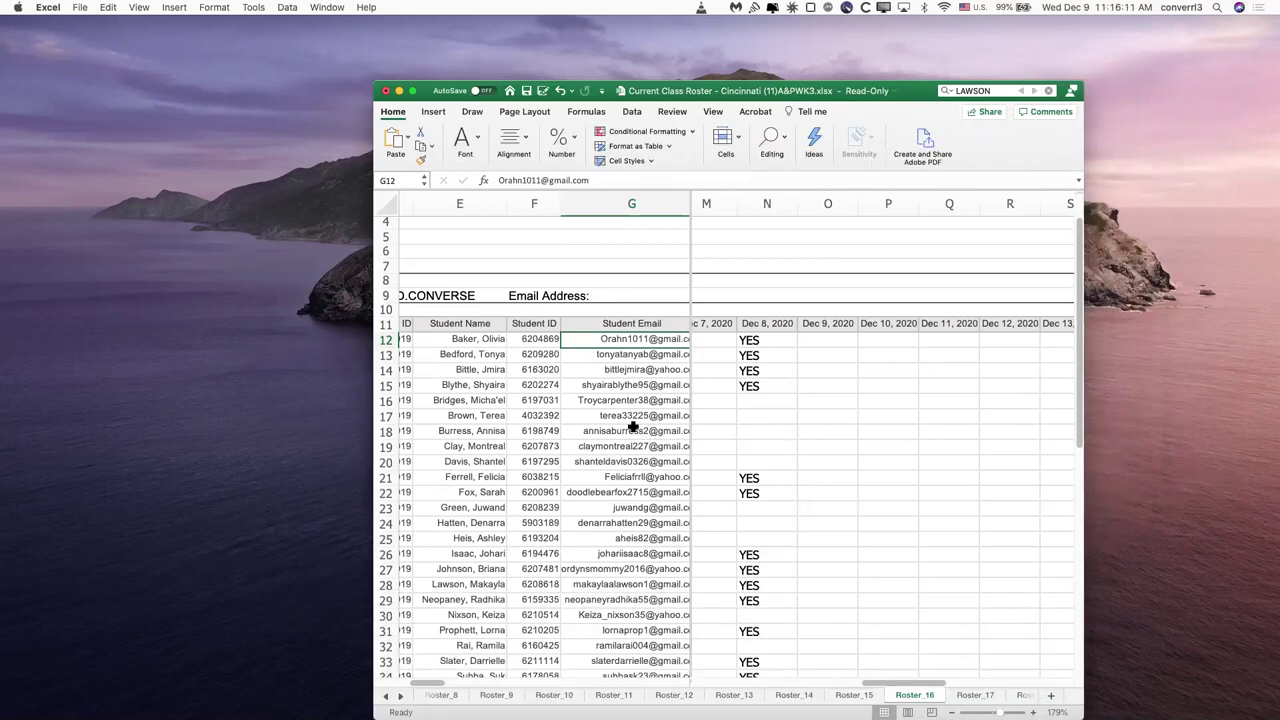
Step: Search the roster for the row 25 student by first name and enter YES for Dec 8, 2020 in N25
click(994, 90)
drag(994, 90, 921, 93)
text(as)
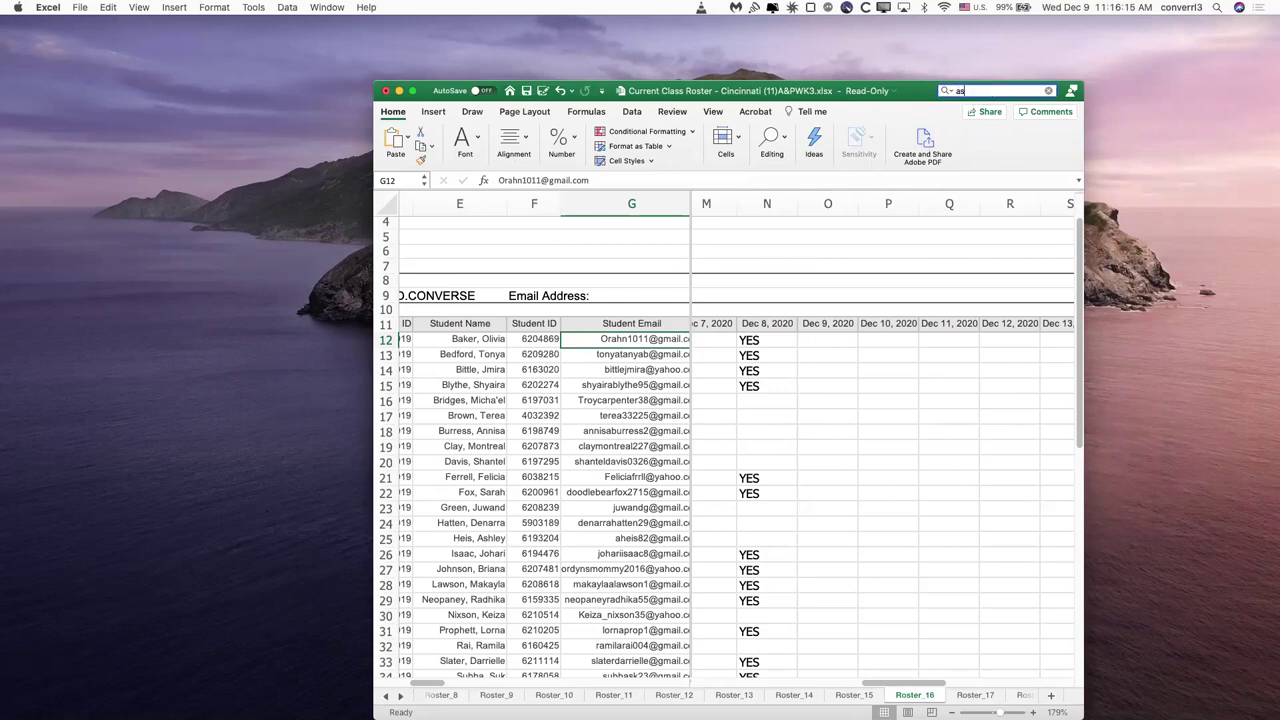
text(hley)
key(Return)
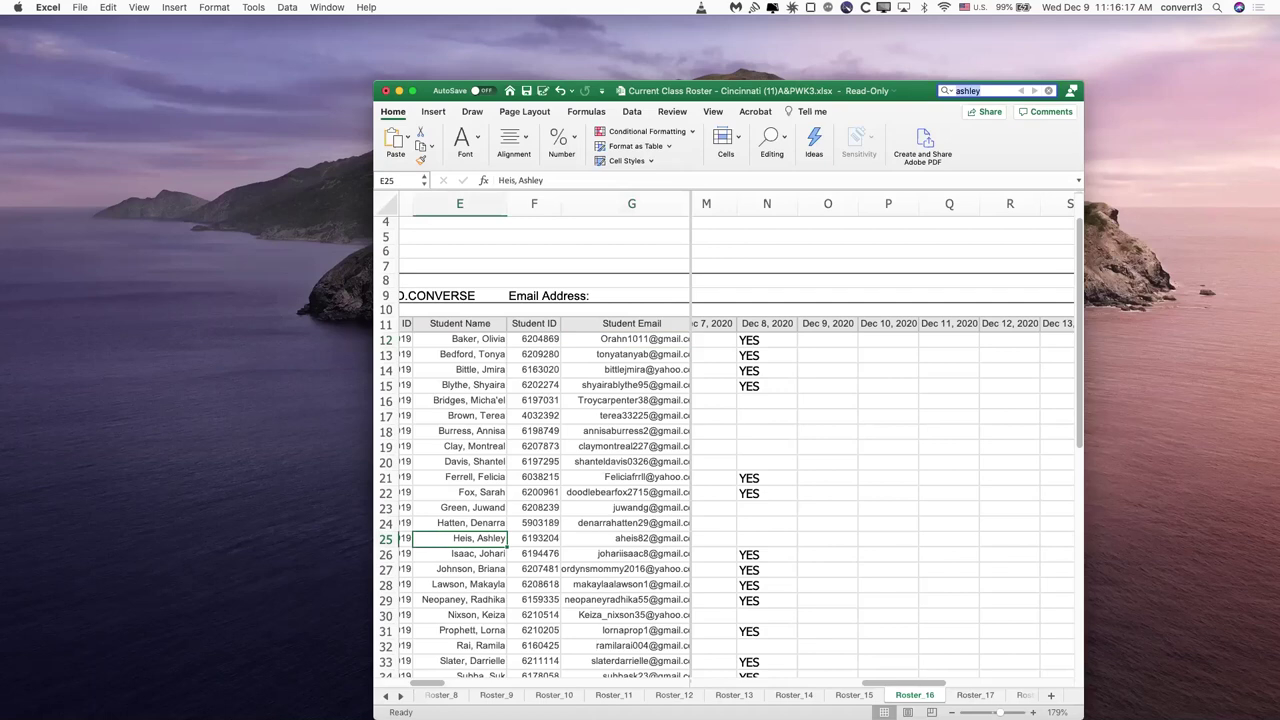
click(768, 538)
text(YES)
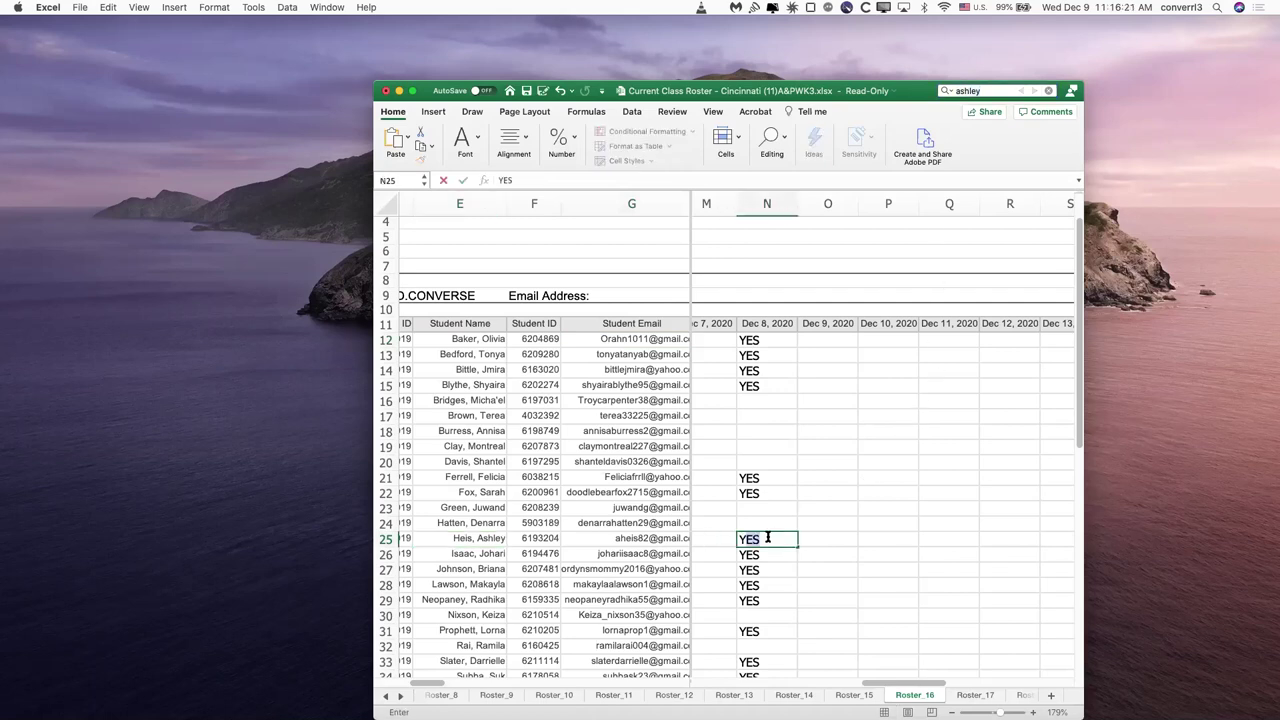
key(Return)
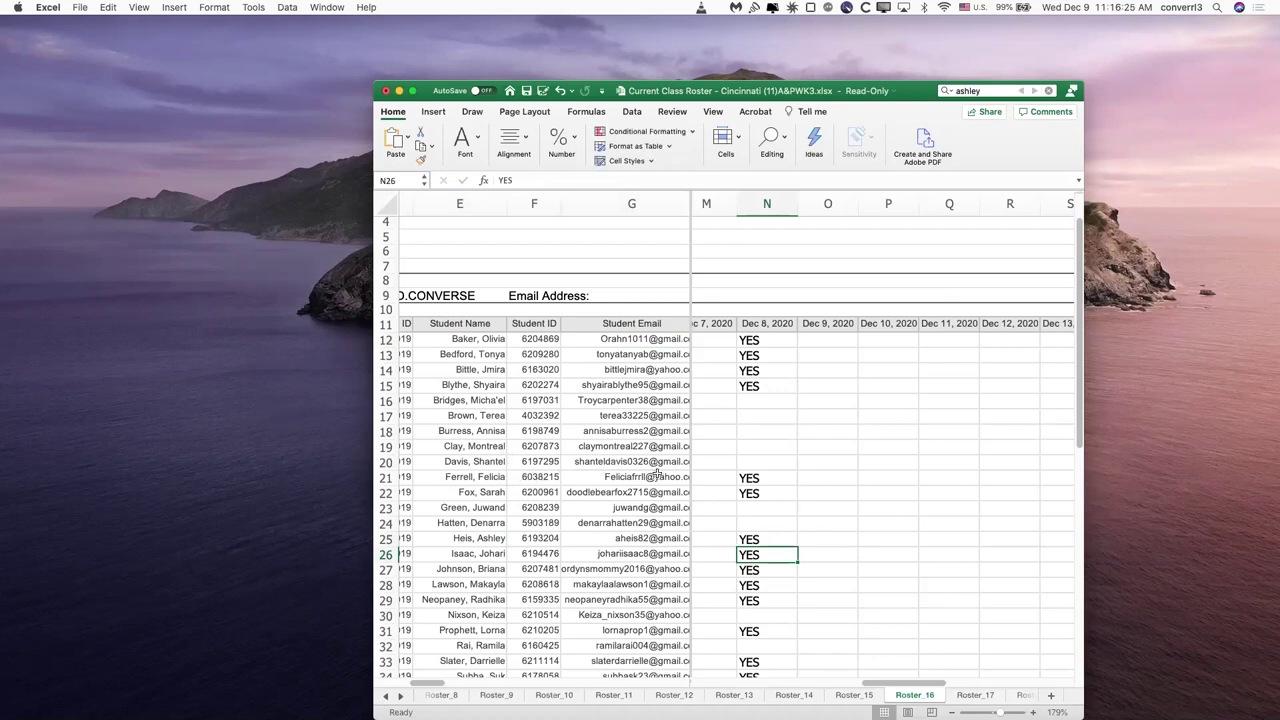
Step: Search for the row 27 student by first name and check the Dec 8, 2020 attendance entry in N27
click(989, 91)
text(briana)
key(Return)
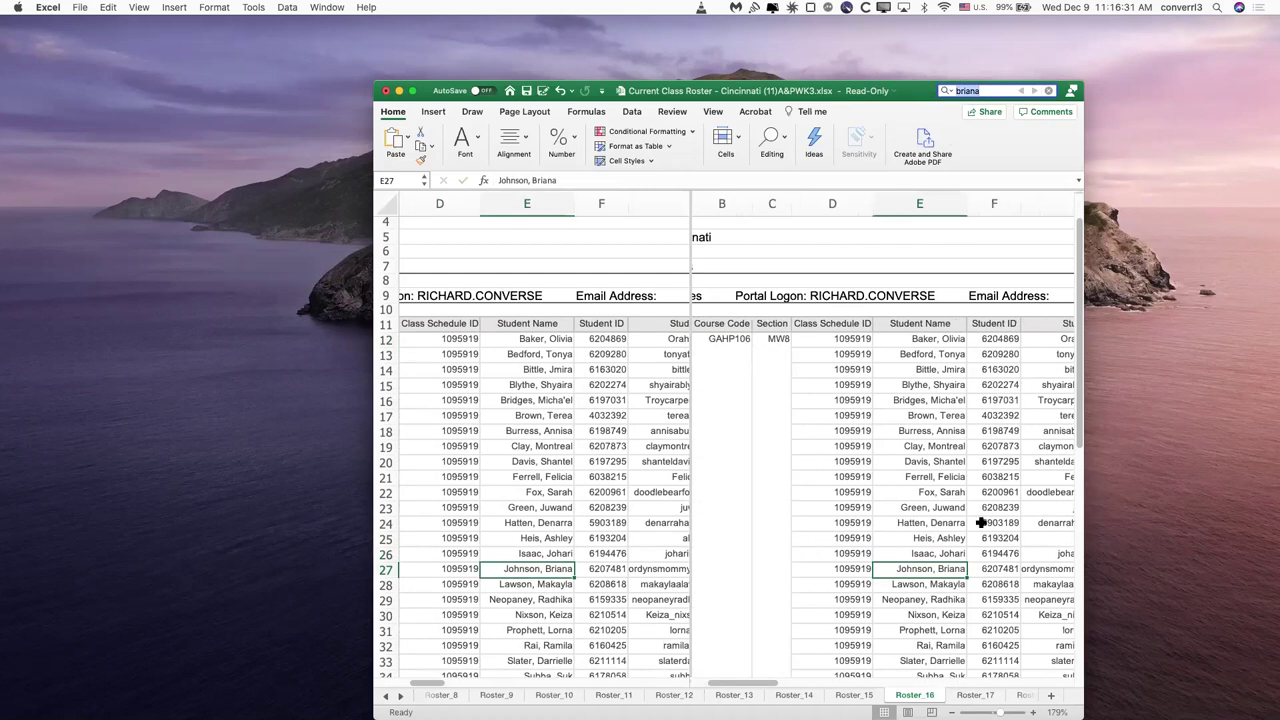
click(981, 569)
key(Right)
key(Right)
key(Right)
key(Right)
key(Right)
key(Right)
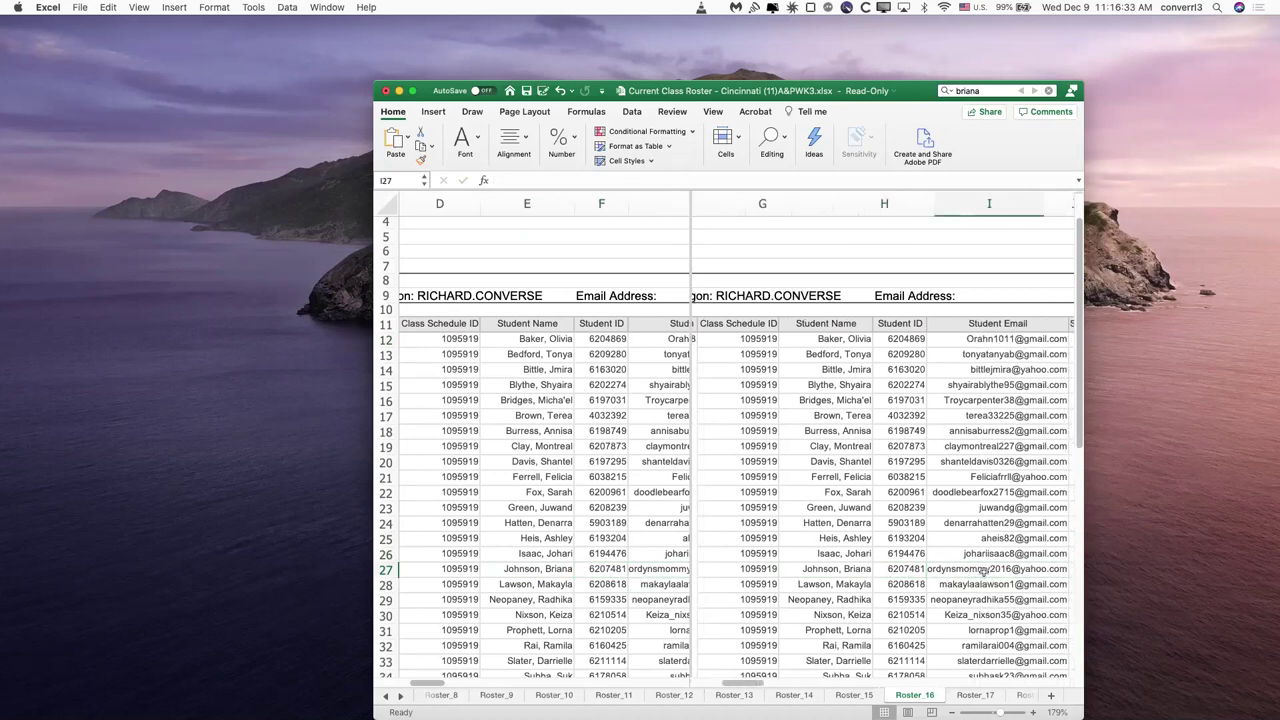
key(Right)
key(Right)
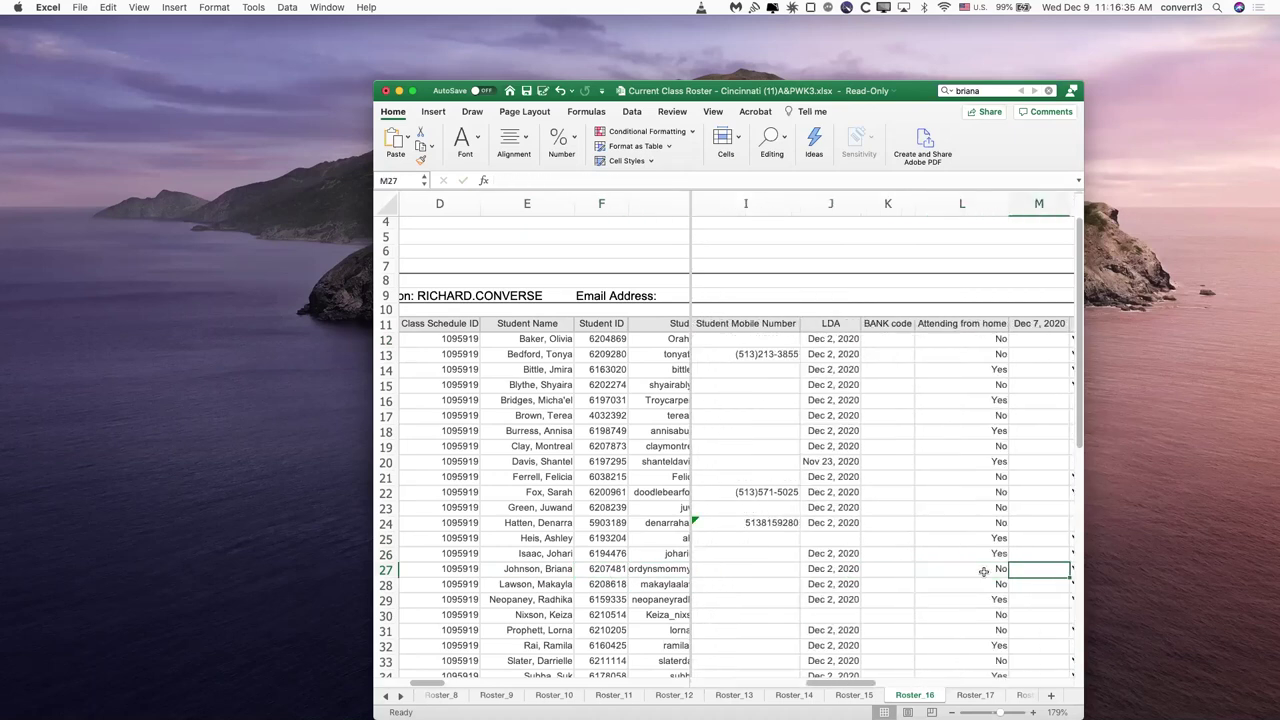
text(YES)
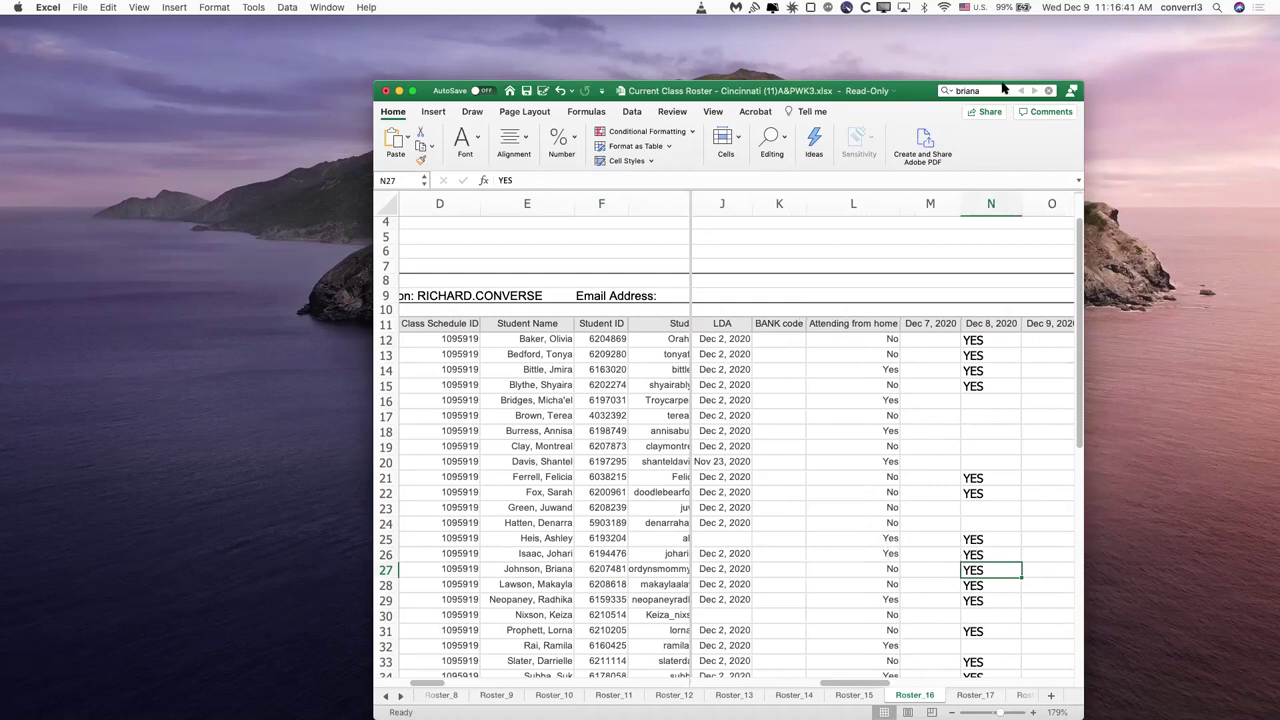
Step: Search for the row 24 student by first name and enter YES for Dec 8, 2020 in N24
click(943, 90)
text(denarr)
key(Return)
click(993, 522)
key(Right)
key(Right)
key(Right)
key(Right)
key(Right)
key(Right)
key(Right)
key(Right)
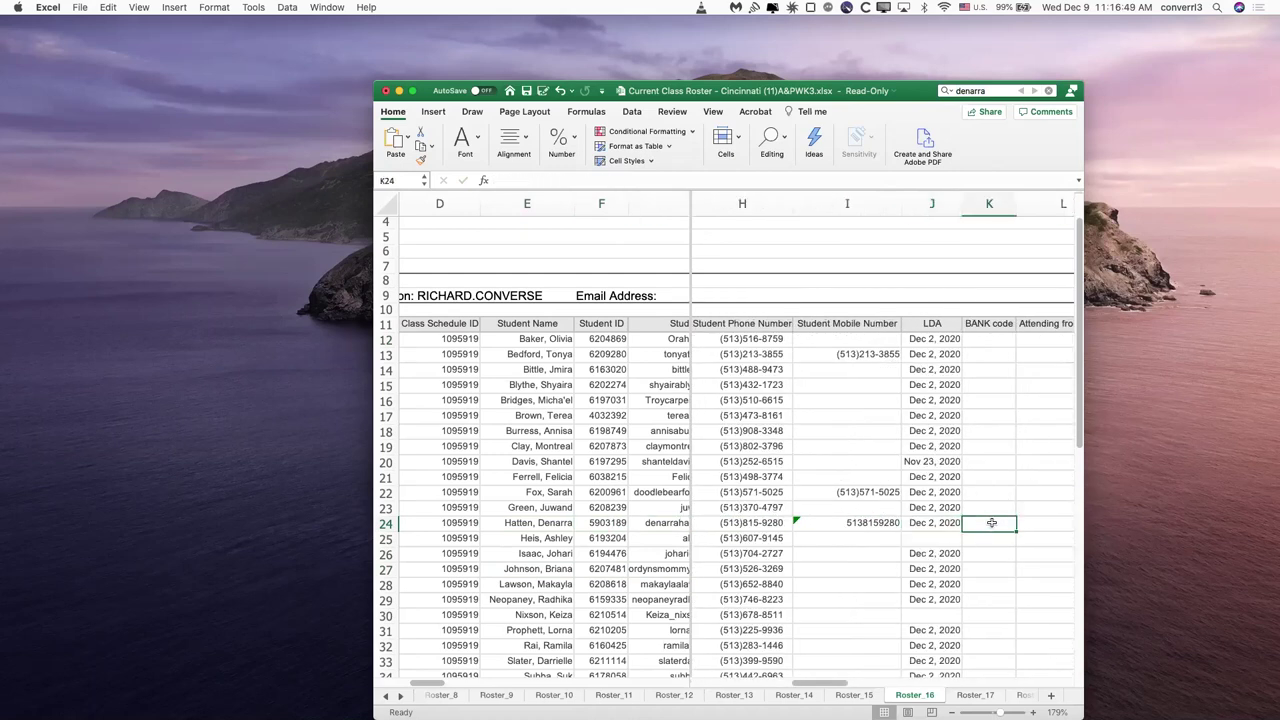
text(YES)
click(948, 568)
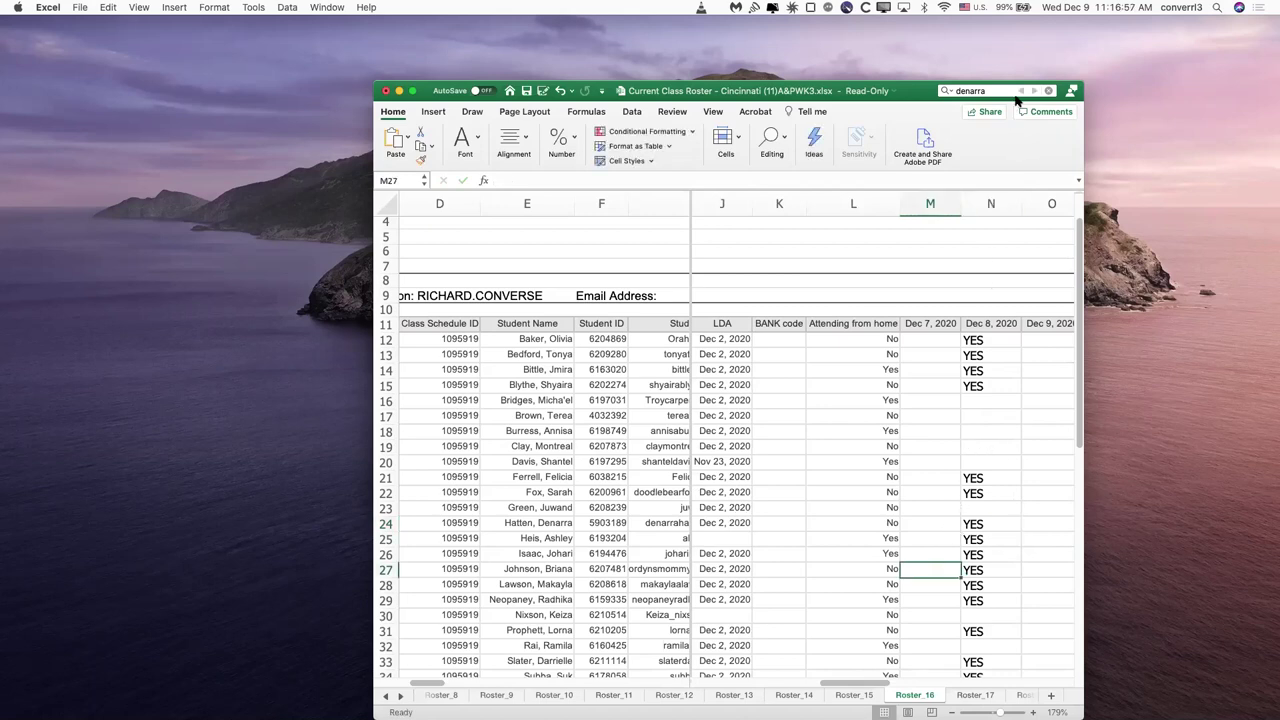
Step: Search for the row 21 student by first name and check the Dec 8, 2020 attendance entry in N21
key(super+f)
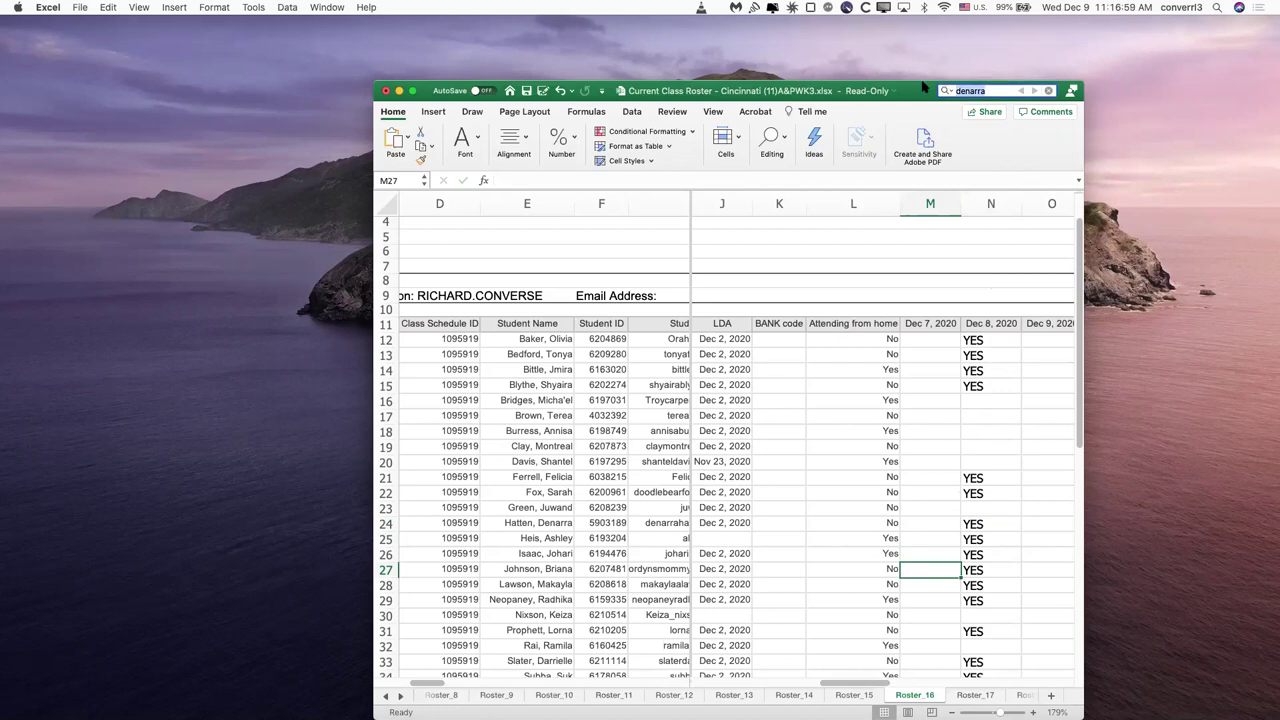
text(felicia)
key(Return)
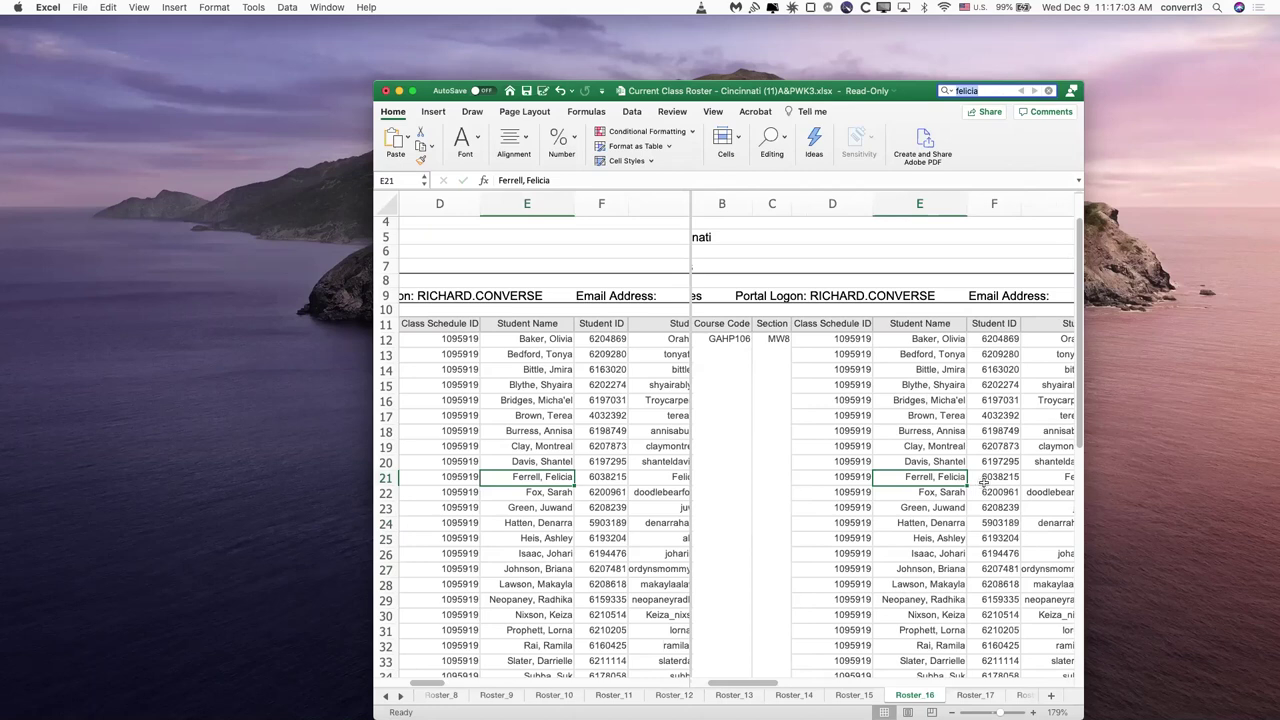
key(Right)
key(Right)
key(Right)
key(Right)
key(Right)
key(Right)
key(Right)
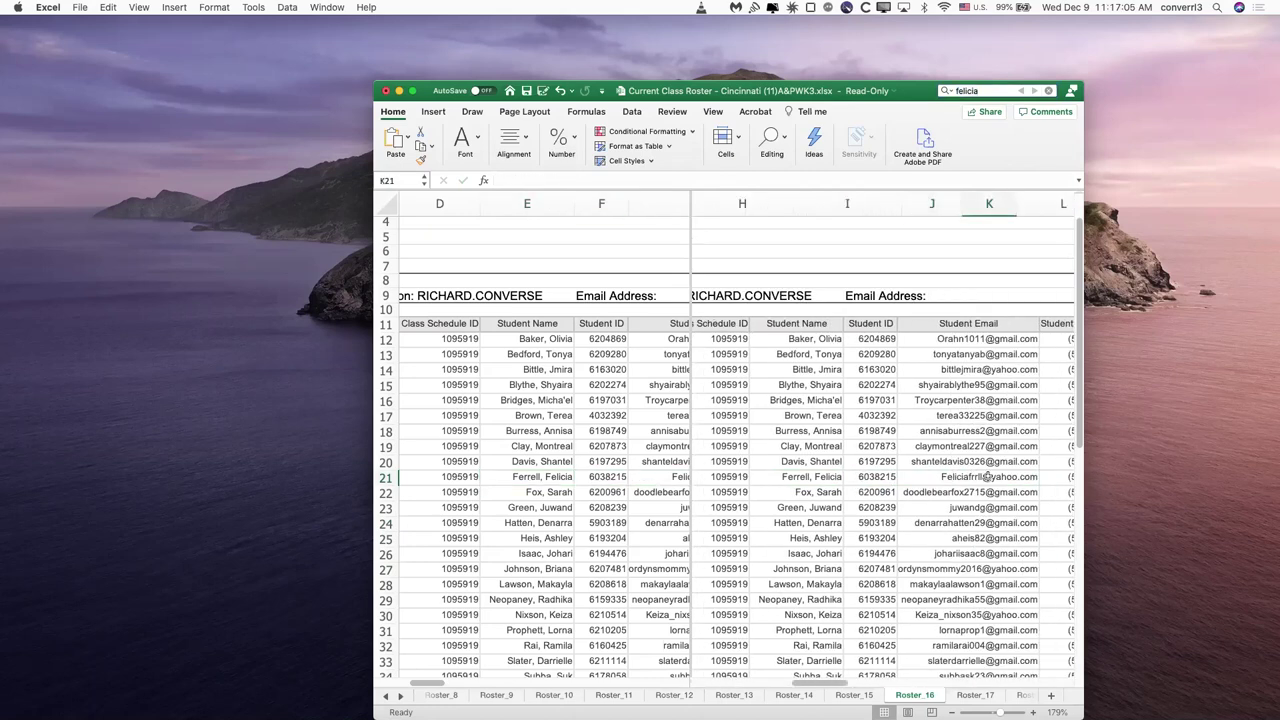
key(Right)
key(Right)
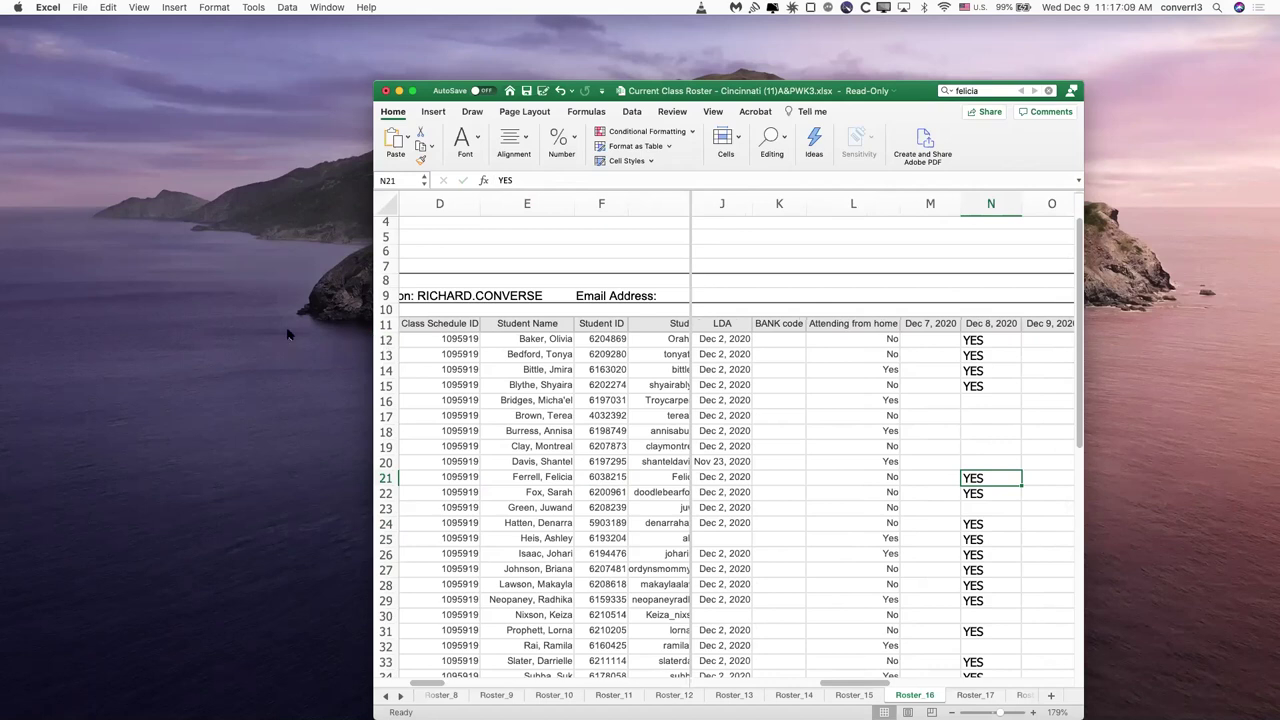
Step: Search for the row 14 student by last name and check the attendance entry for Dec 8, 2020 in that row
click(932, 91)
text(bittle)
key(Return)
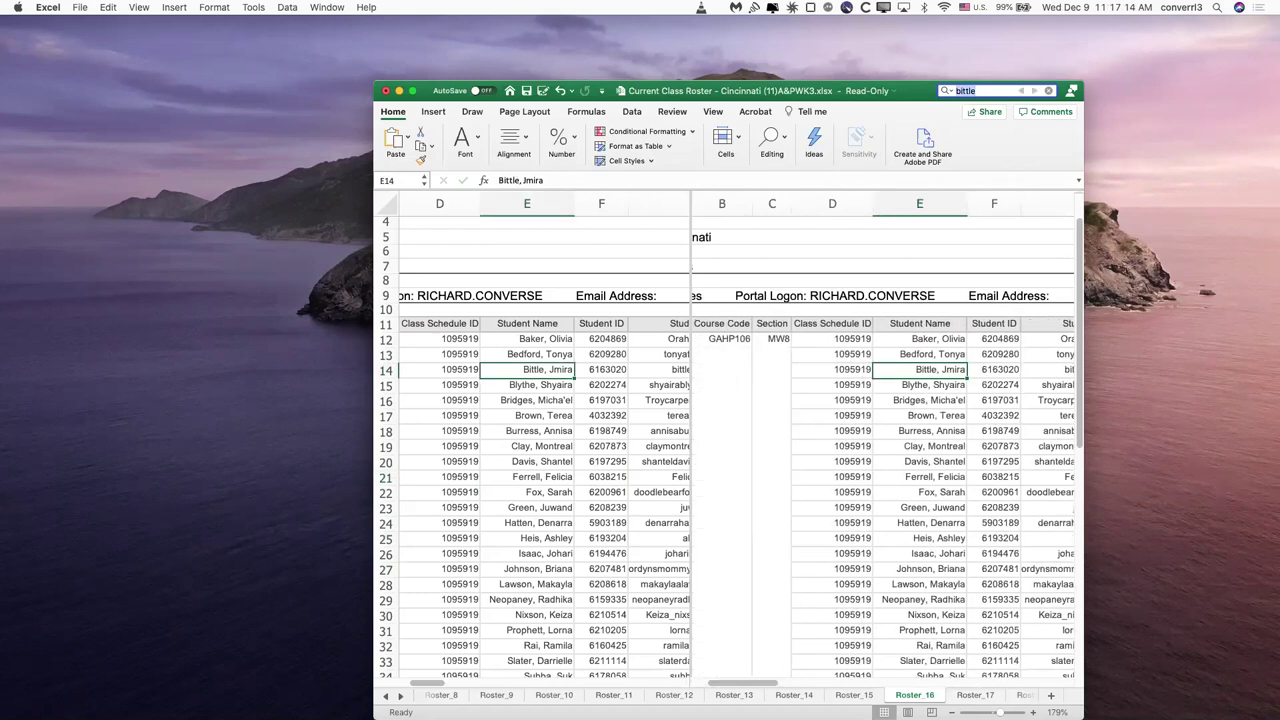
click(979, 371)
key(Right)
key(Right)
key(Right)
key(Right)
key(Right)
key(Right)
key(Right)
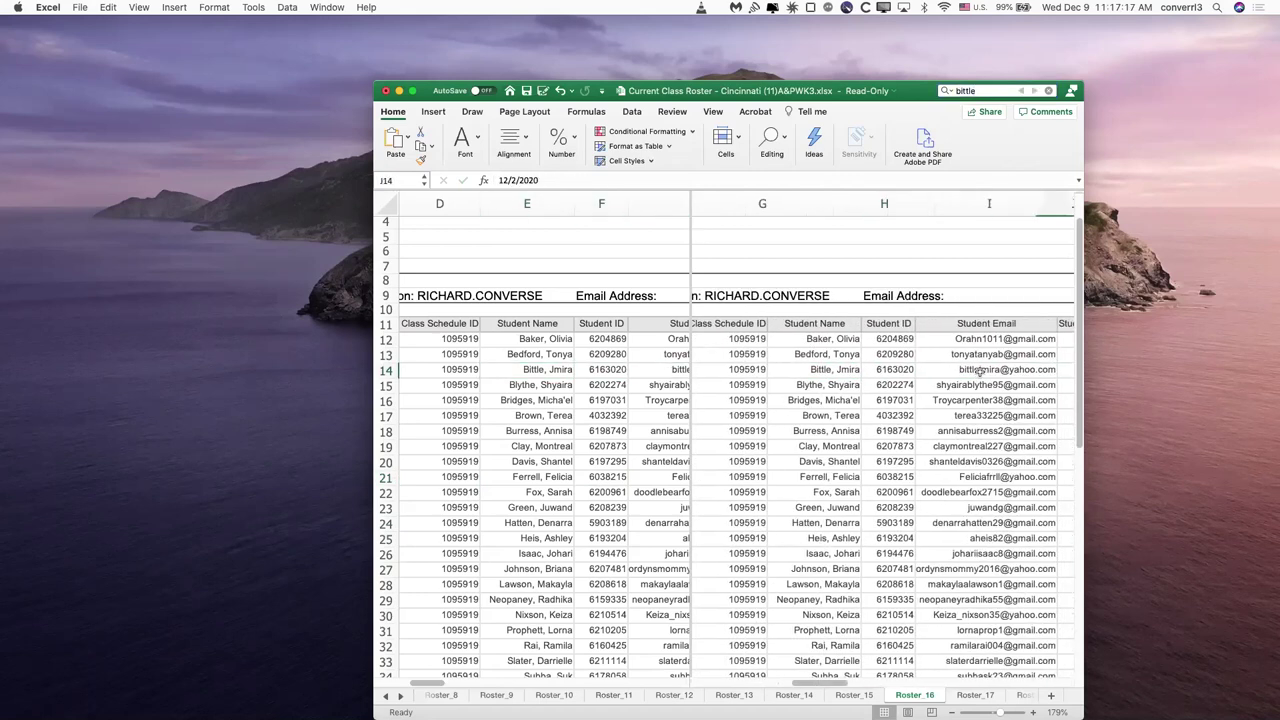
key(Right)
key(Right)
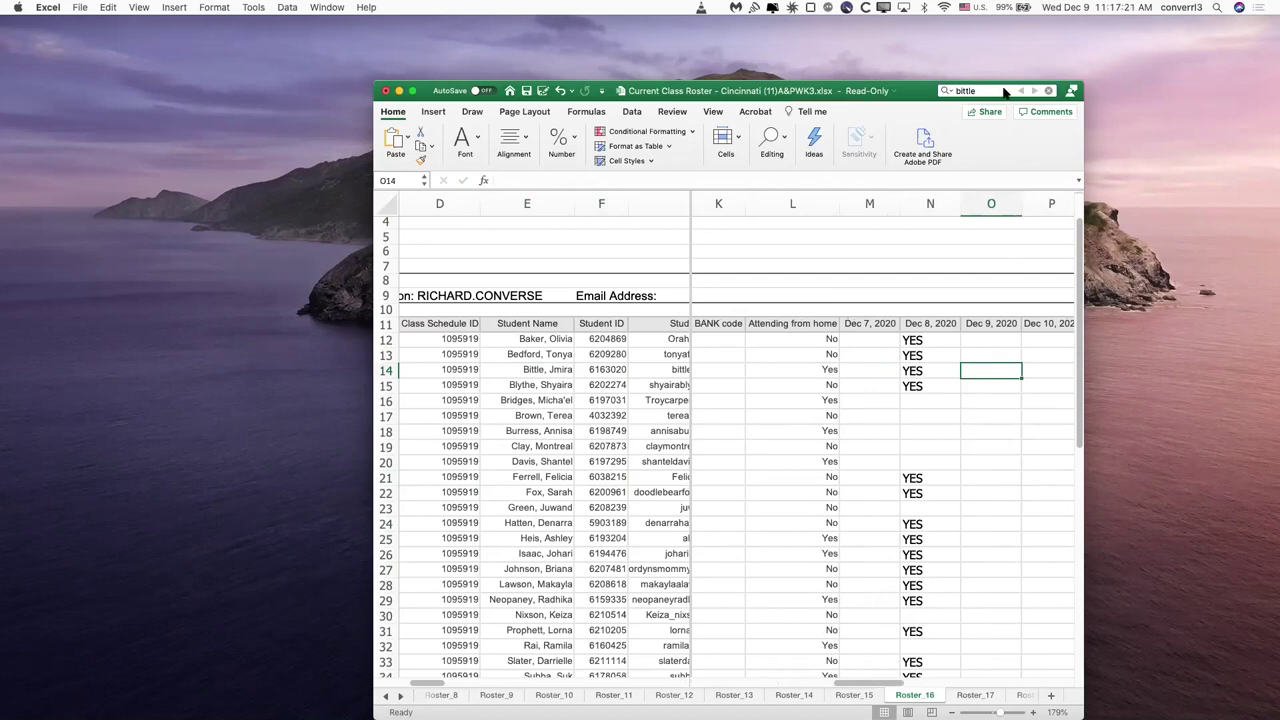
Step: Search for the row 26 student by first name and check that row's Dec 8, 2020 attendance entry
click(955, 92)
key(BackSpace)
text(johari)
key(Return)
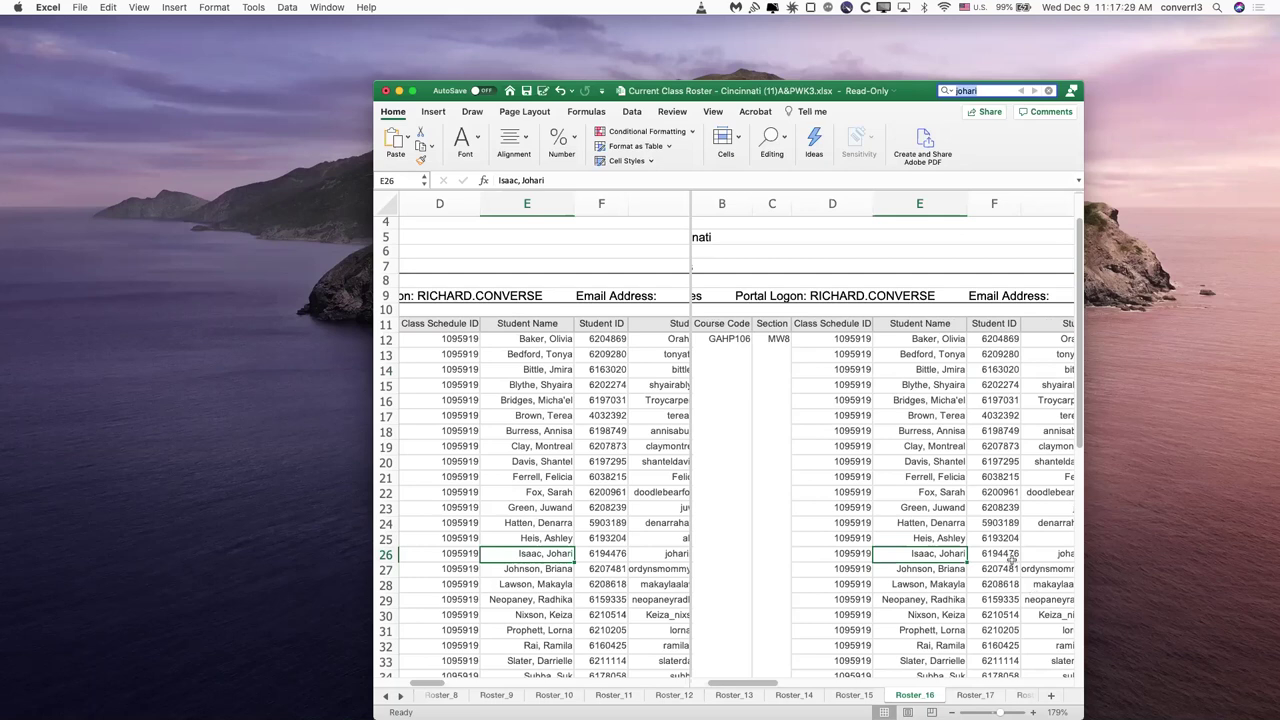
click(1002, 558)
key(Right)
key(Right)
key(Right)
key(Right)
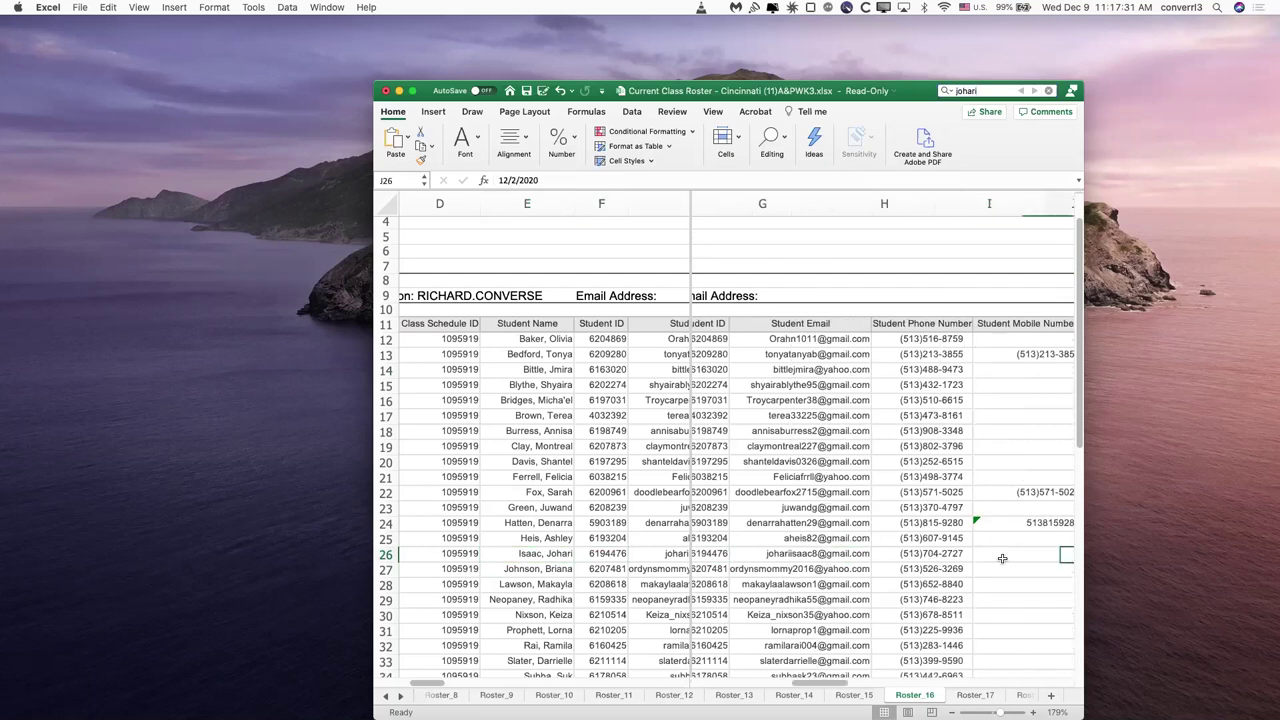
key(Right)
key(Right)
key(Right)
key(Right)
key(Right)
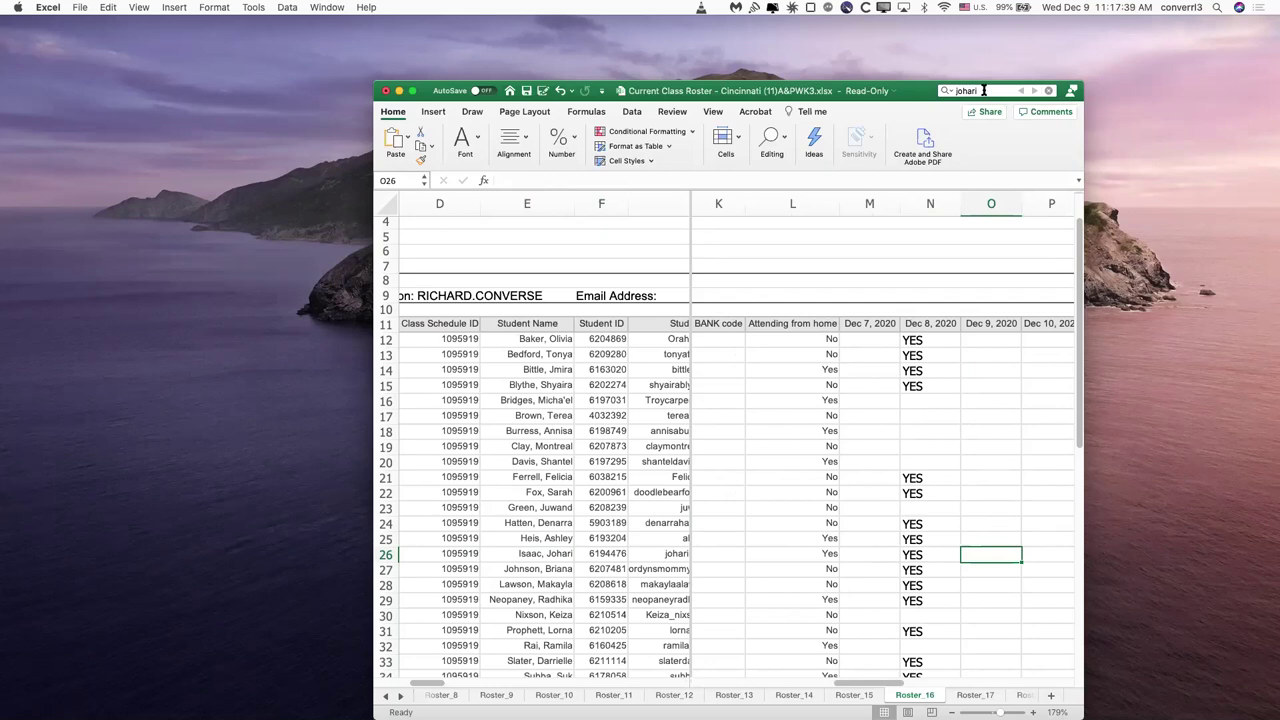
Step: Enter a student's first name in the sheet search and move the workbook window slightly higher on the desktop
click(937, 91)
text(Irna)
drag(918, 92, 918, 74)
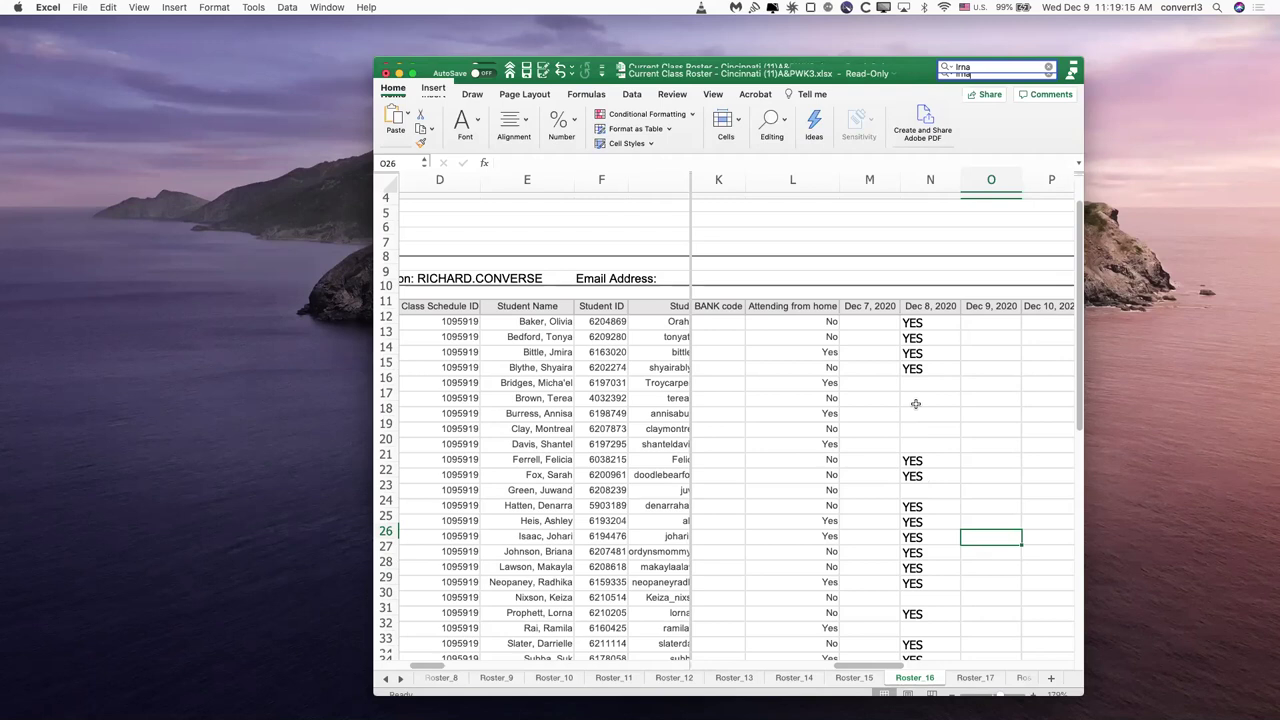
Step: Mark the row 32 student as present on Dec 8, 2020 by entering YES in N32
scroll(922, 378, down, 3)
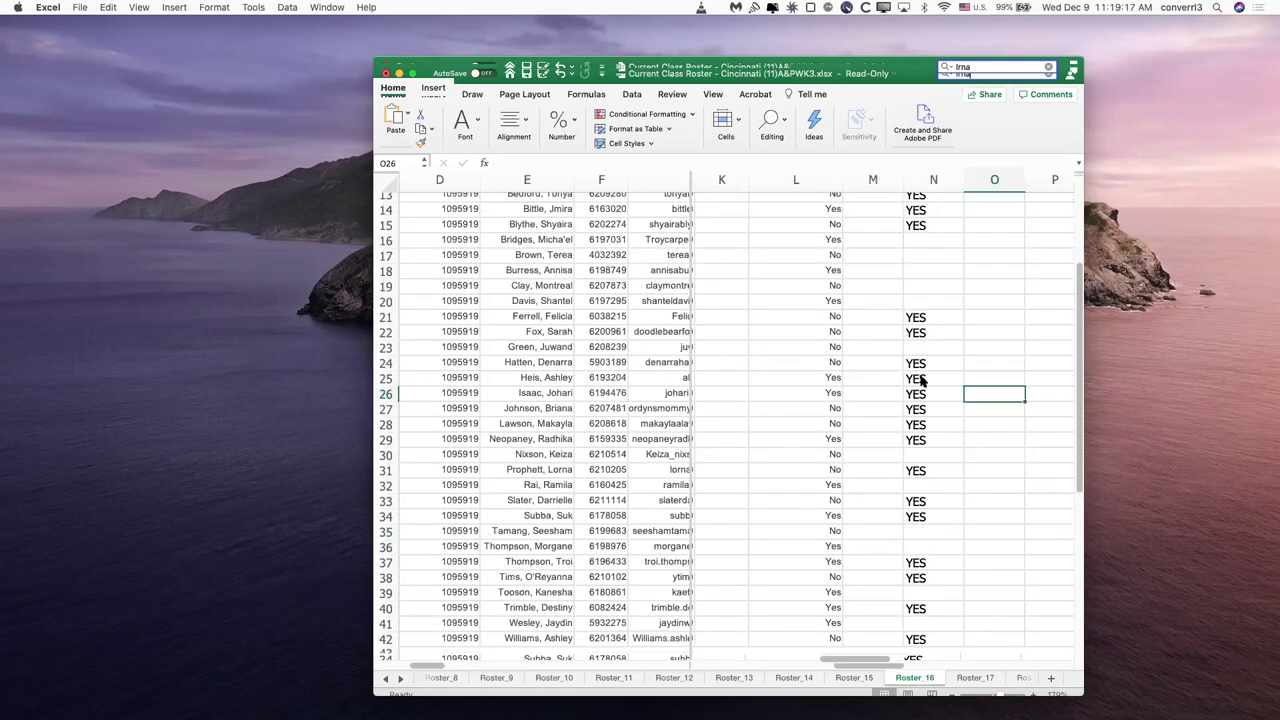
scroll(922, 426, down, 1)
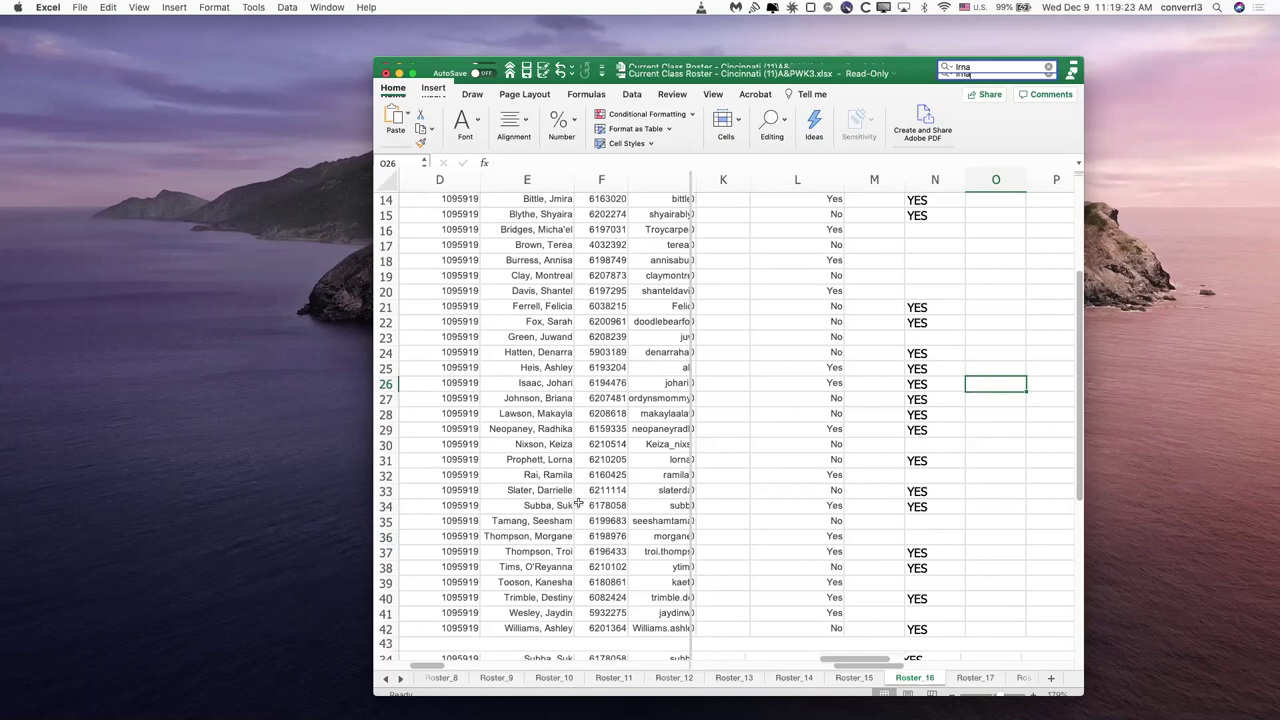
scroll(936, 455, down, 4)
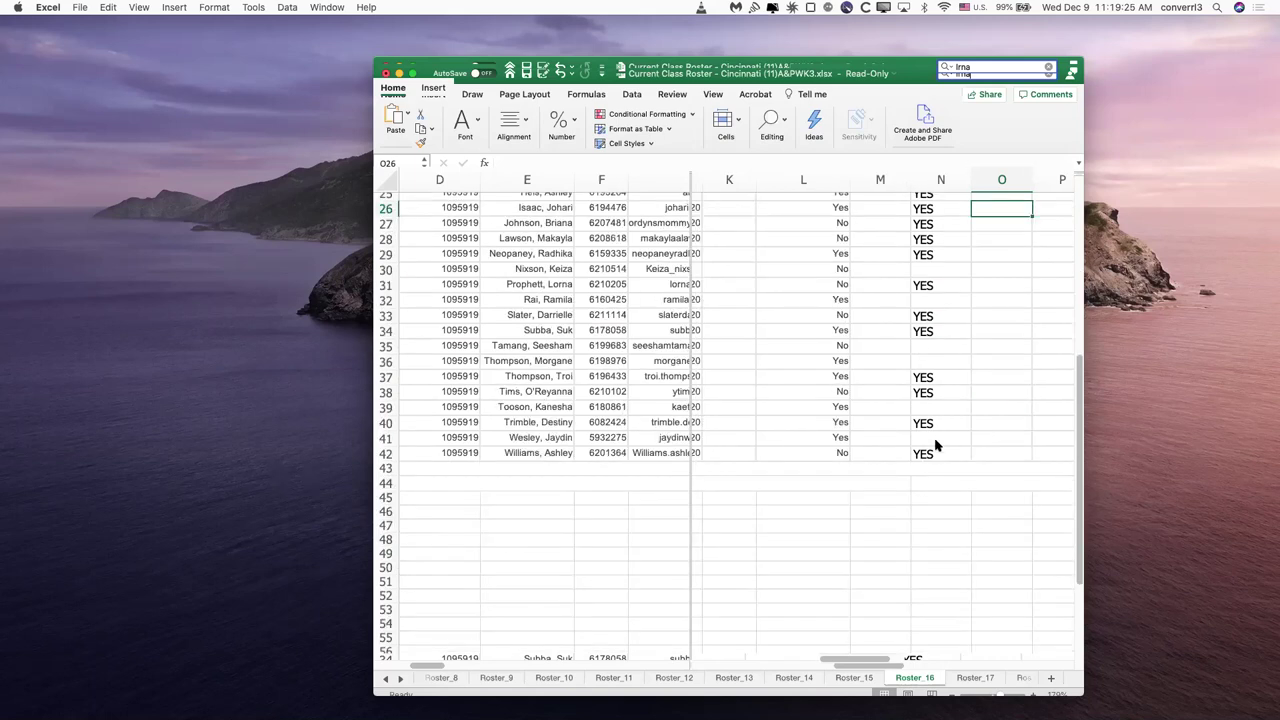
scroll(936, 446, up, 4)
scroll(937, 445, up, 3)
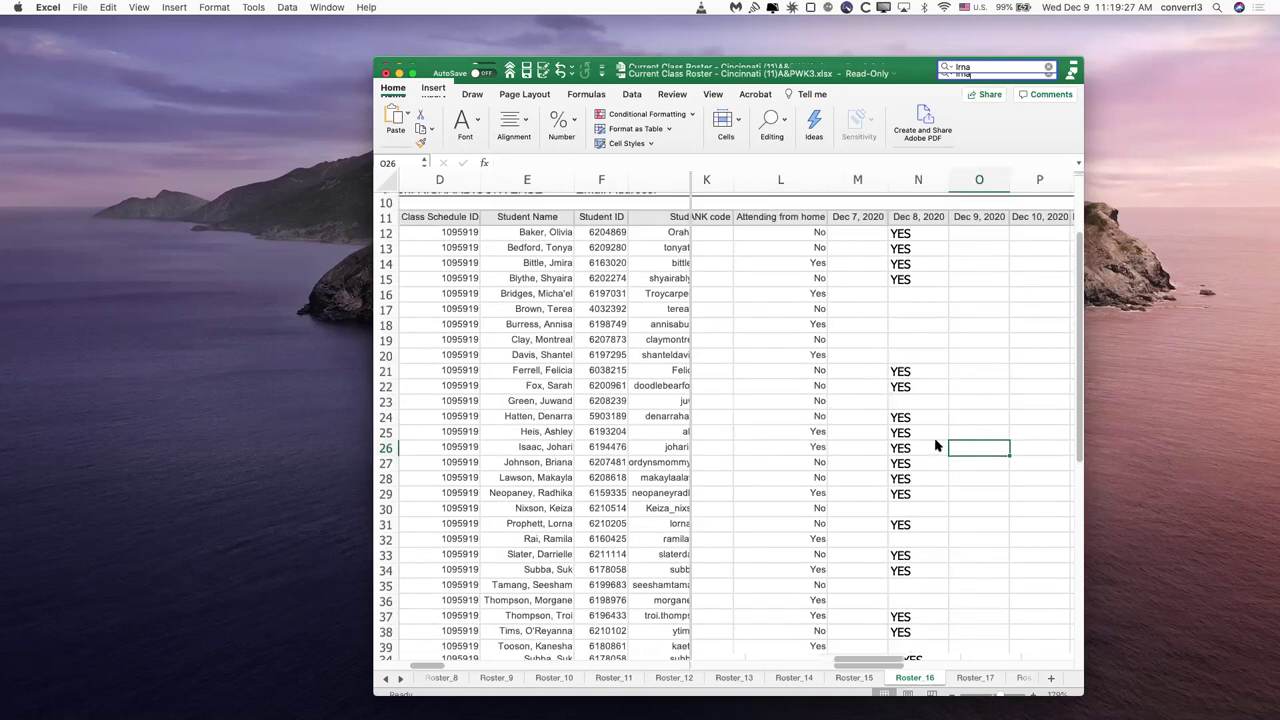
scroll(937, 445, down, 4)
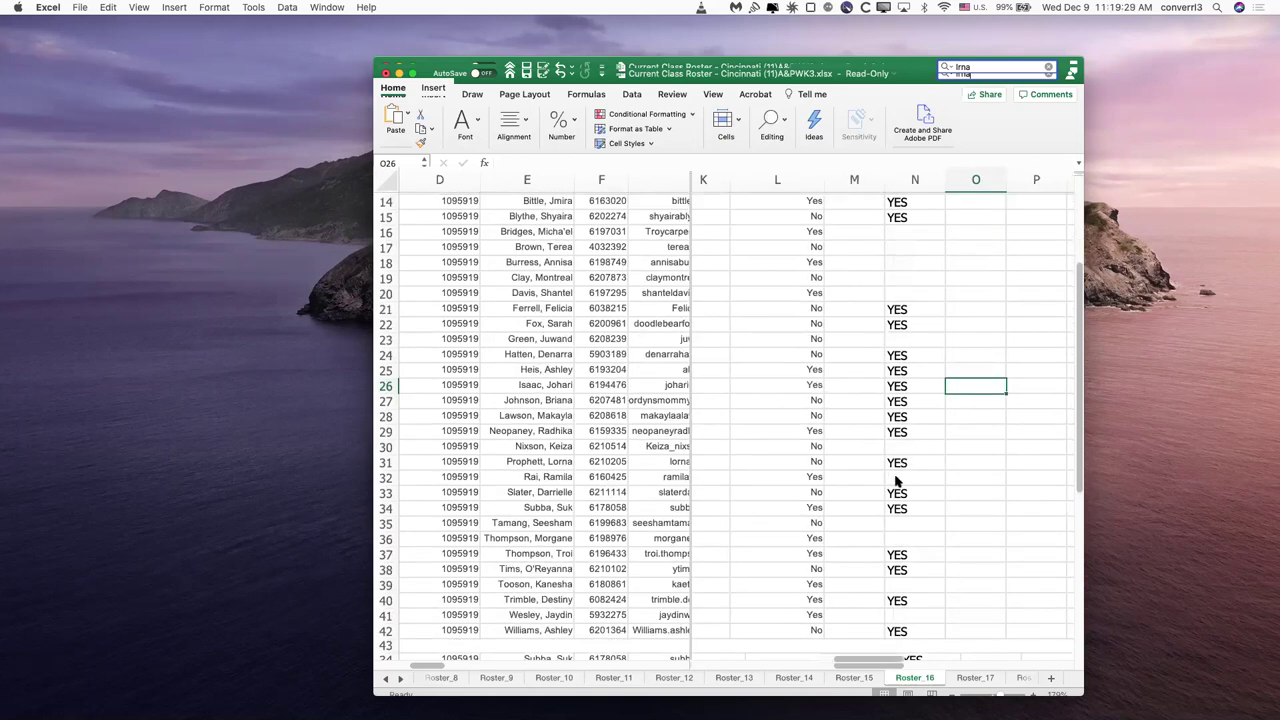
click(897, 482)
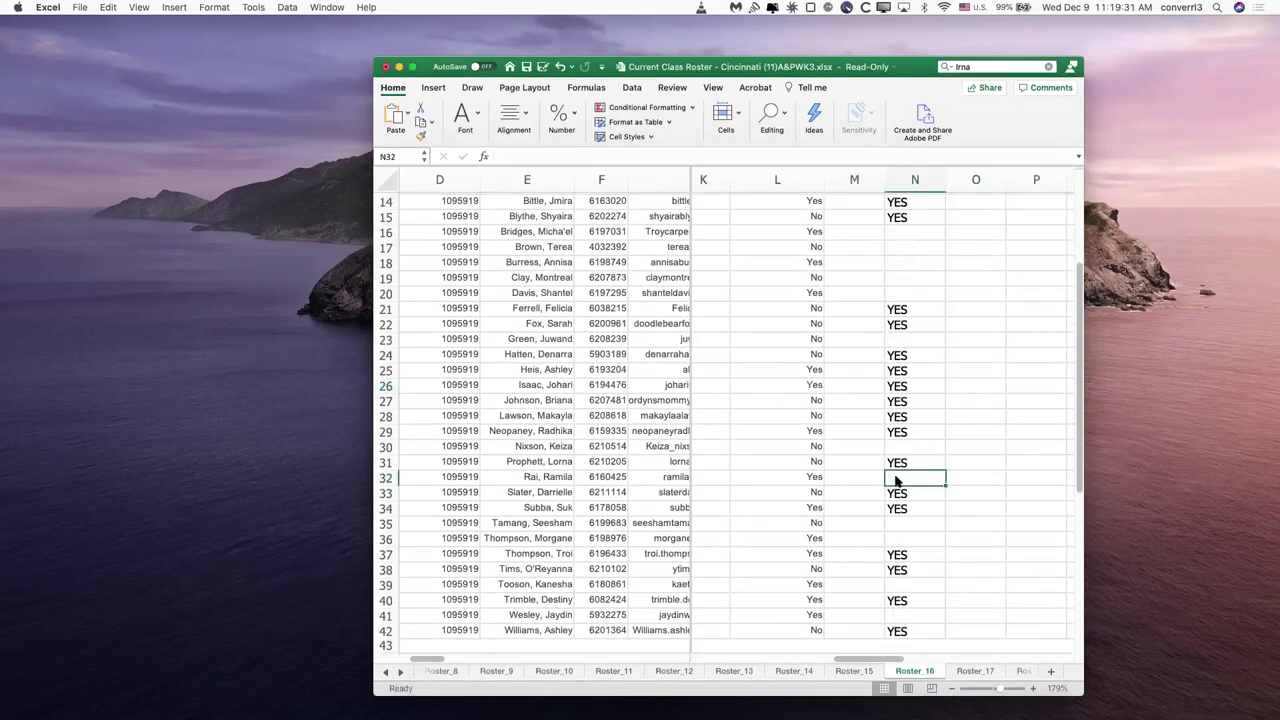
text(YES)
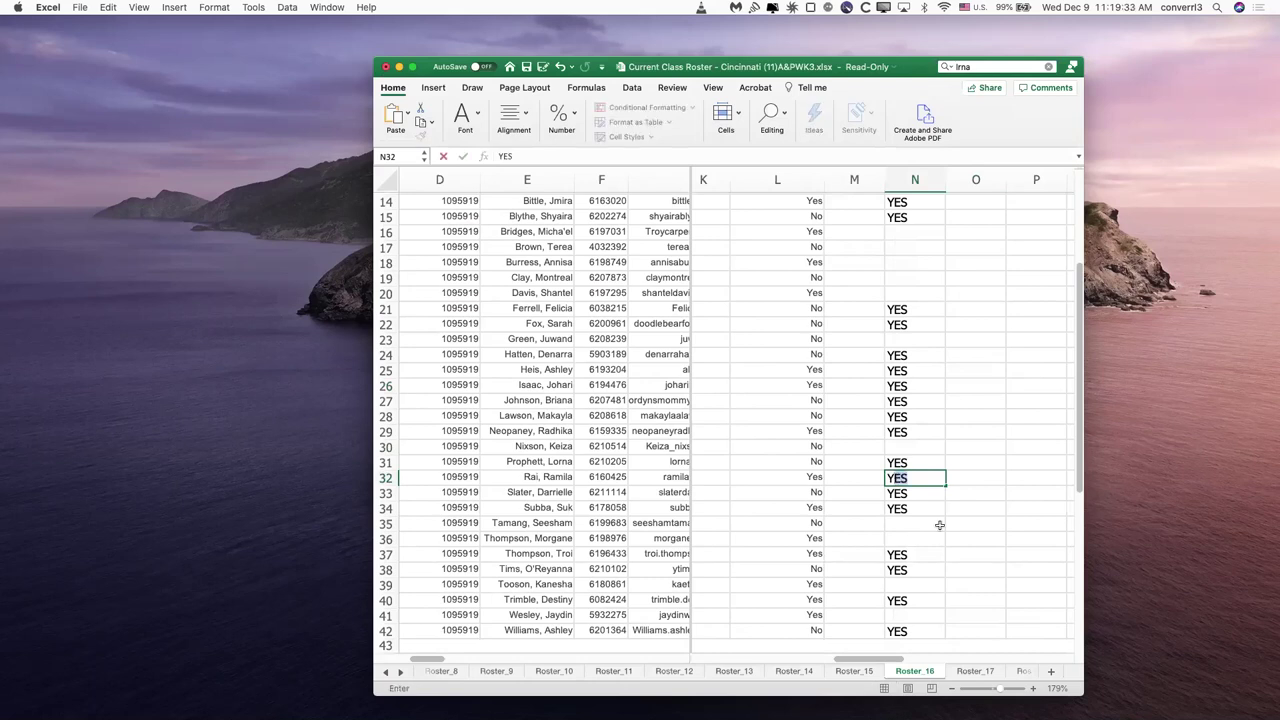
click(940, 525)
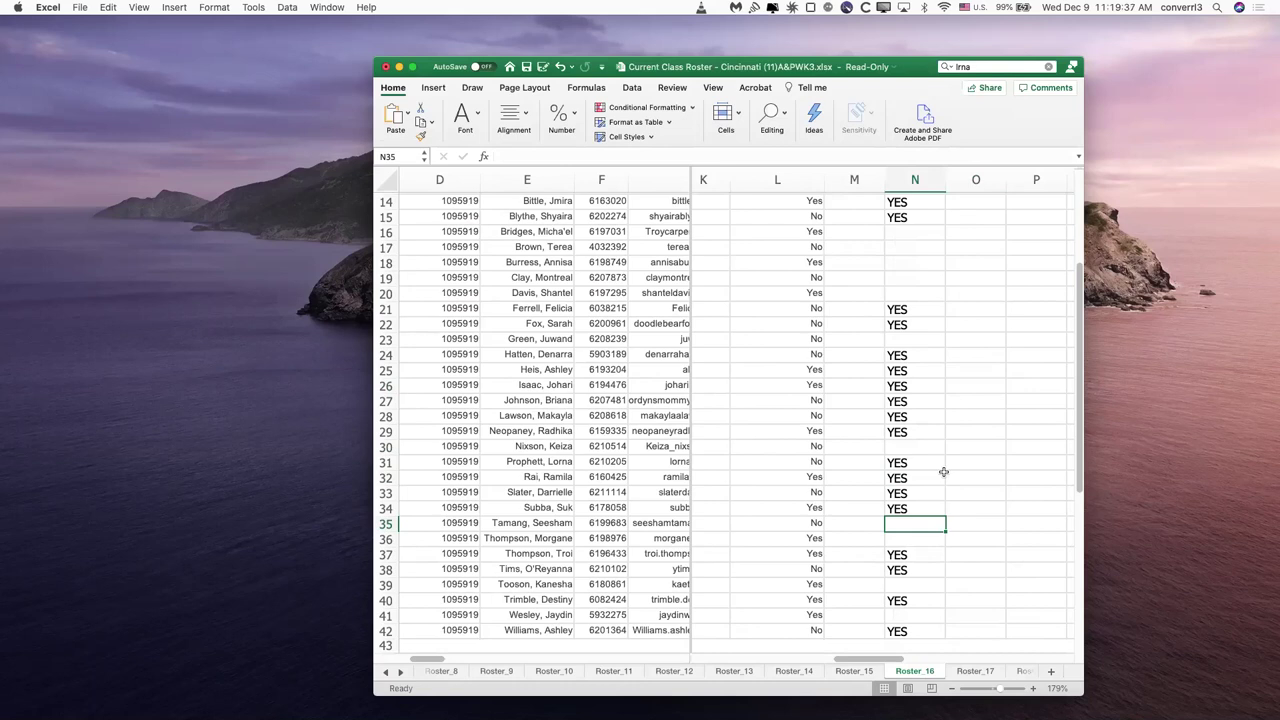
Step: Review the Dec 8, 2020 attendance column against the student names down the roster
scroll(943, 471, up, 1)
scroll(943, 471, down, 1)
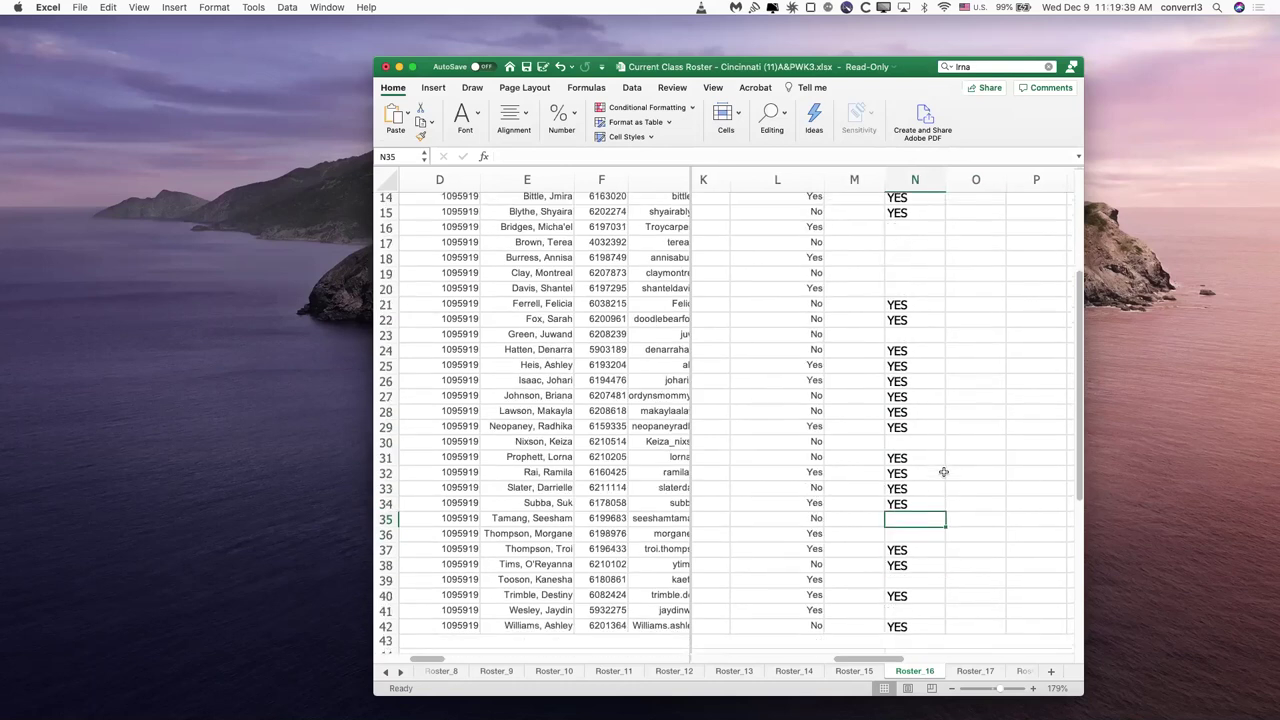
scroll(943, 471, down, 1)
scroll(943, 471, up, 3)
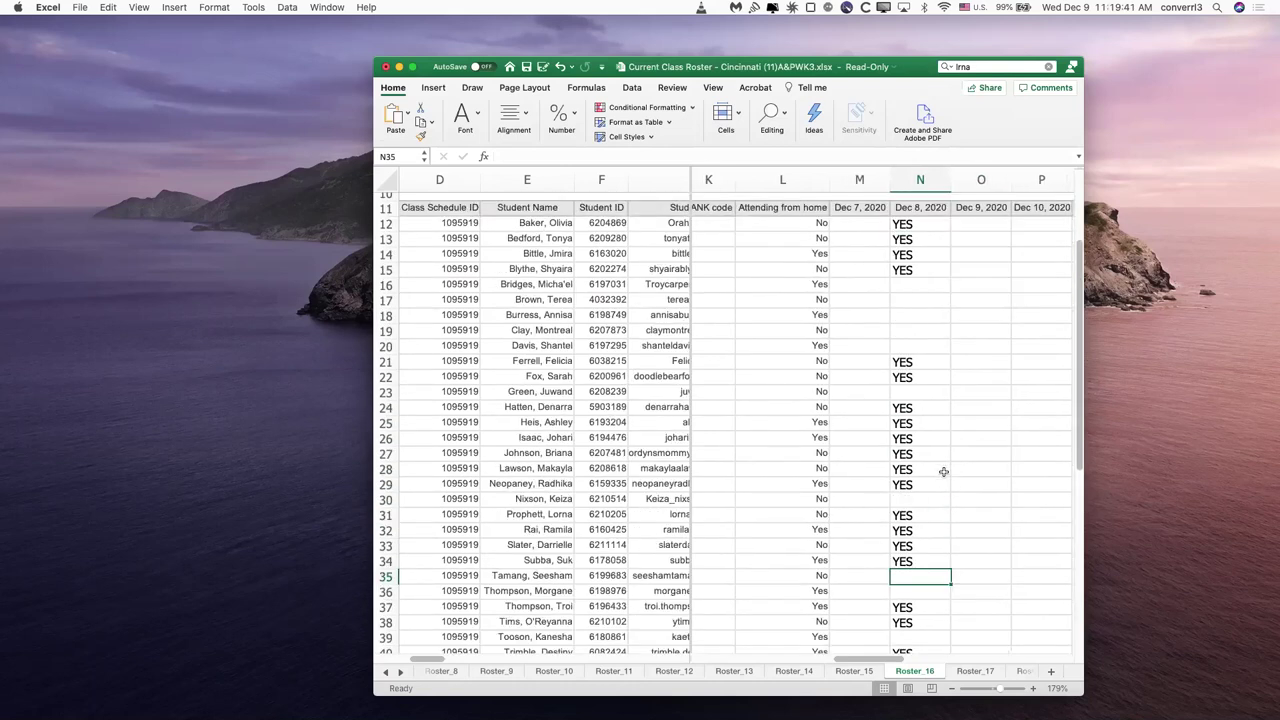
scroll(943, 471, up, 1)
scroll(943, 471, down, 1)
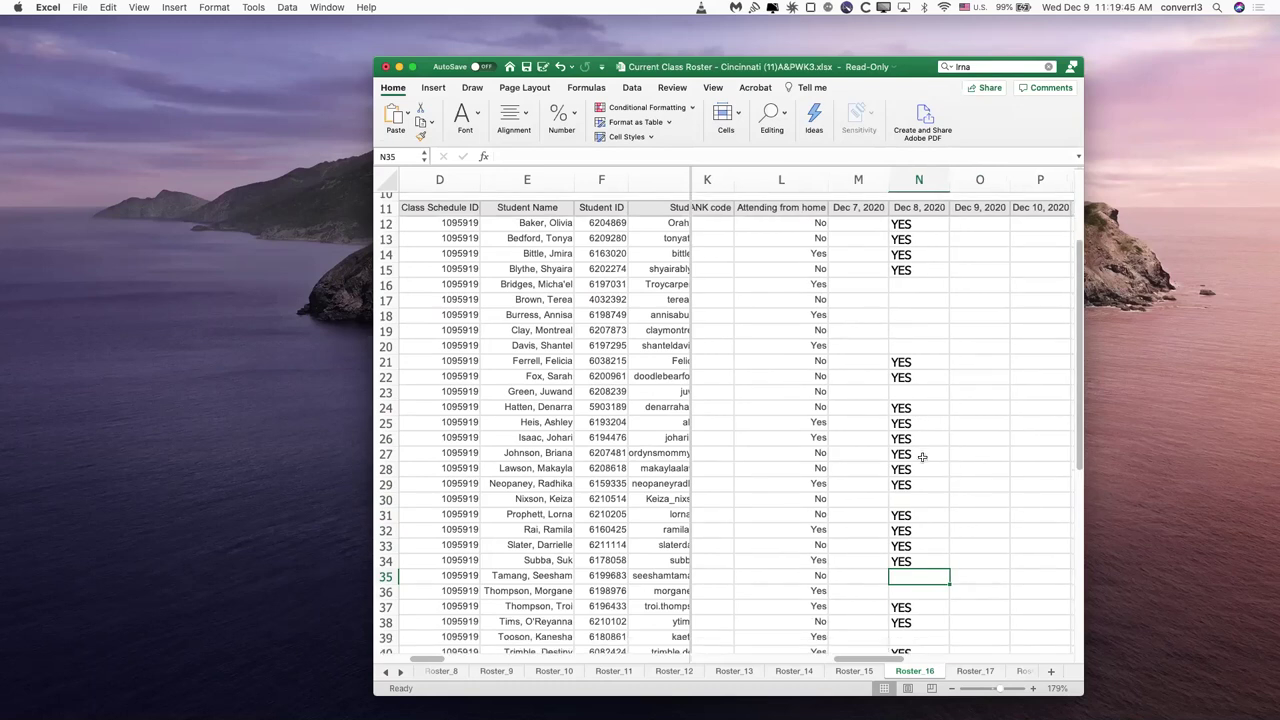
scroll(922, 457, down, 2)
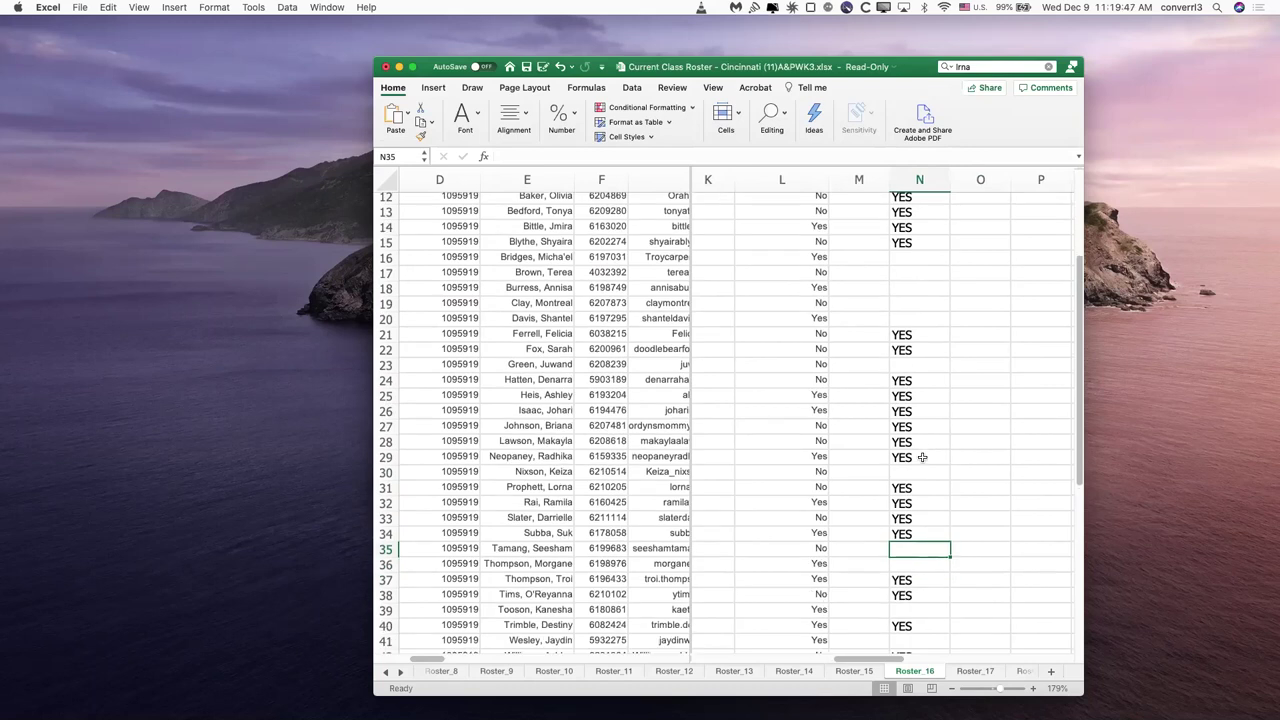
scroll(922, 457, down, 2)
scroll(922, 457, up, 4)
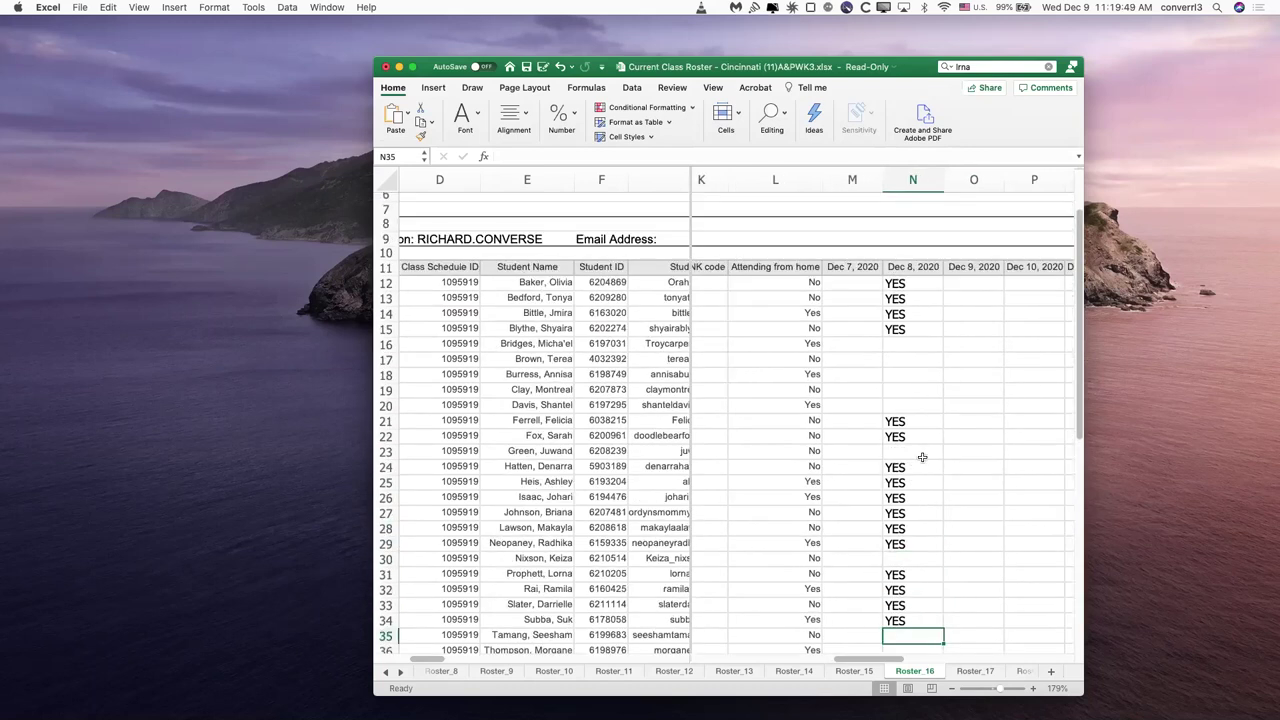
scroll(921, 425, down, 1)
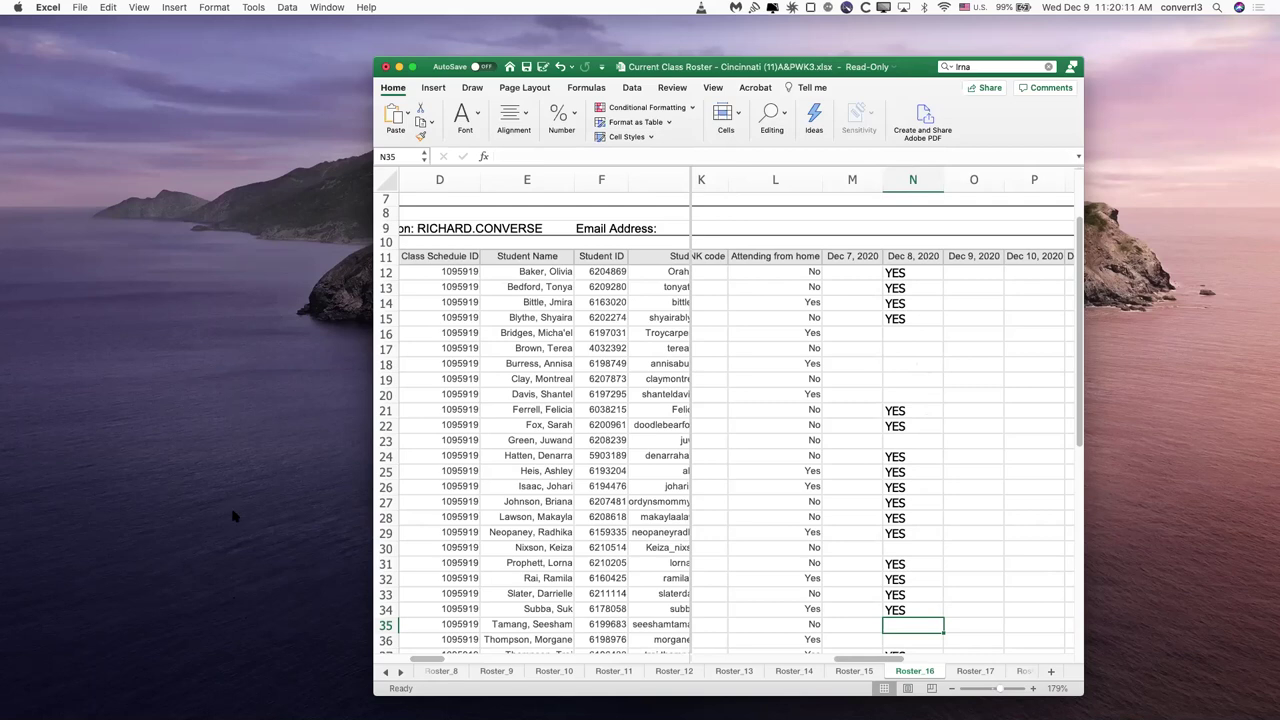
Step: Search for the row 13 student by first name and check that row's Dec 8, 2020 attendance entry
click(949, 69)
text(to)
text(nay)
key(BackSpace)
key(BackSpace)
text(ya)
key(Return)
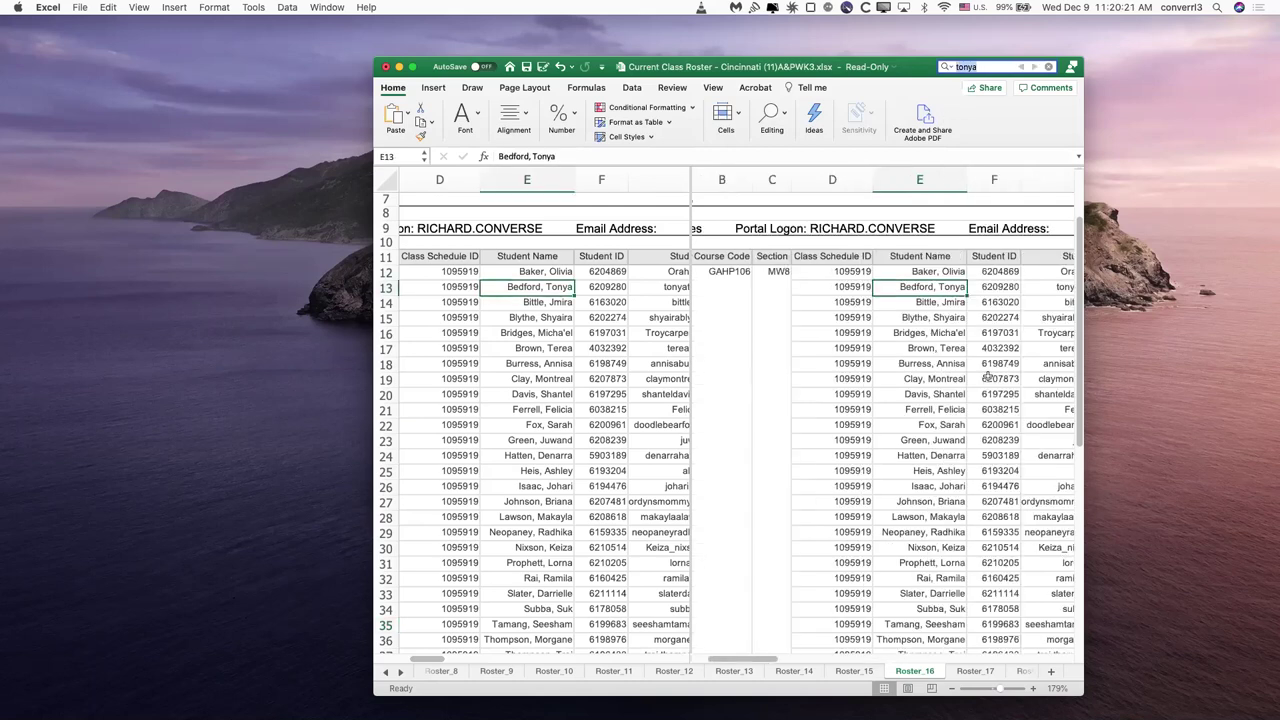
scroll(977, 365, right, 5)
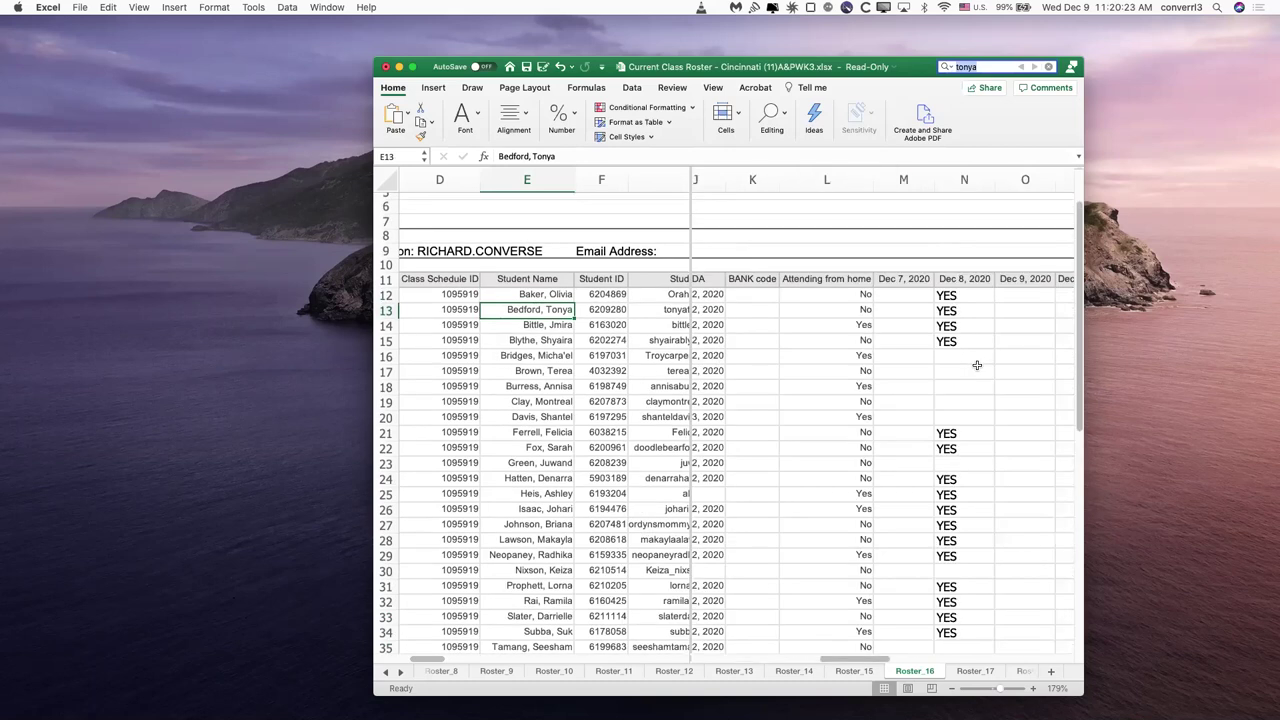
scroll(977, 365, down, 1)
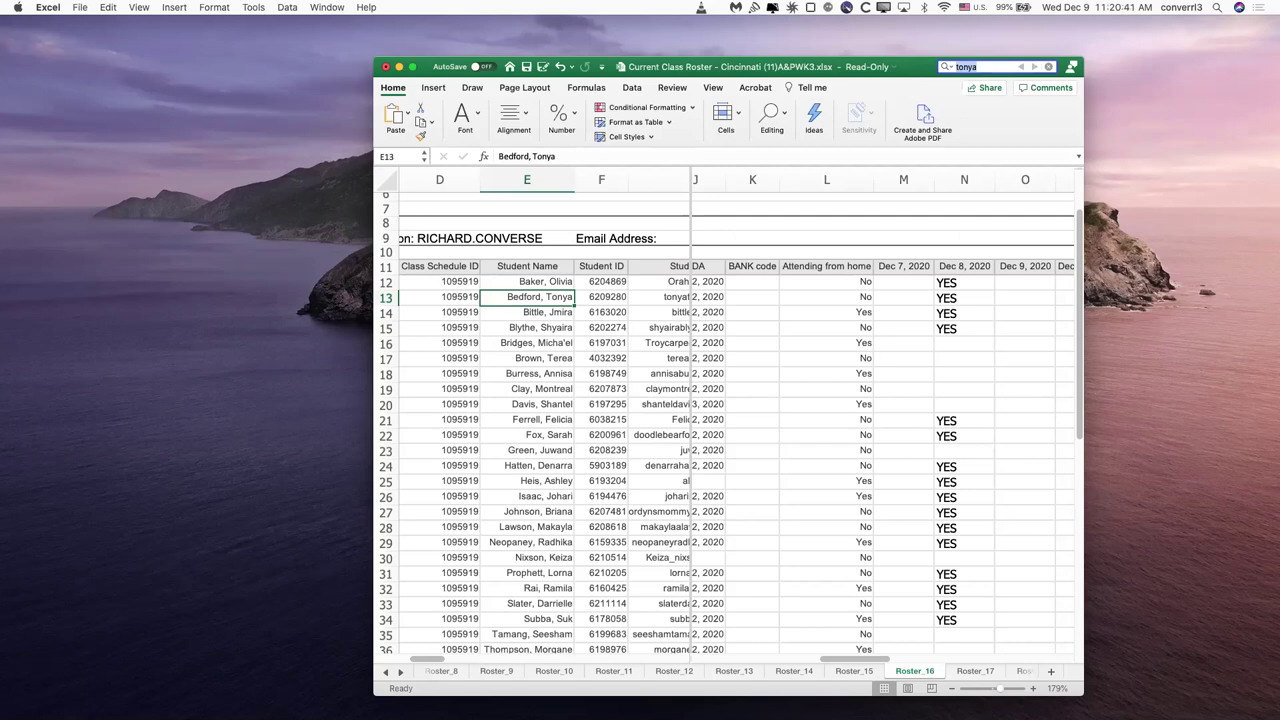
click(60, 596)
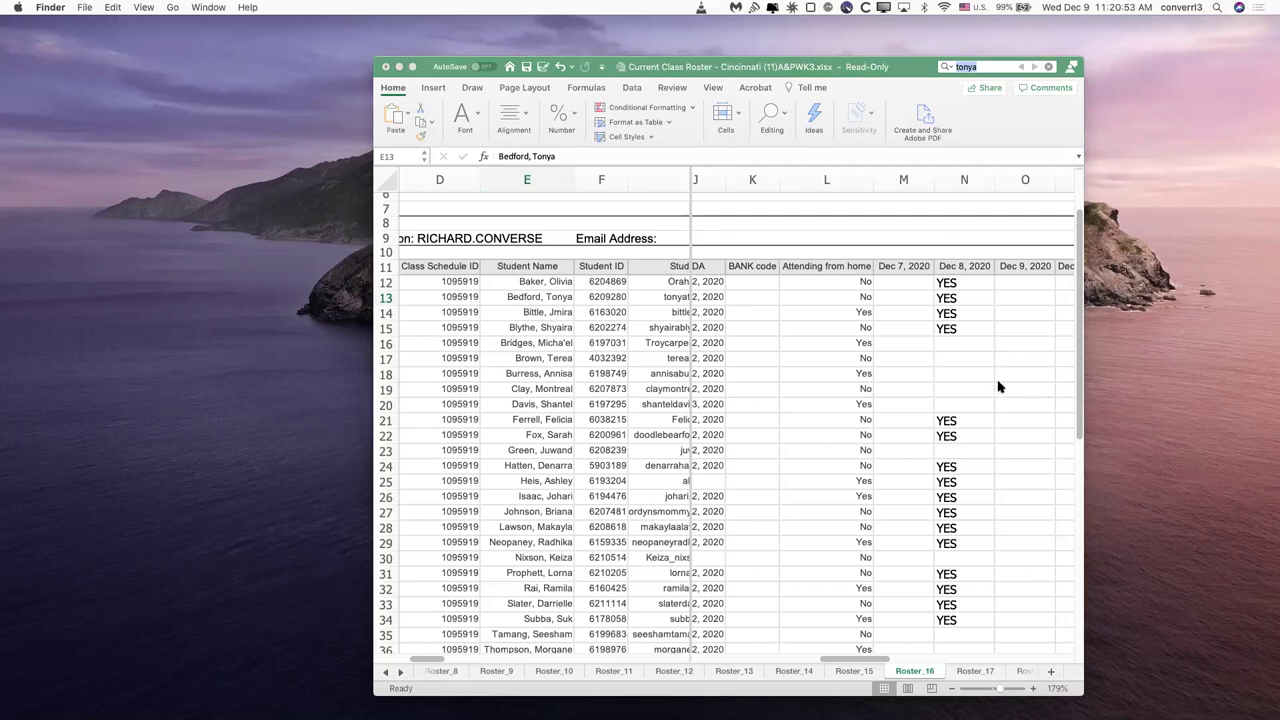
Step: Mark the row 35 and row 36 students as present on Dec 8, 2020 by entering YES in N35 and N36
scroll(998, 387, down, 6)
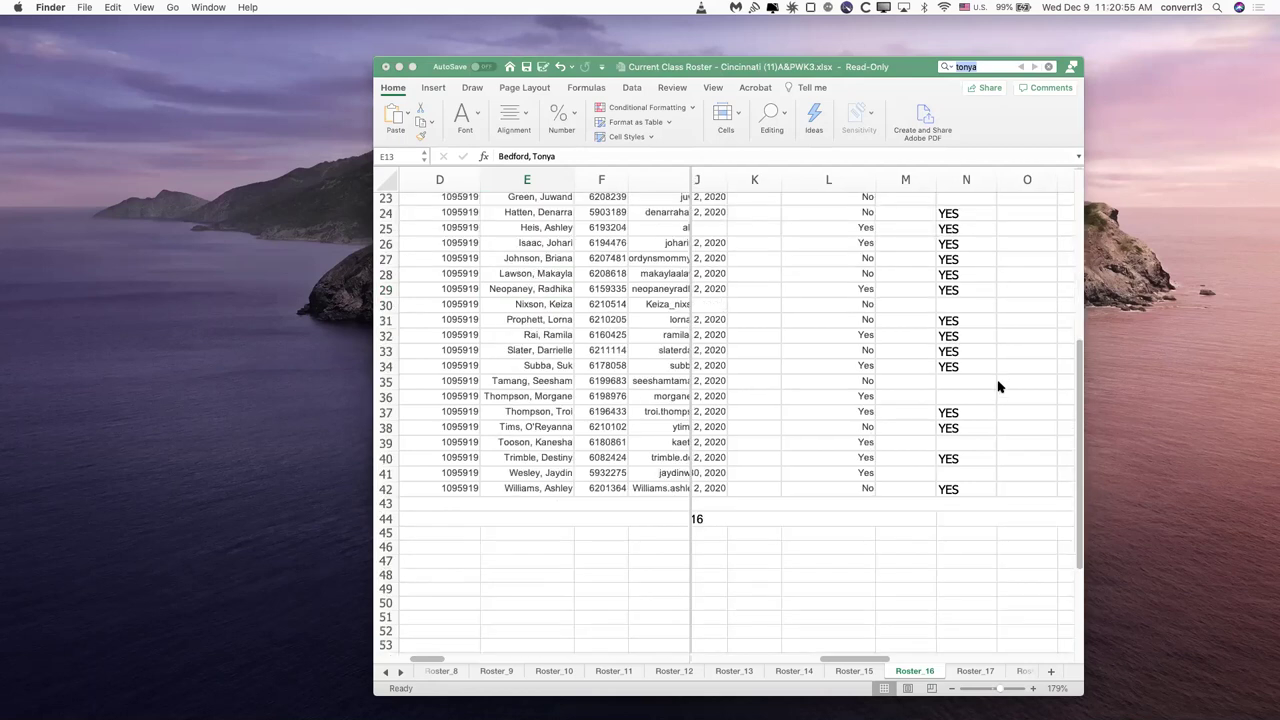
click(981, 388)
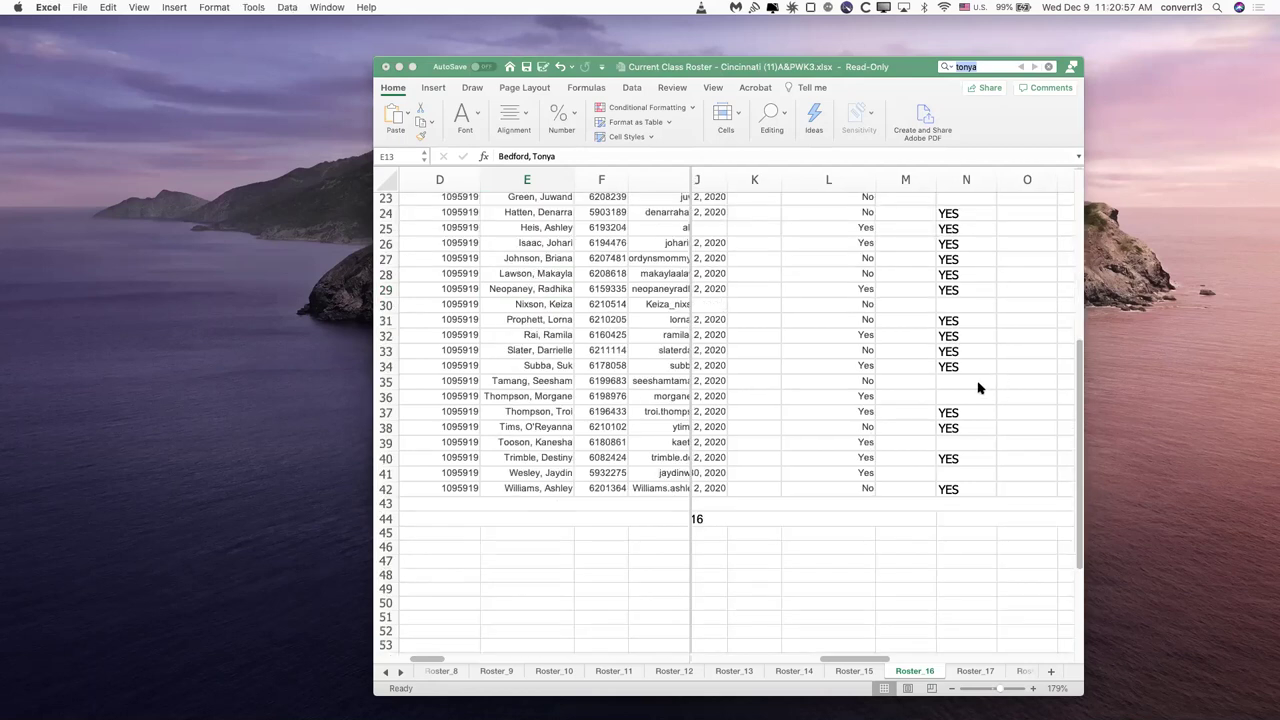
click(963, 384)
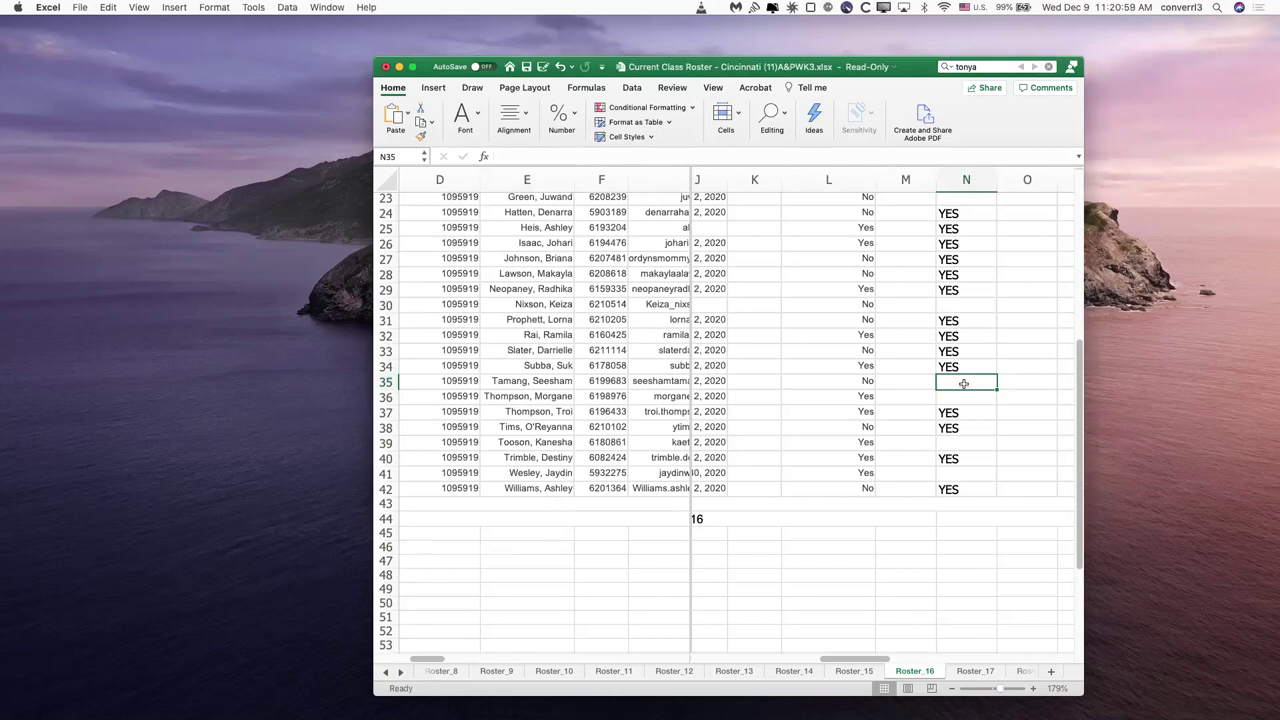
text(YES)
key(Return)
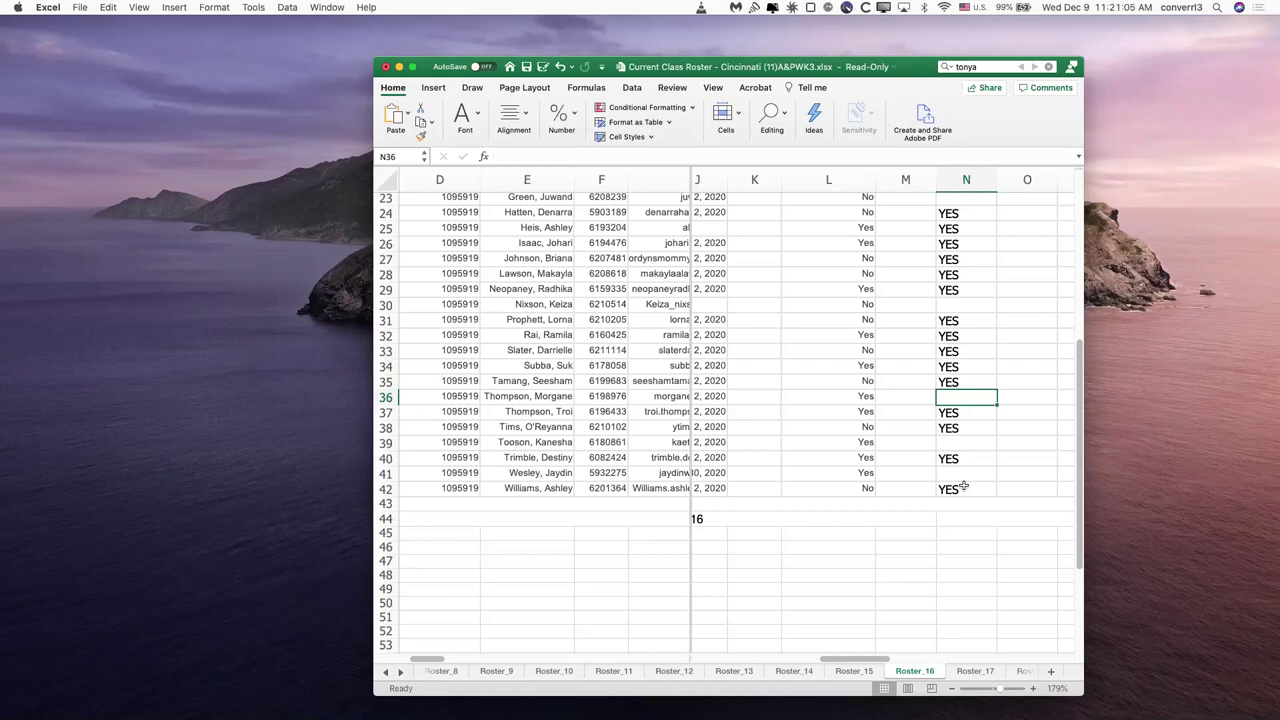
text(YES)
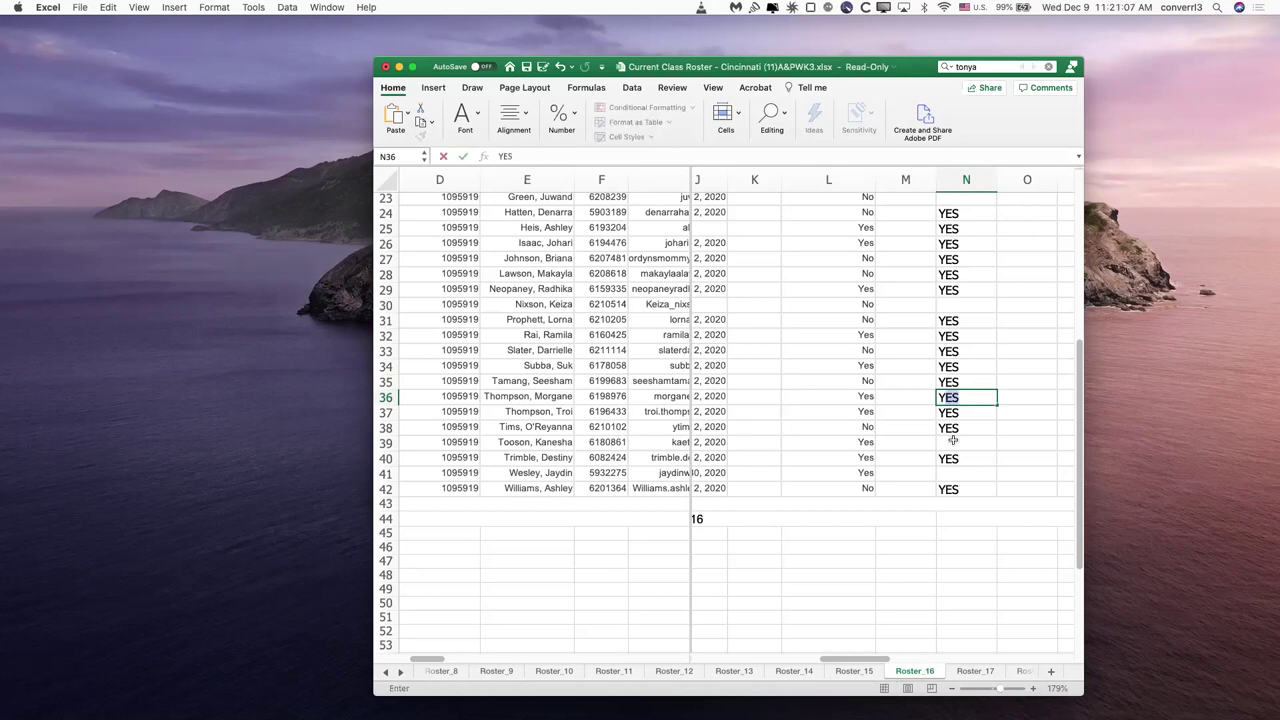
key(Return)
key(Return)
key(Return)
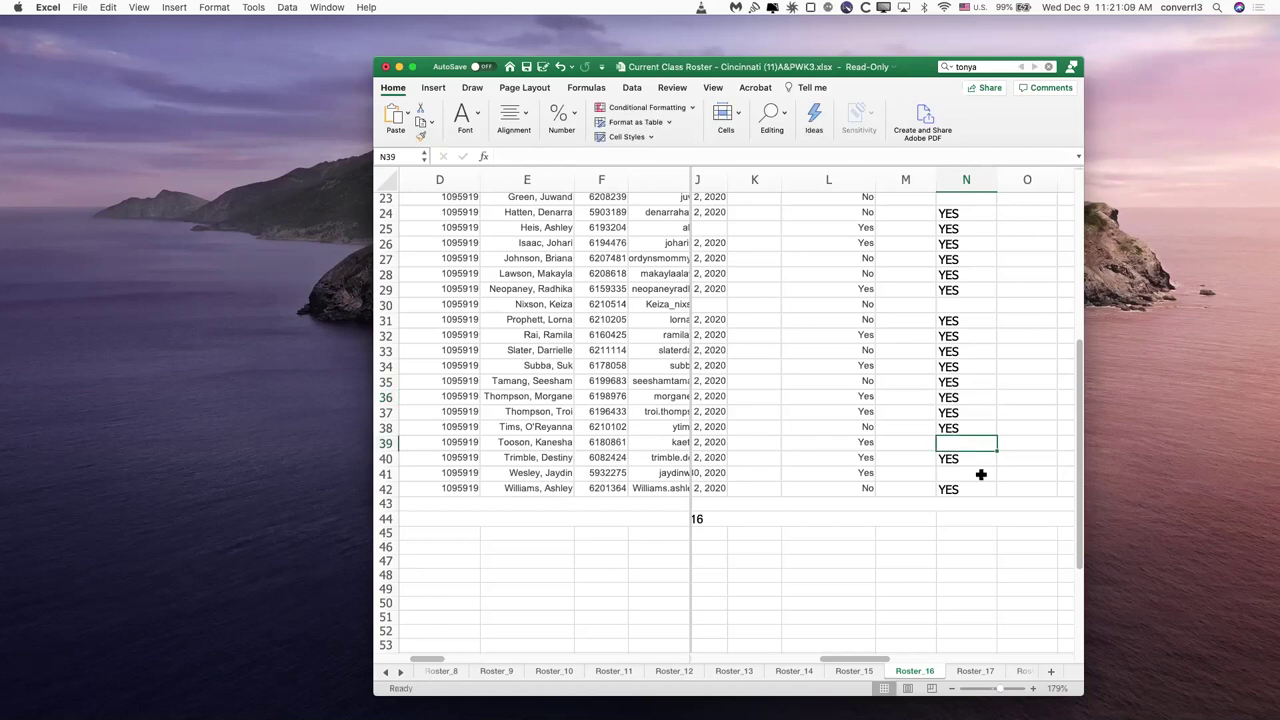
Step: Select the student email cells G16 through G20, whose rows have no Dec 8, 2020 attendance entry
scroll(981, 474, up, 5)
scroll(981, 474, down, 1)
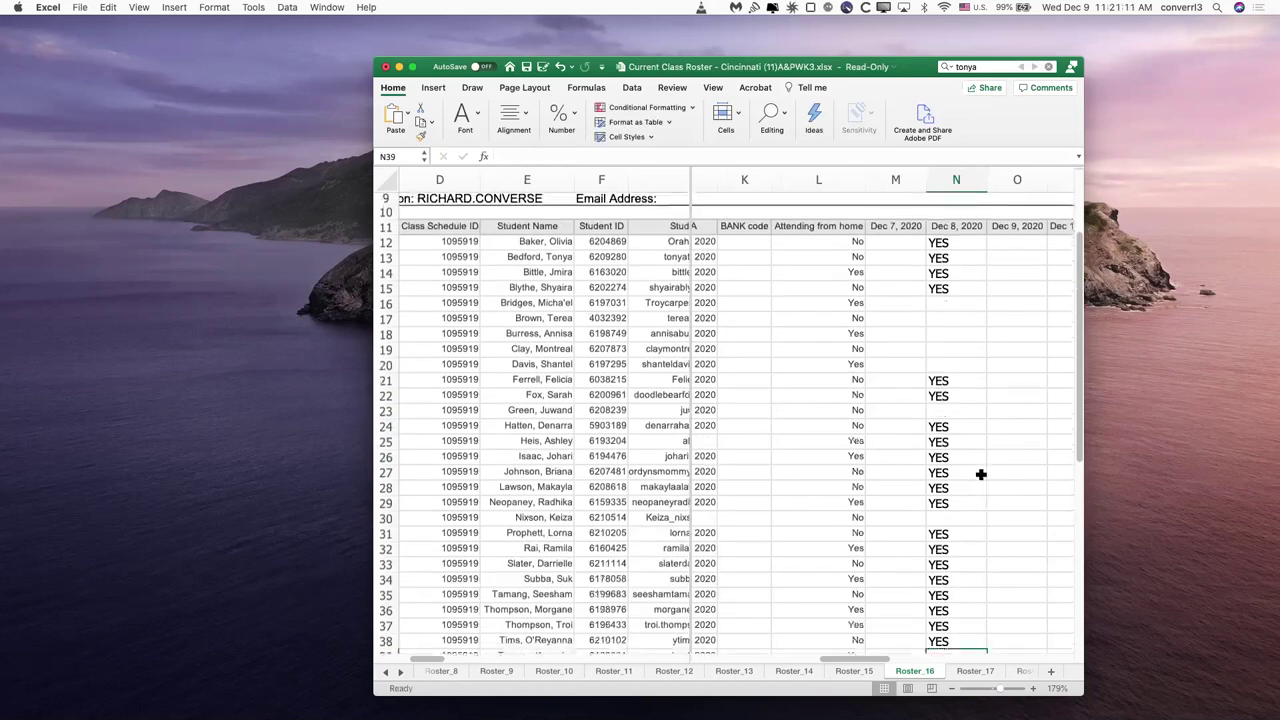
scroll(981, 474, up, 1)
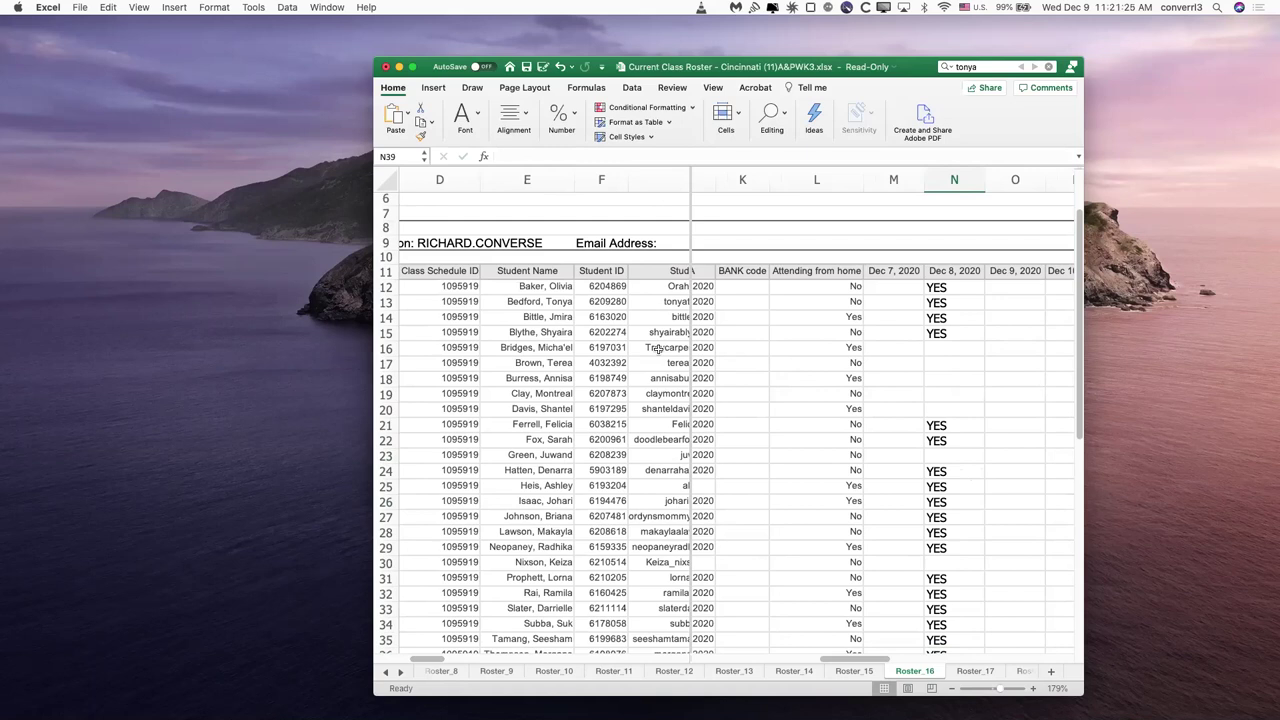
scroll(658, 347, right, 2)
scroll(658, 347, down, 1)
scroll(658, 347, left, 1)
scroll(658, 347, up, 1)
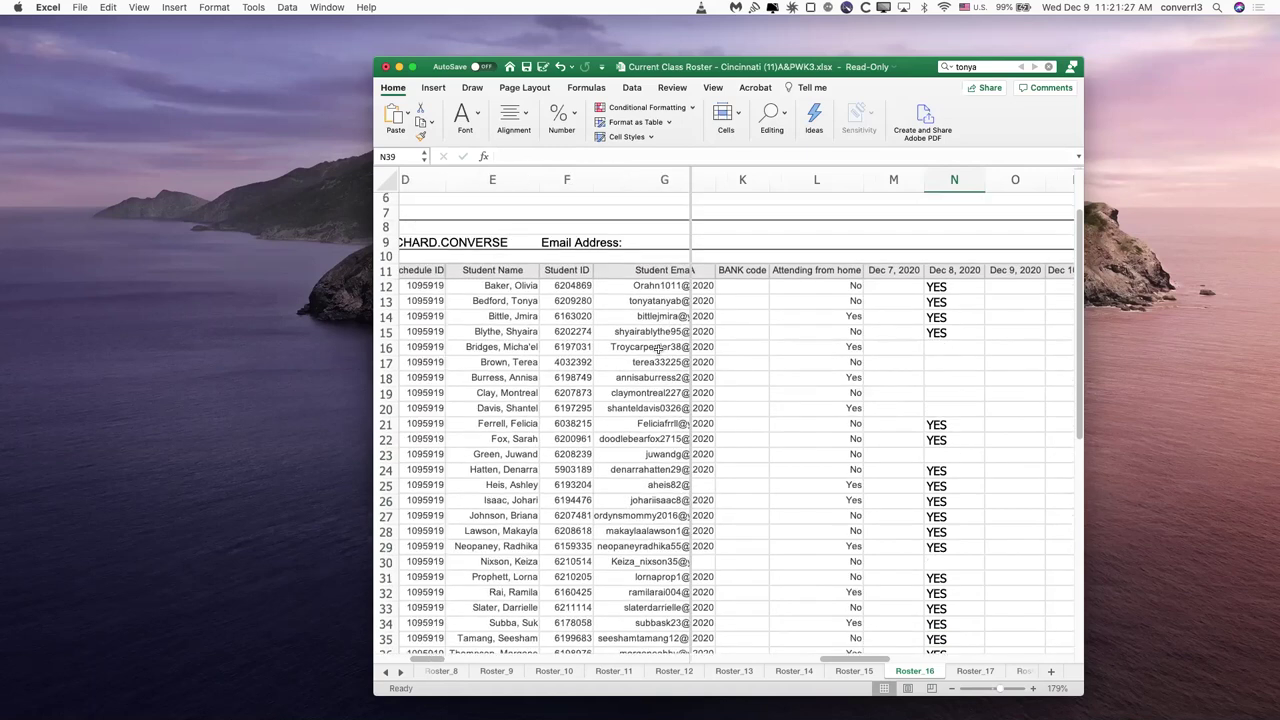
scroll(658, 348, up, 1)
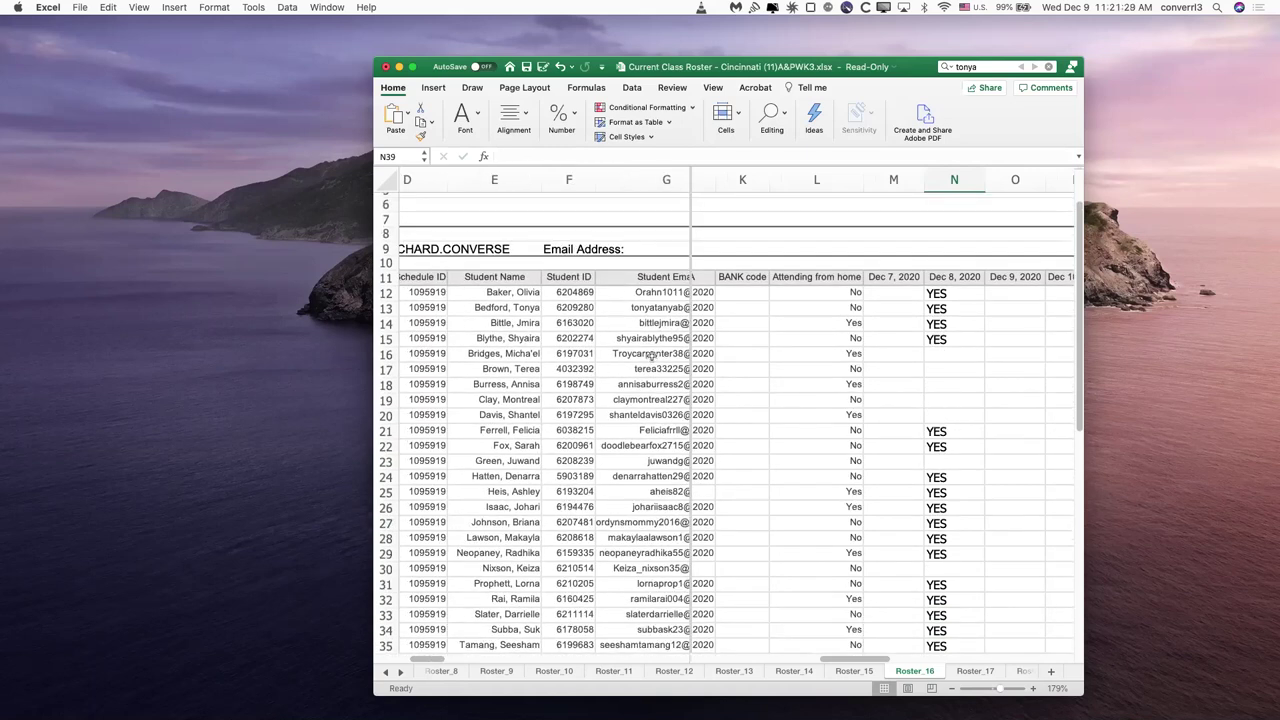
click(651, 355)
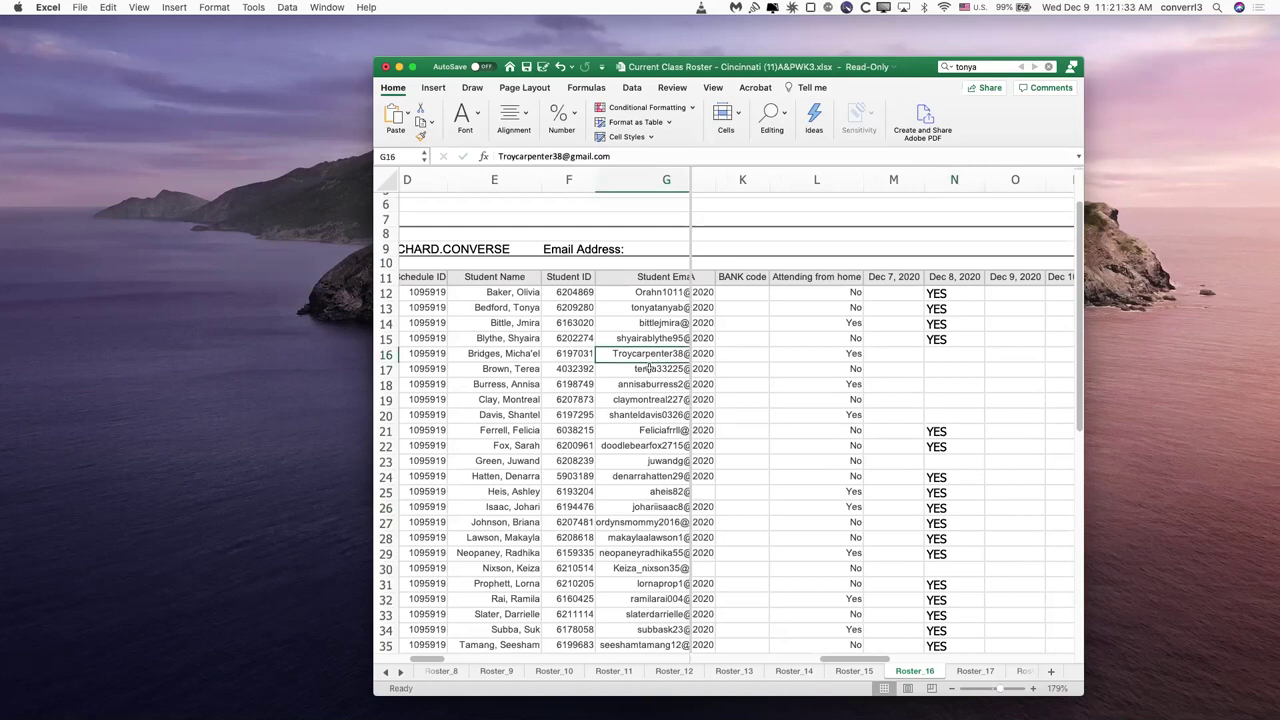
super+click(648, 369)
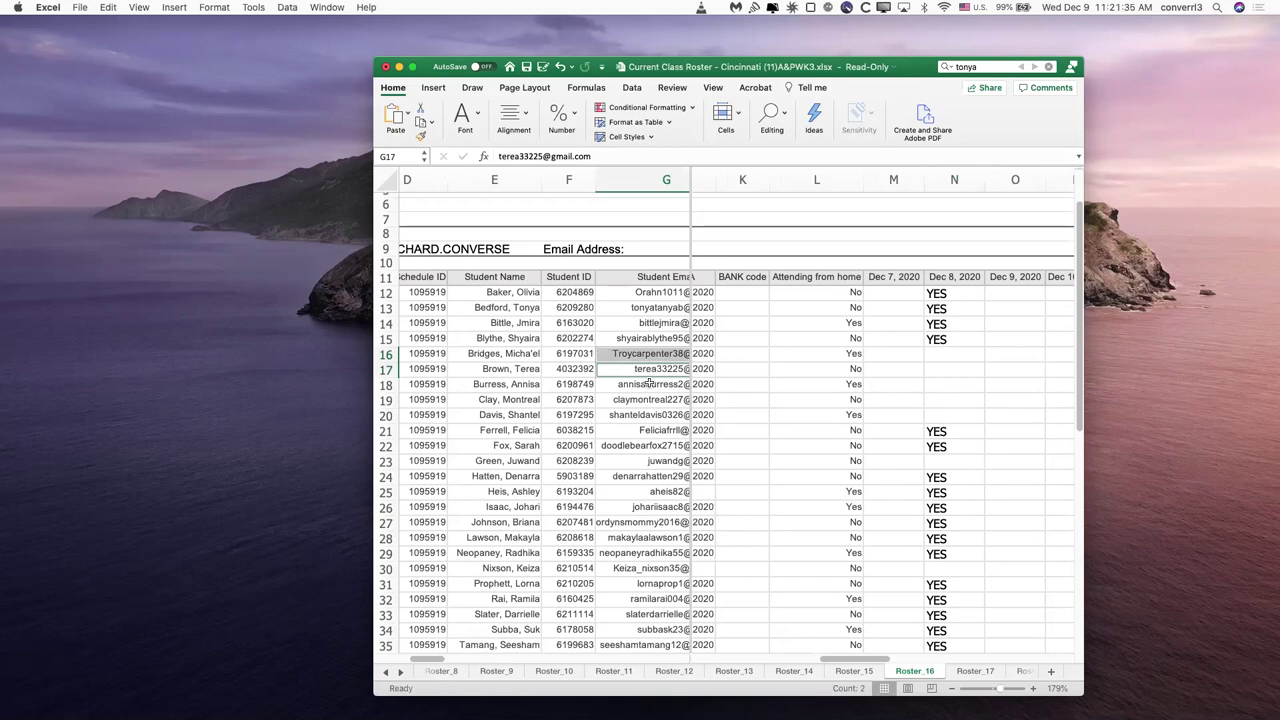
super+click(648, 384)
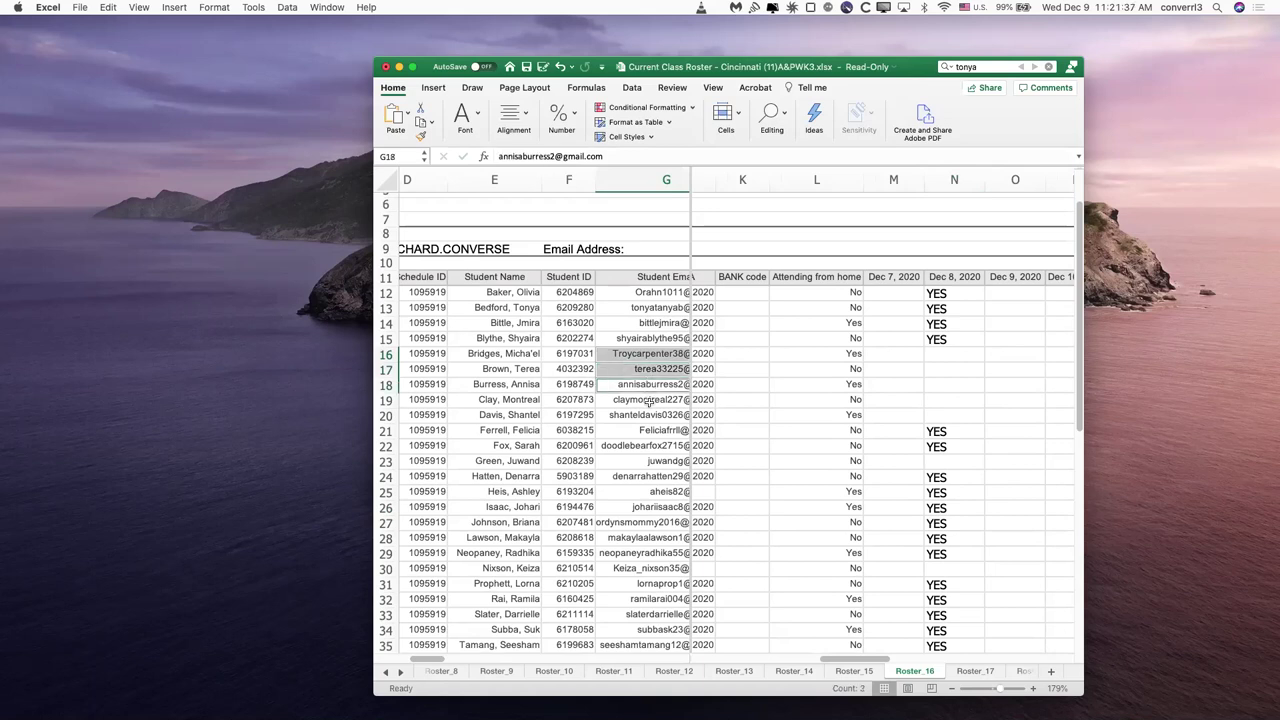
super+click(648, 400)
super+click(650, 414)
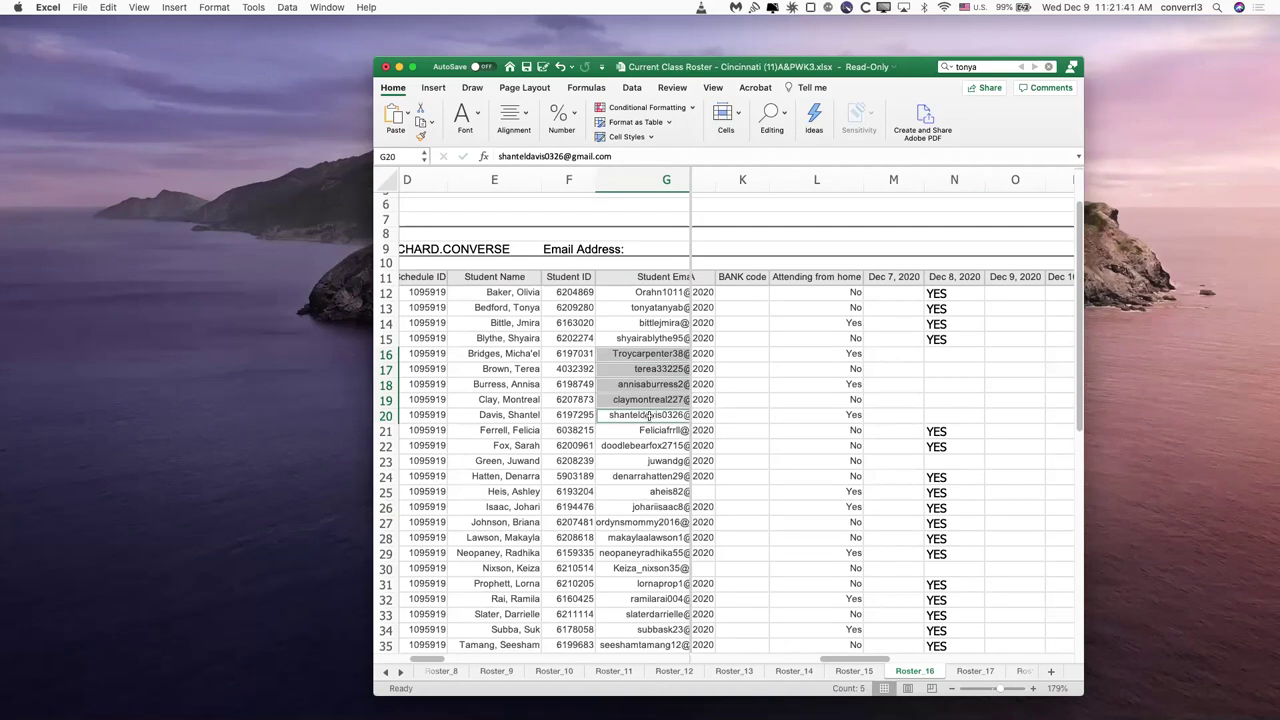
Step: Add the email cells G23, G30, G39 and G41 of the remaining unmarked students to the selection and copy them all
scroll(650, 414, down, 3)
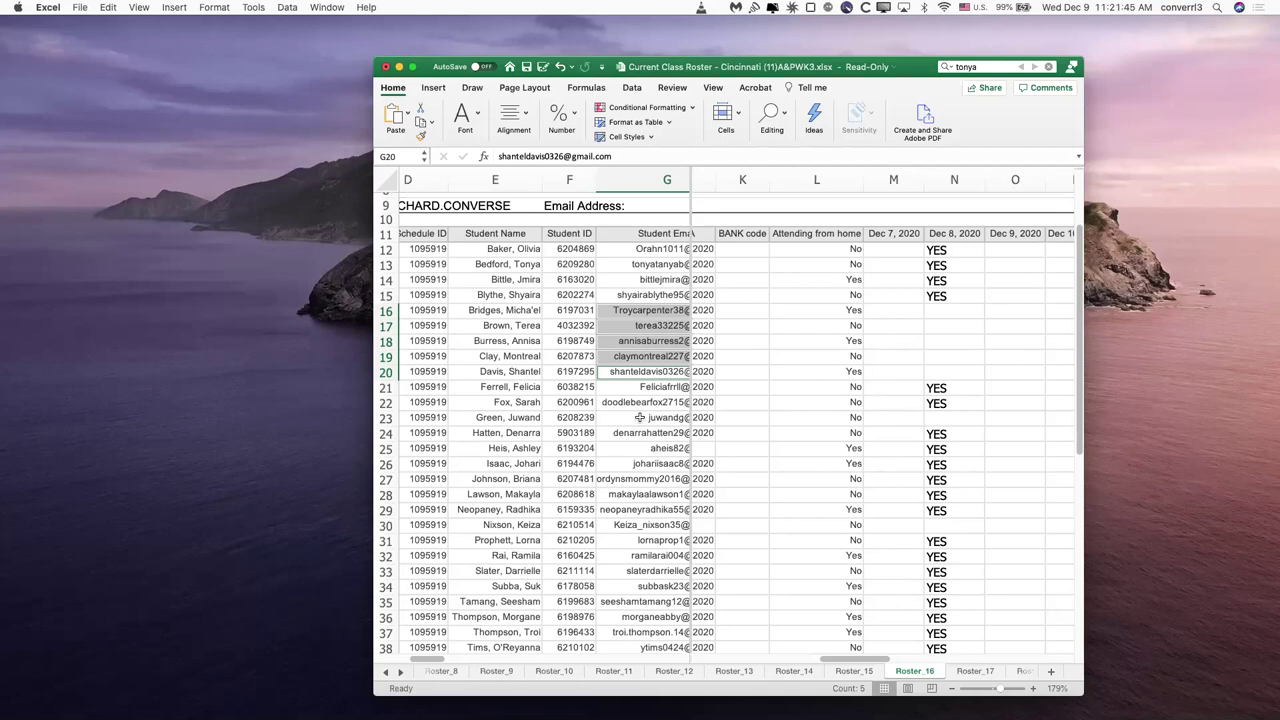
super+click(640, 417)
scroll(640, 417, down, 2)
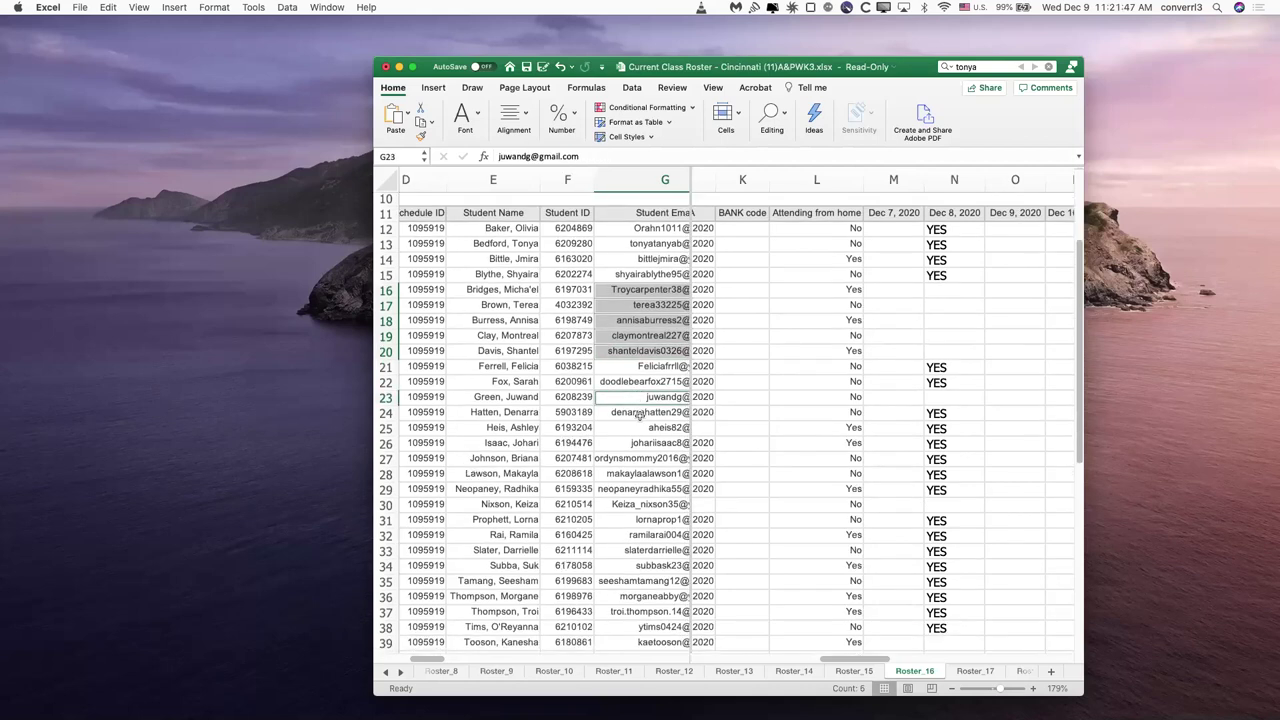
scroll(642, 470, down, 1)
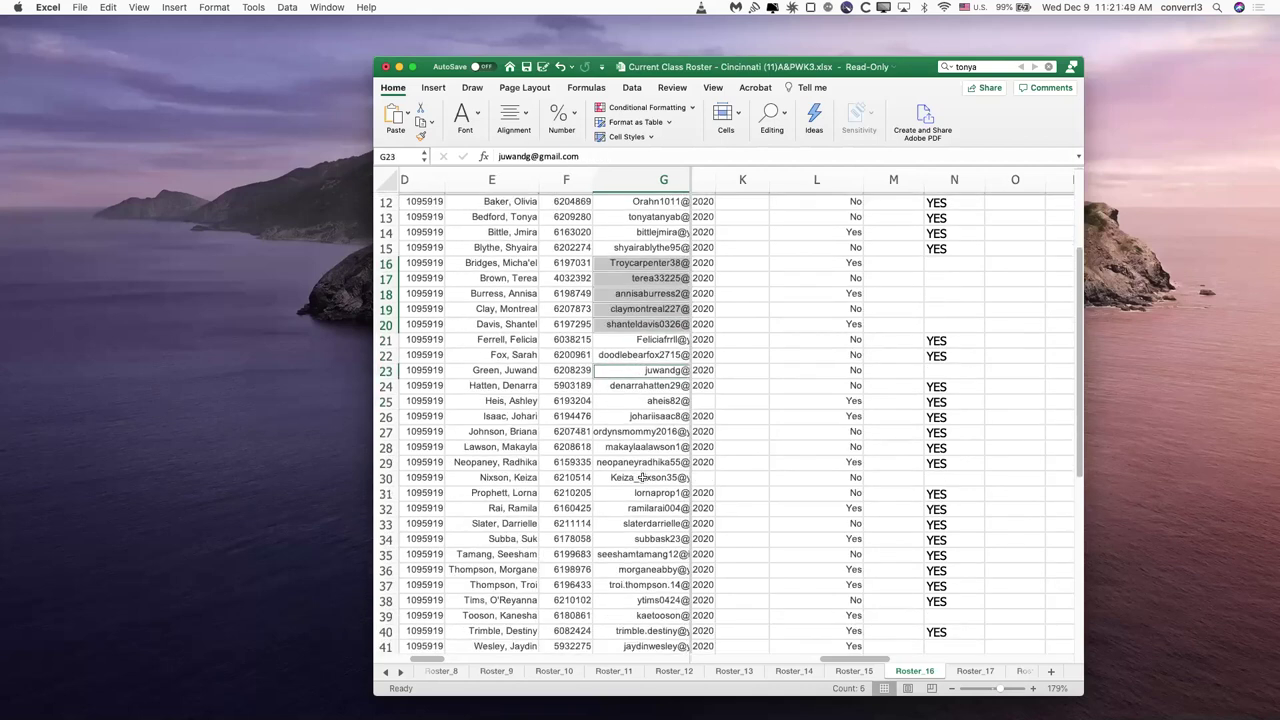
super+click(642, 477)
scroll(642, 477, down, 5)
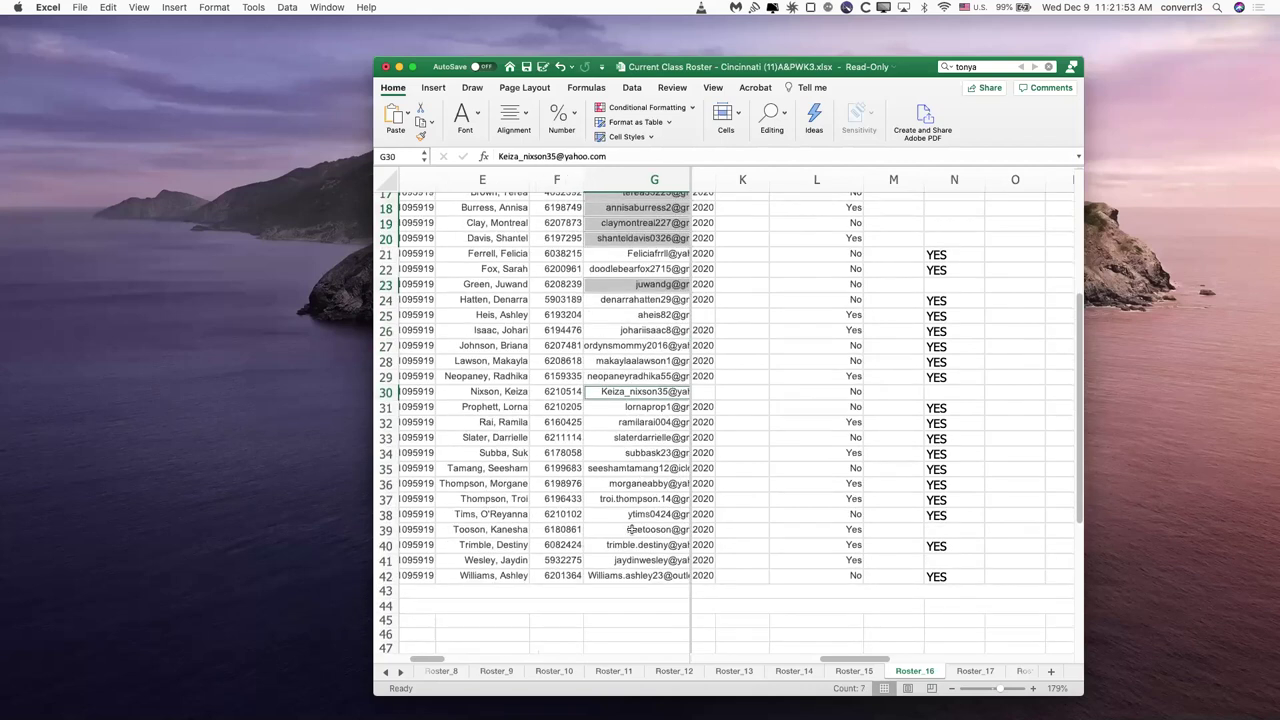
super+click(632, 529)
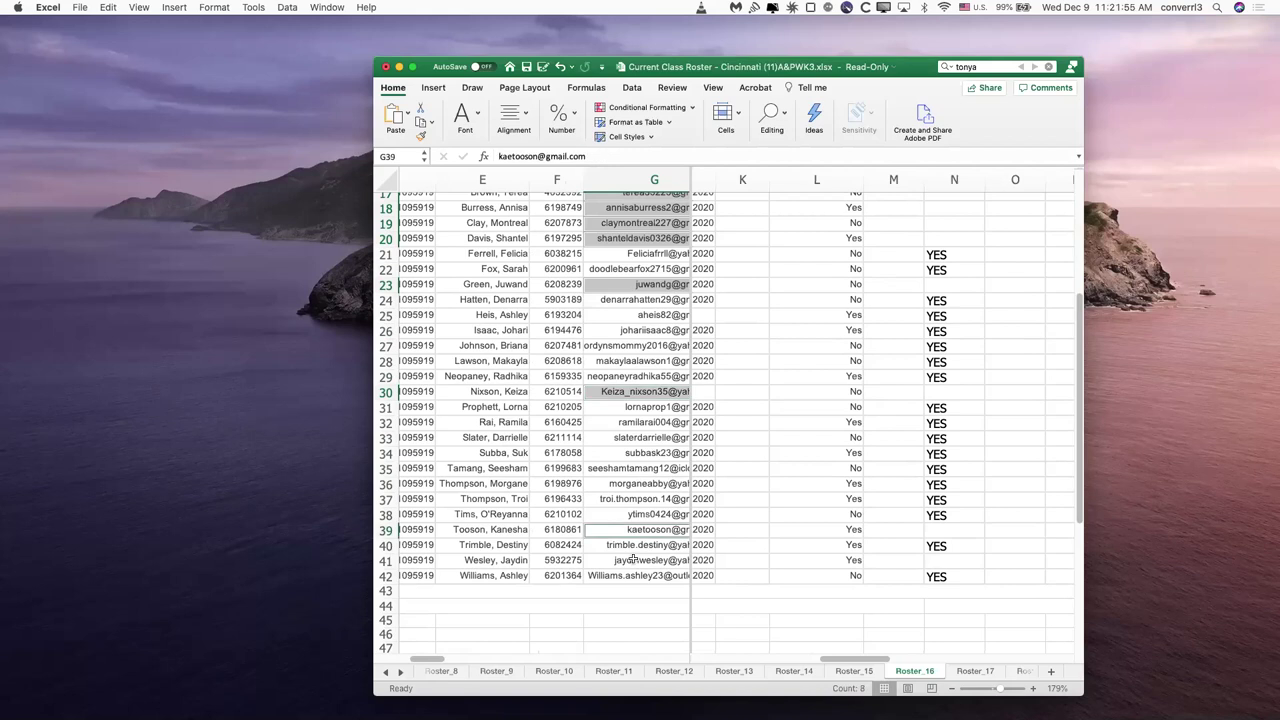
super+click(632, 560)
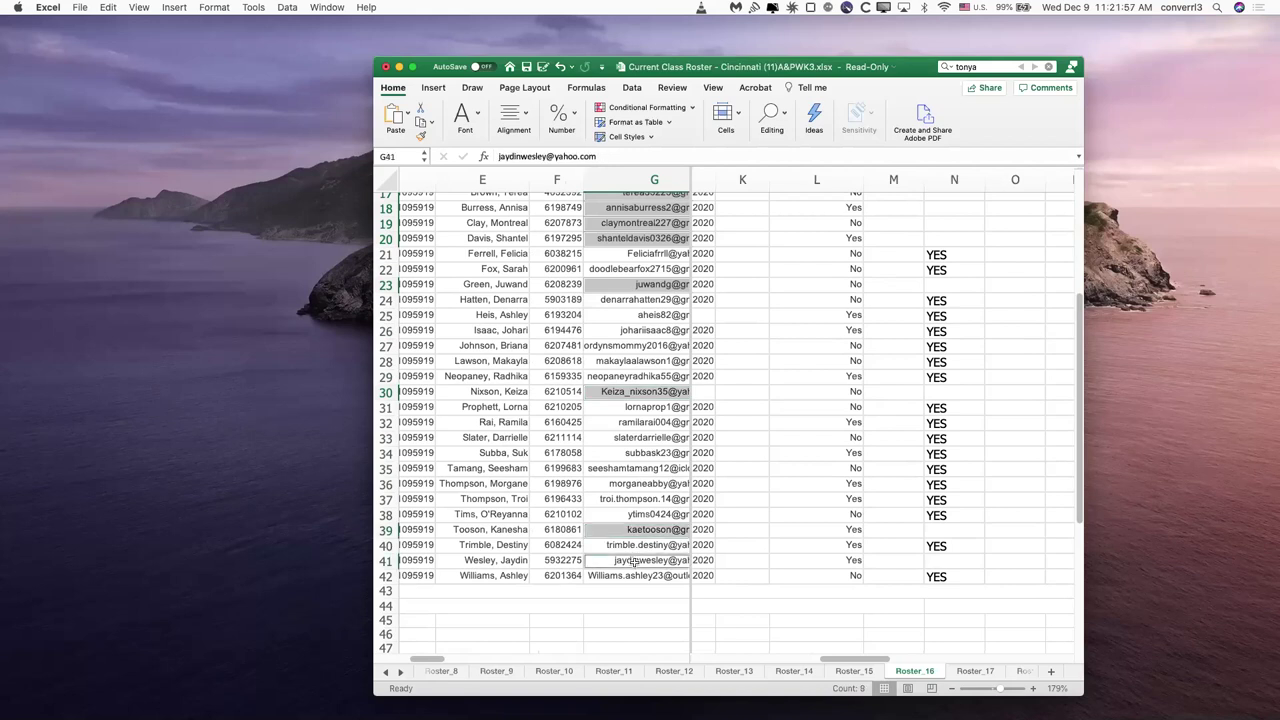
key(super+c)
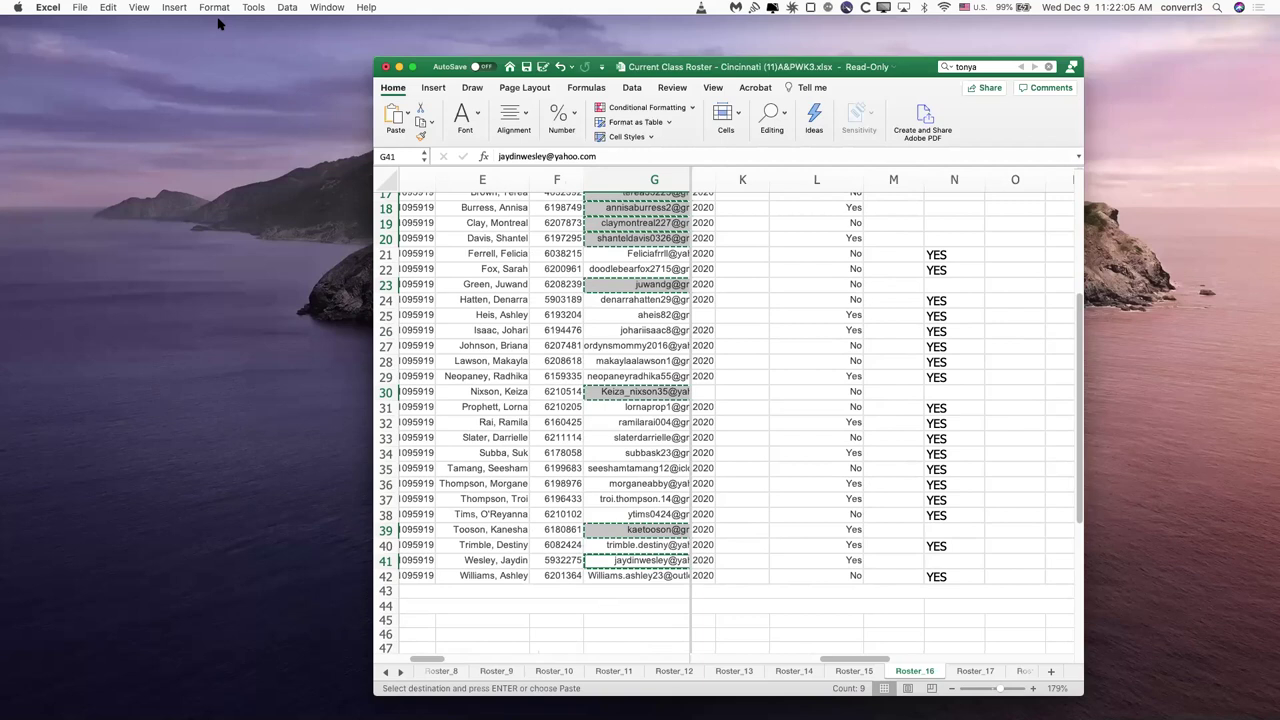
Step: Add a new blank sheet to the workbook and paste the copied student emails starting at A1
click(80, 7)
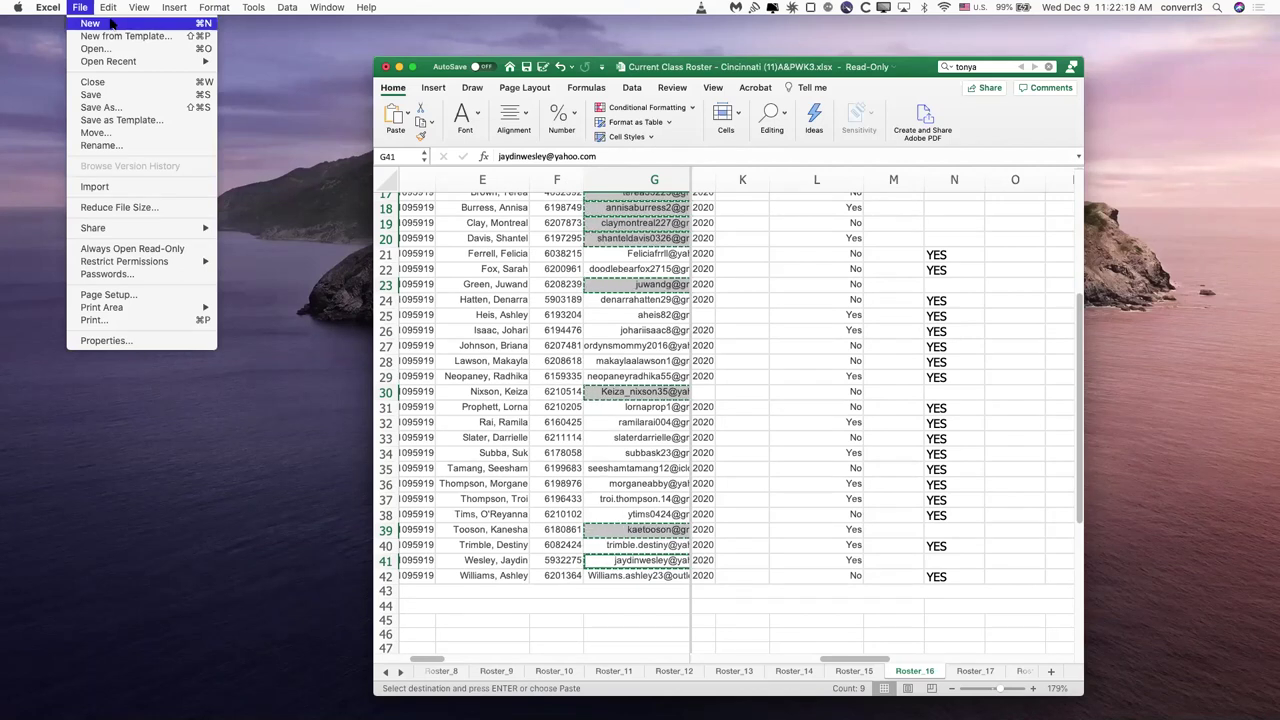
click(1050, 678)
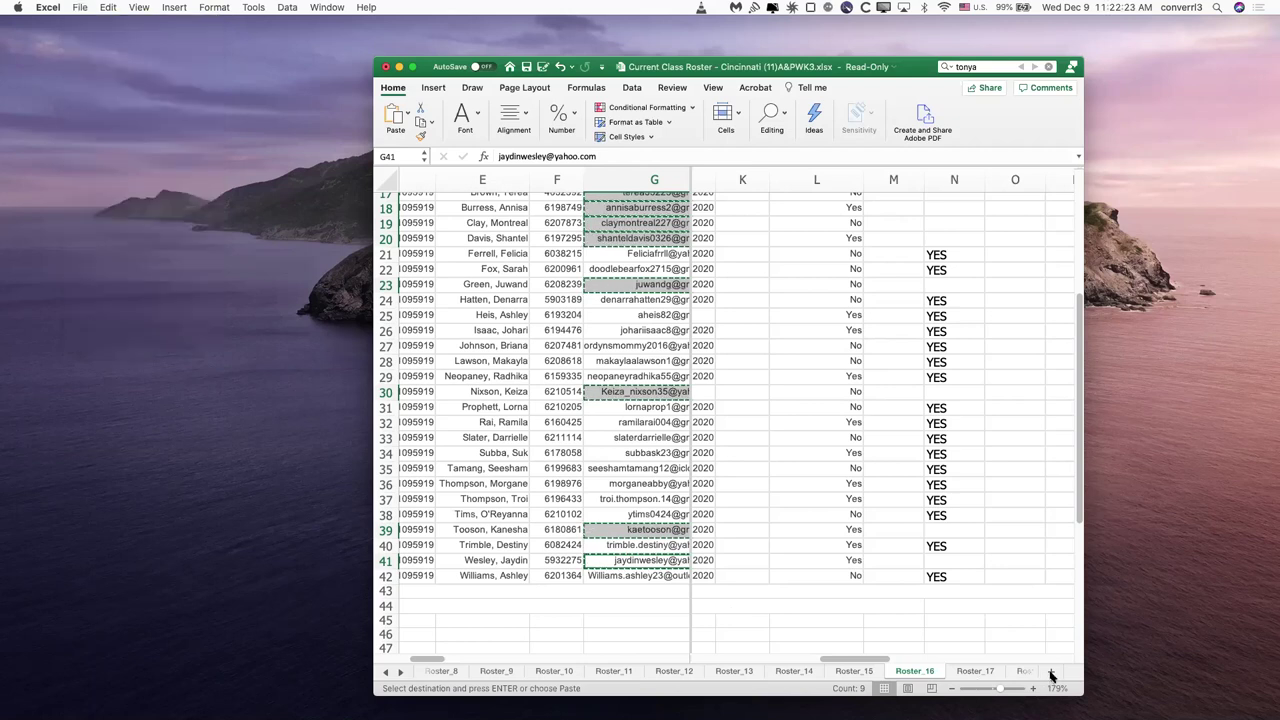
click(1050, 674)
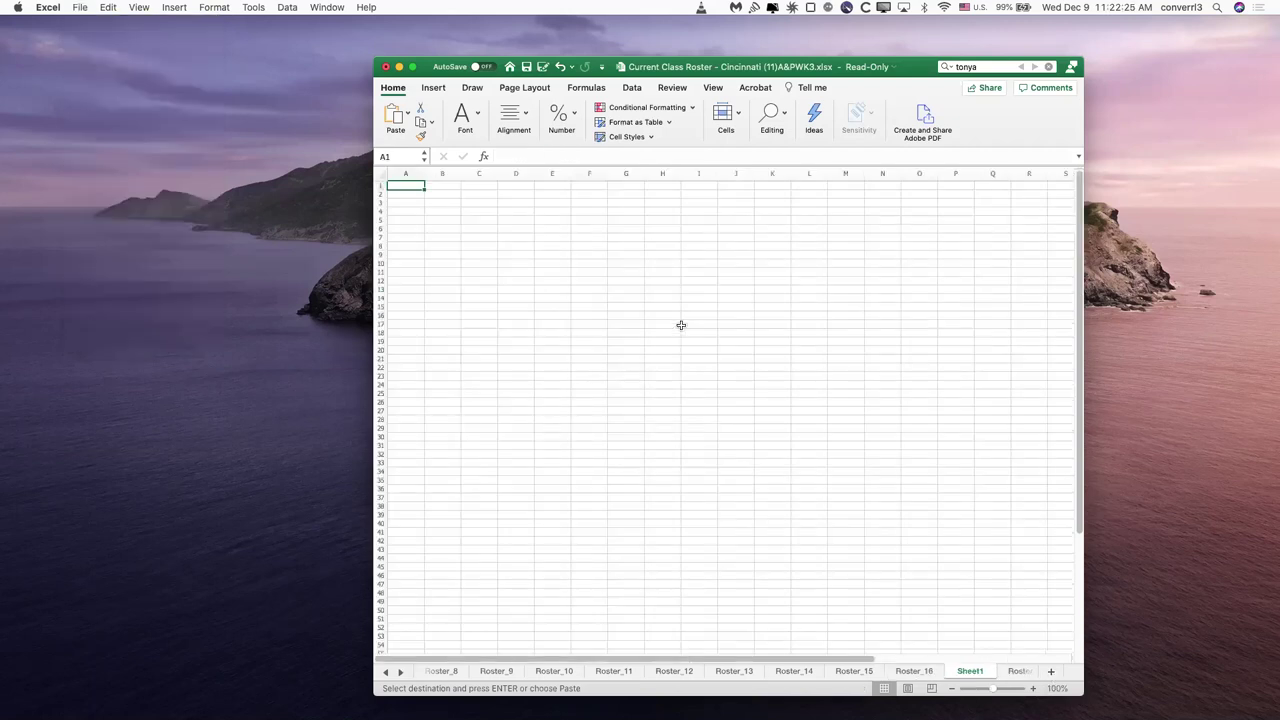
key(super+v)
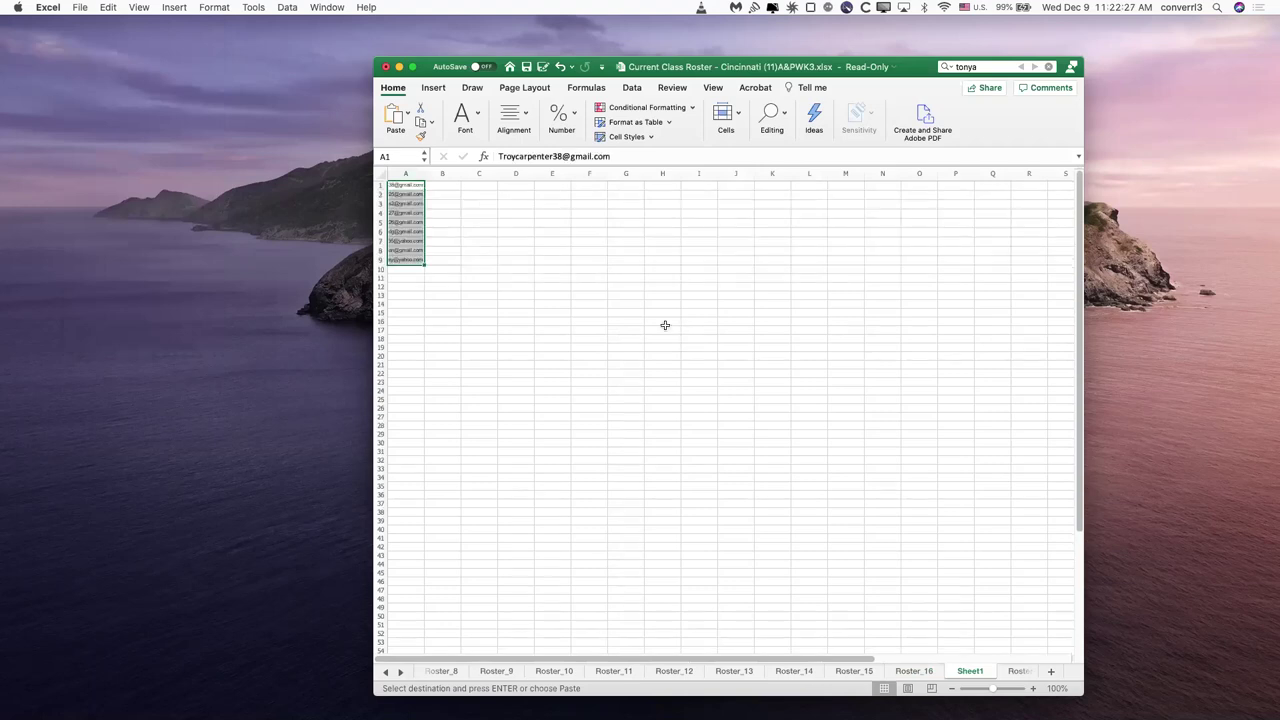
Step: Try to enter a CONCATENATE formula in C1 beside the pasted emails, starting with =conc
click(516, 338)
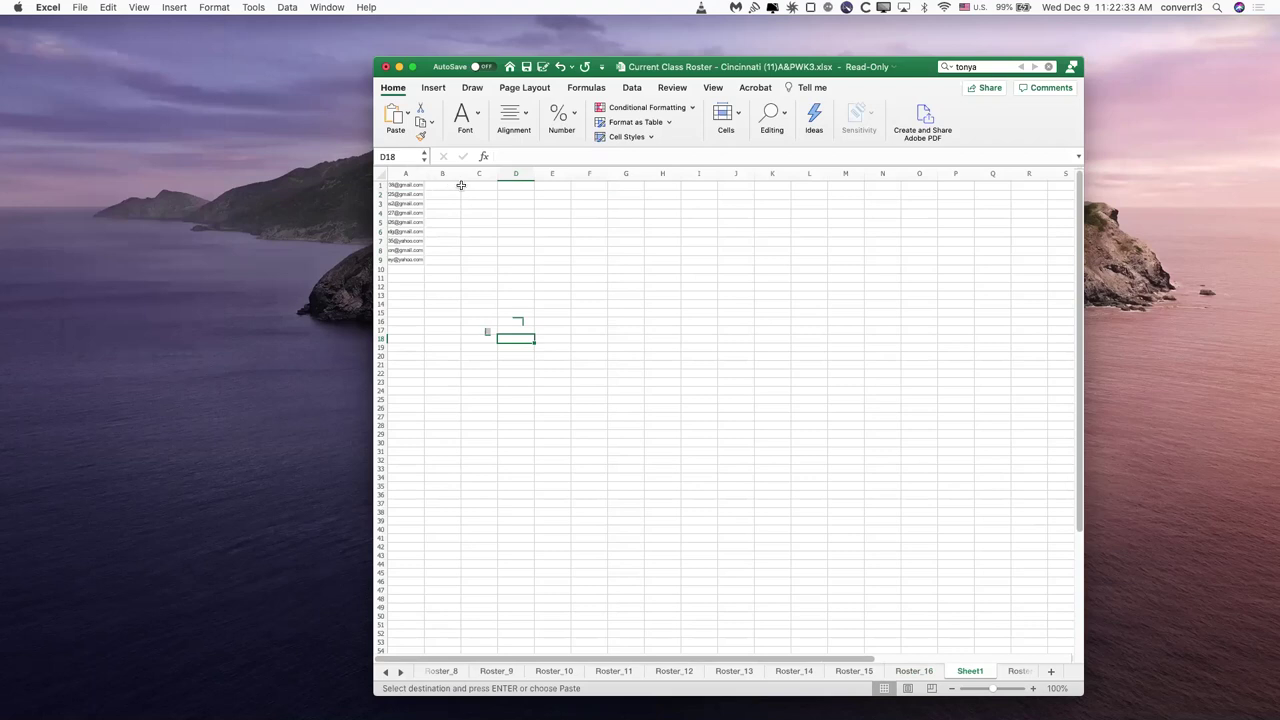
key(super+Up)
key(Left)
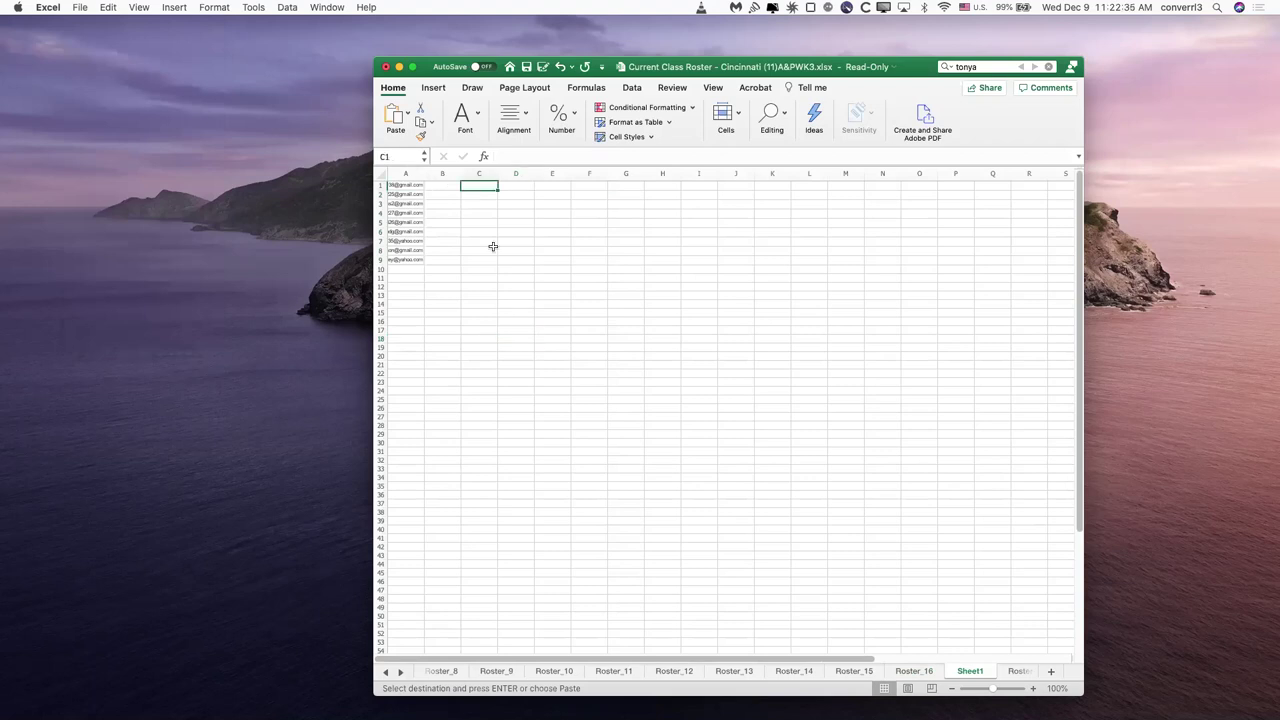
text(=)
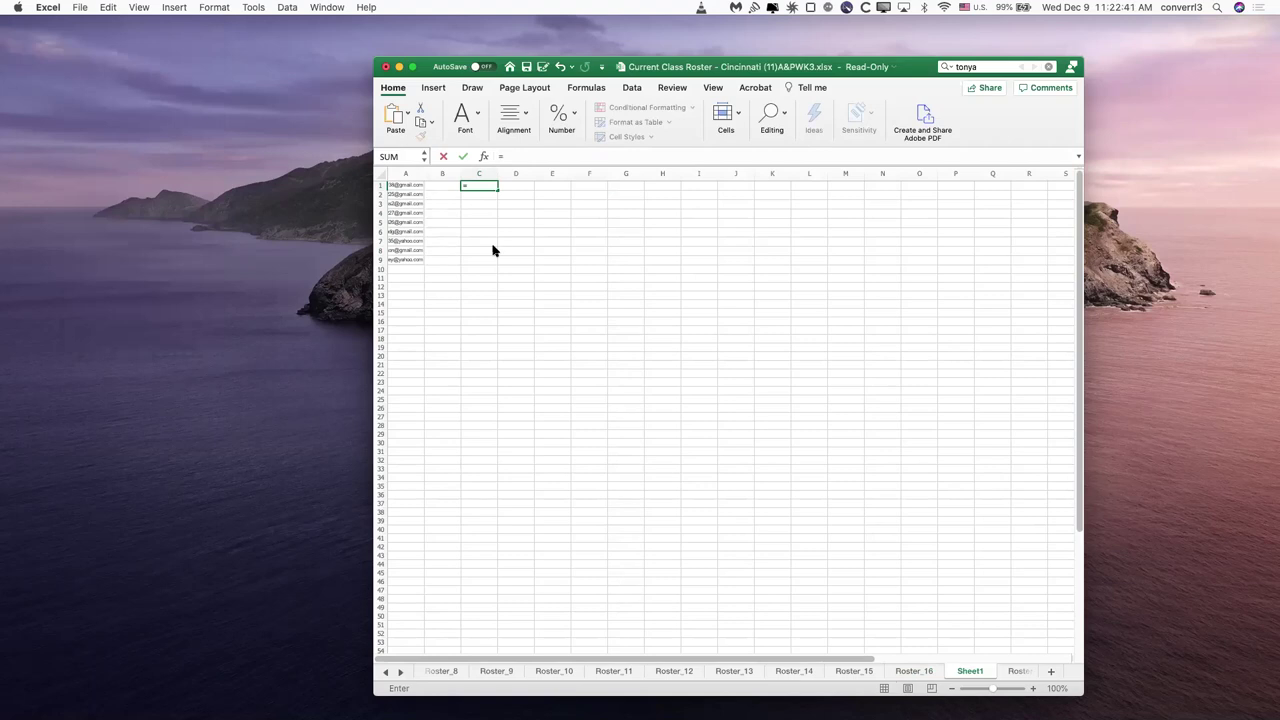
text(conc)
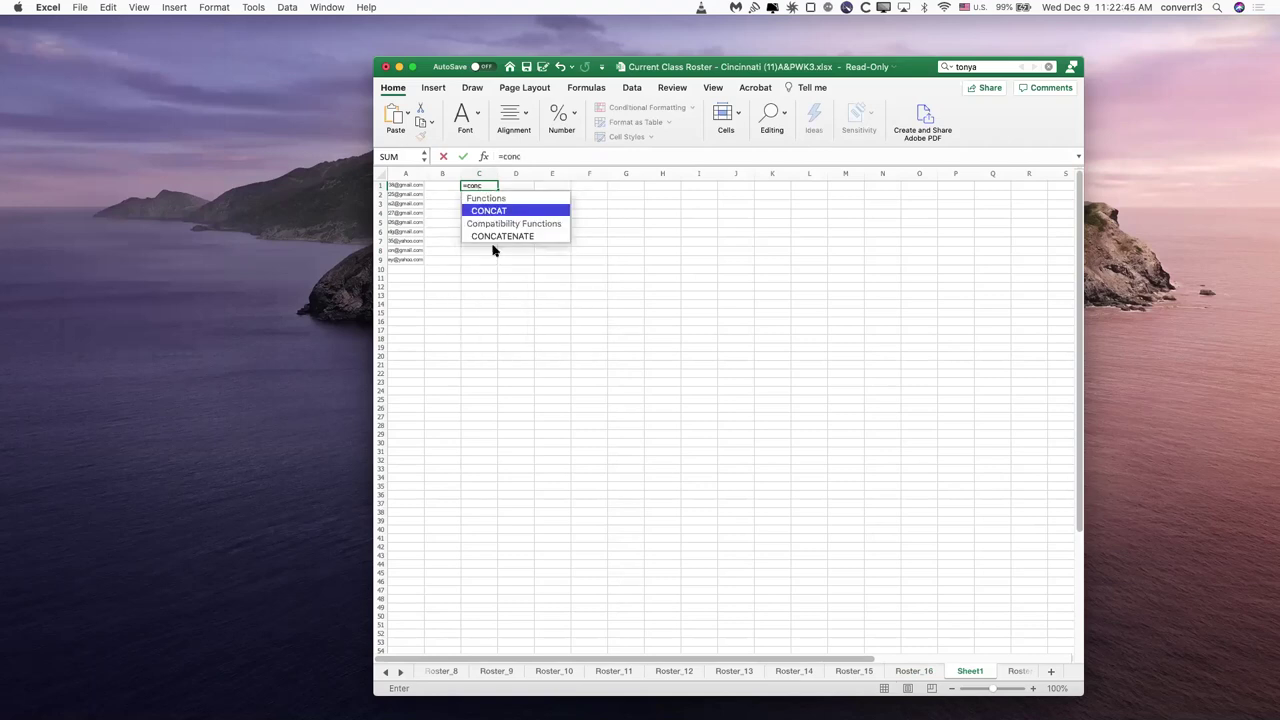
key(Down)
key(Return)
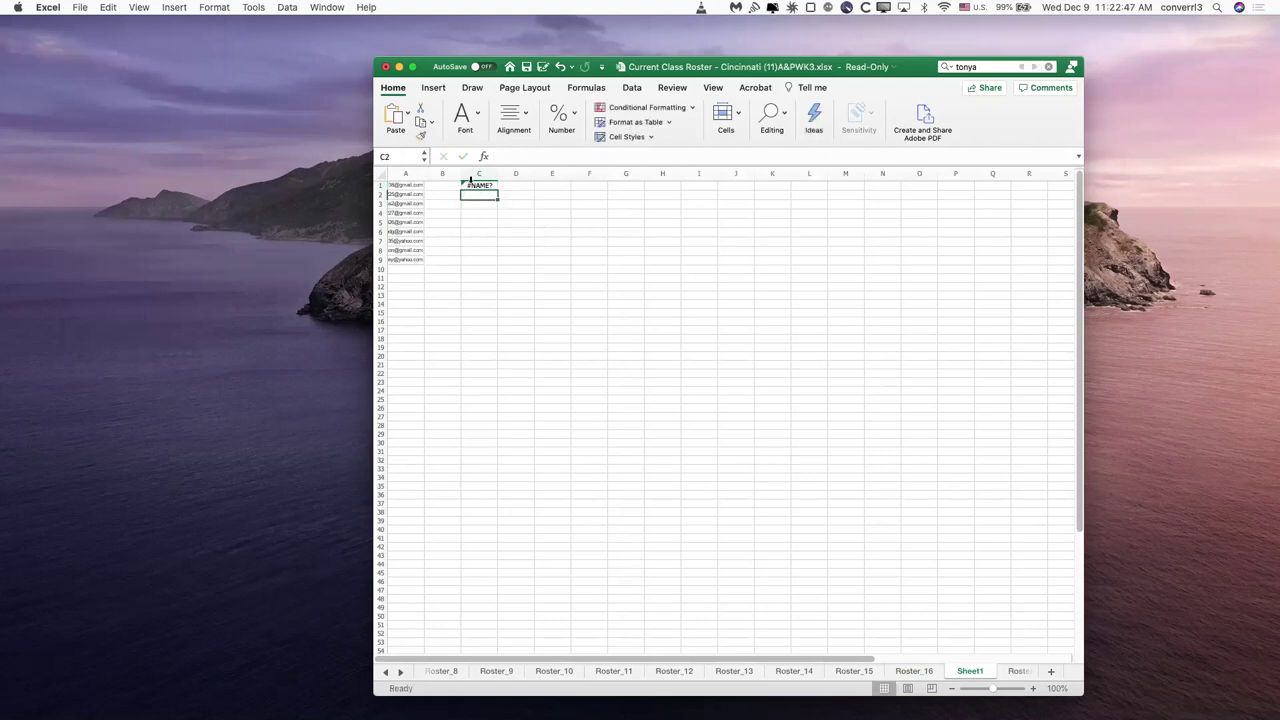
Step: Enter =CONCATENATE(A1,";") in C1 to append a semicolon to the first email
key(Up)
click(526, 156)
text(at)
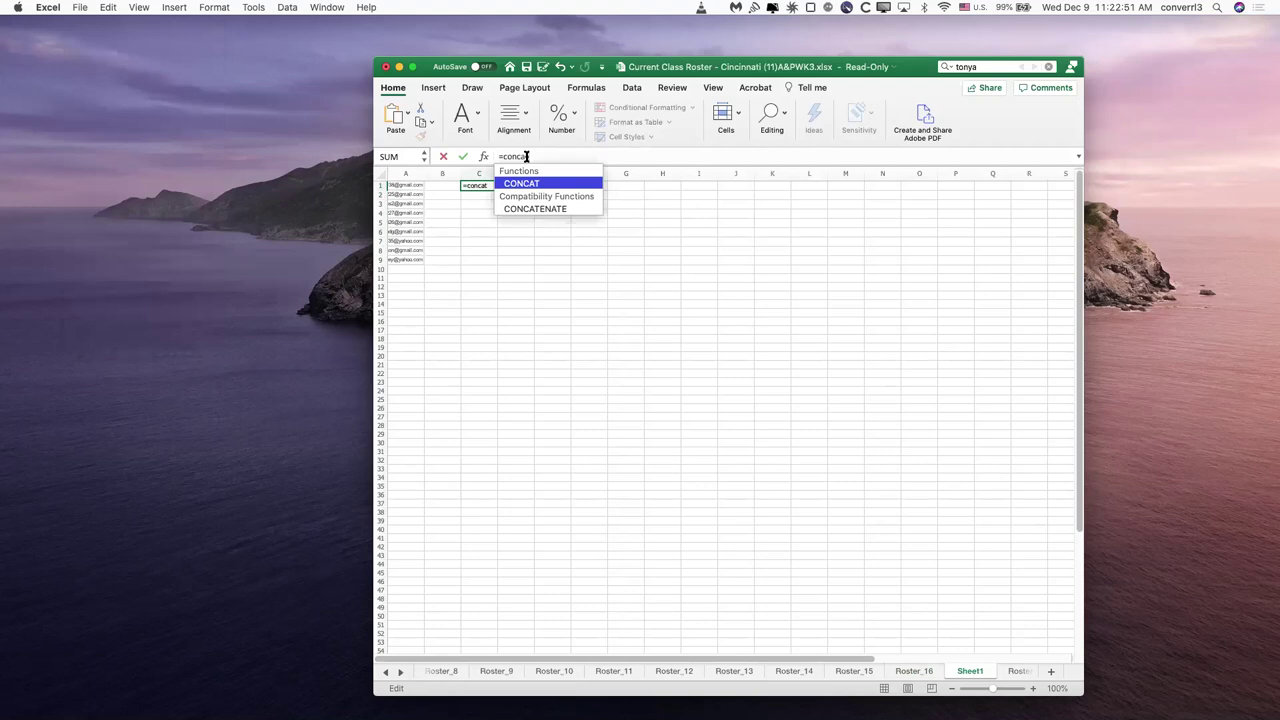
text(enate)
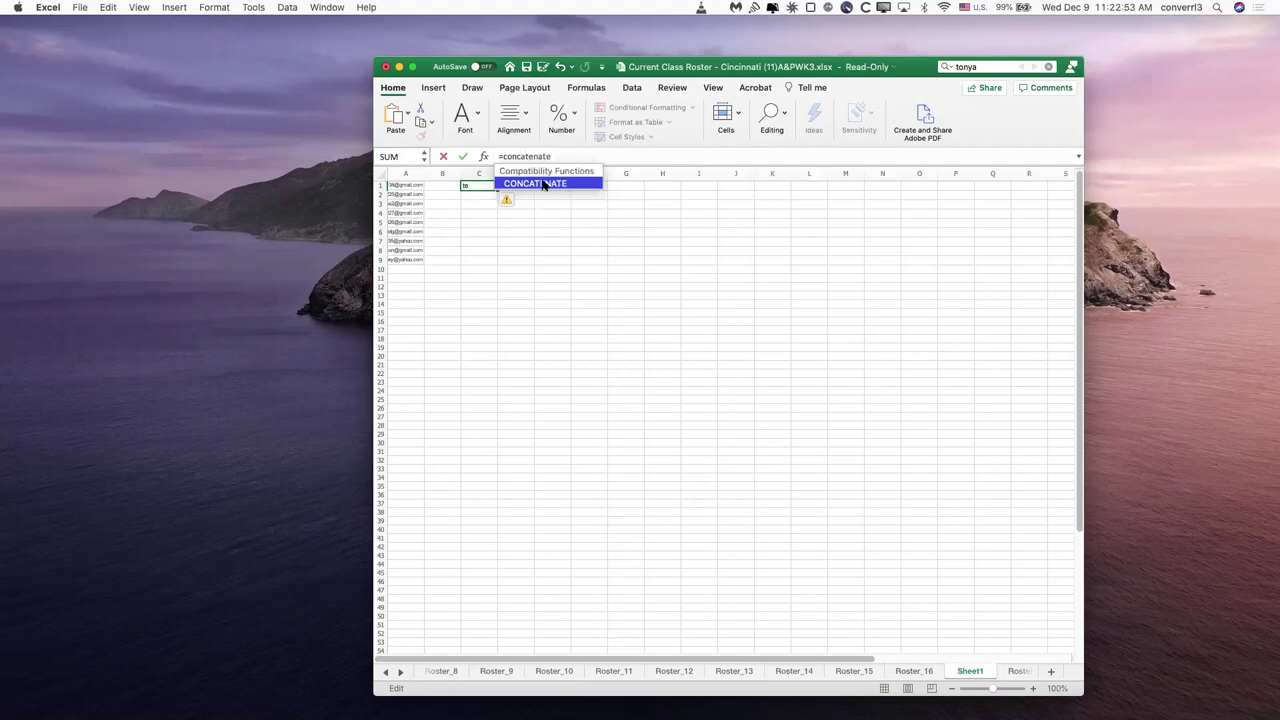
double_click(545, 185)
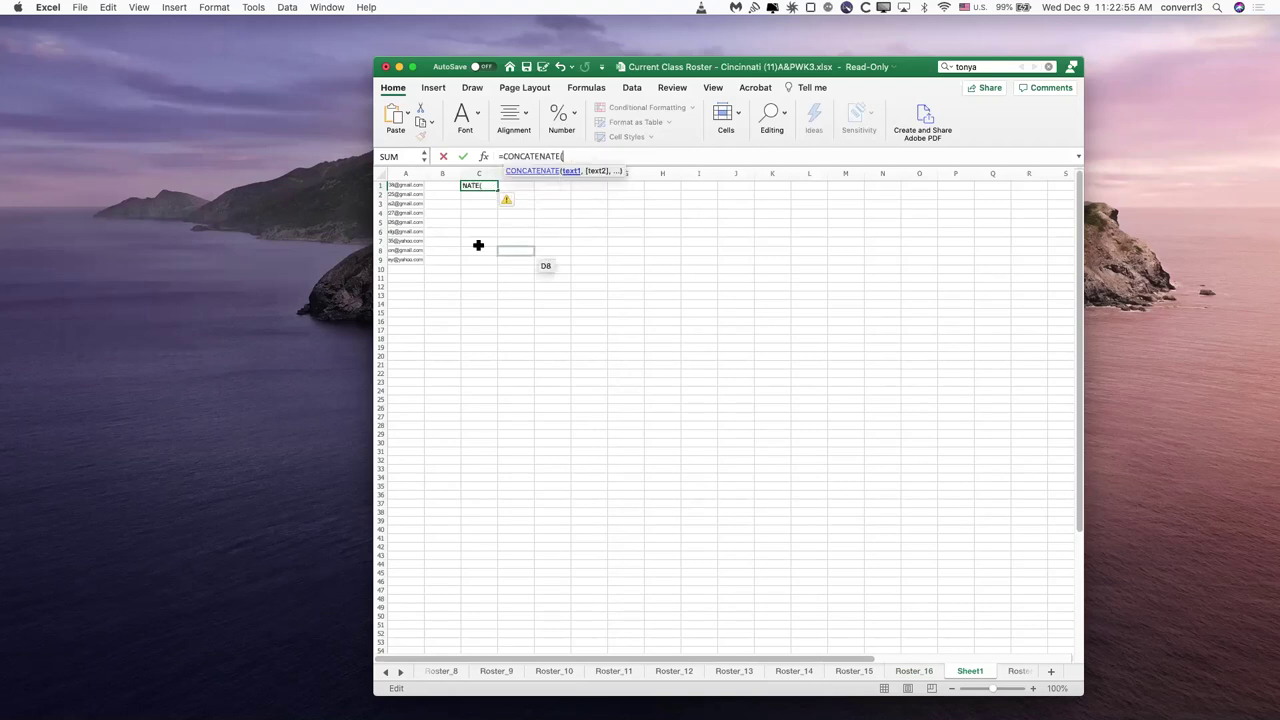
click(411, 184)
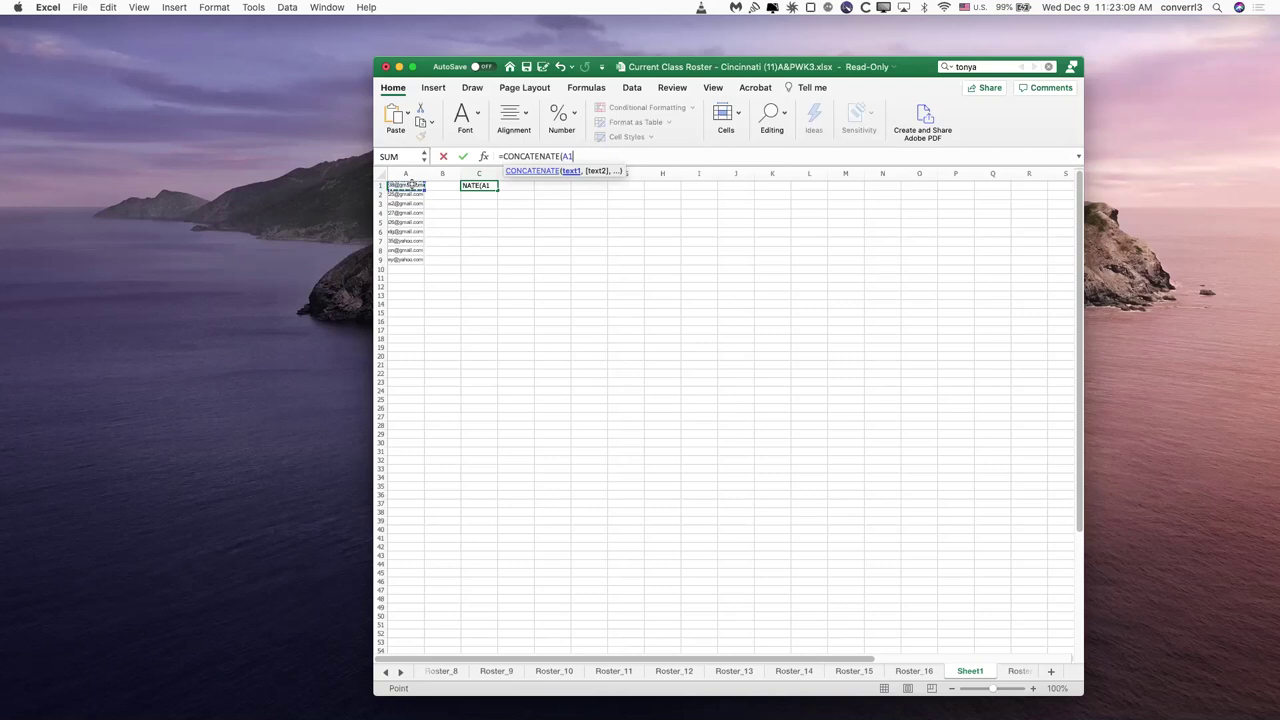
text(,)
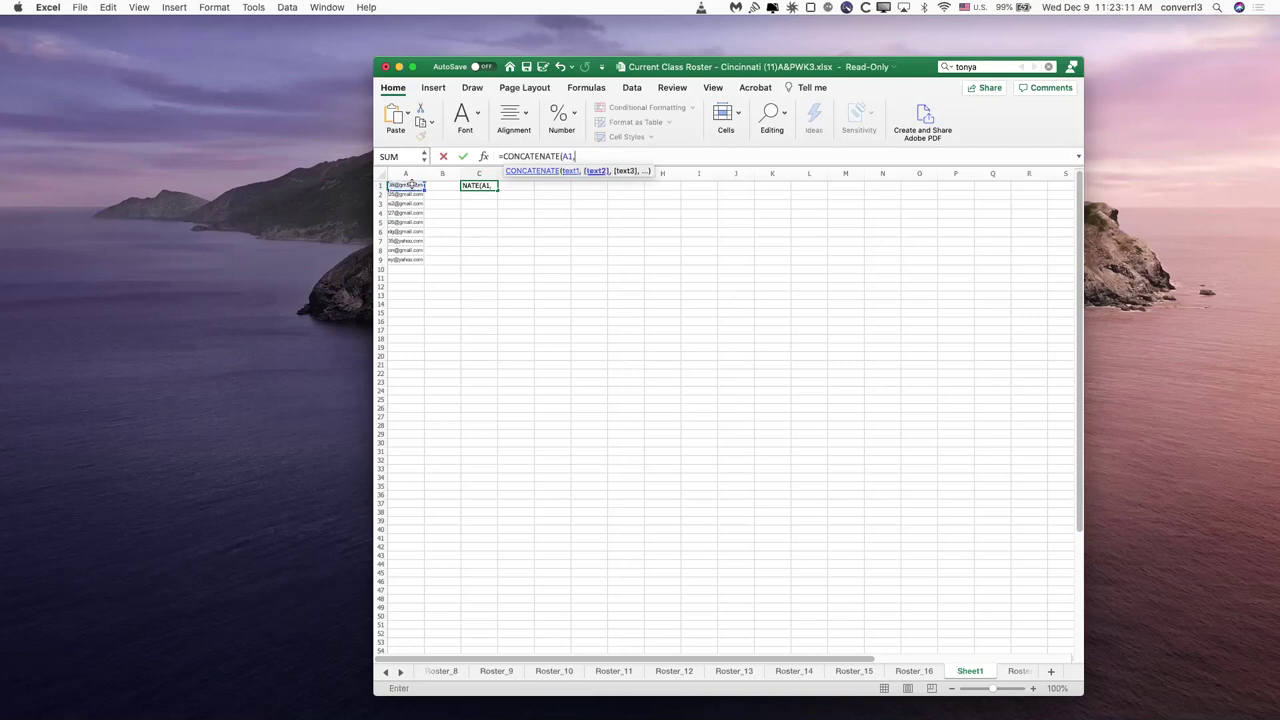
text(";)
text("))
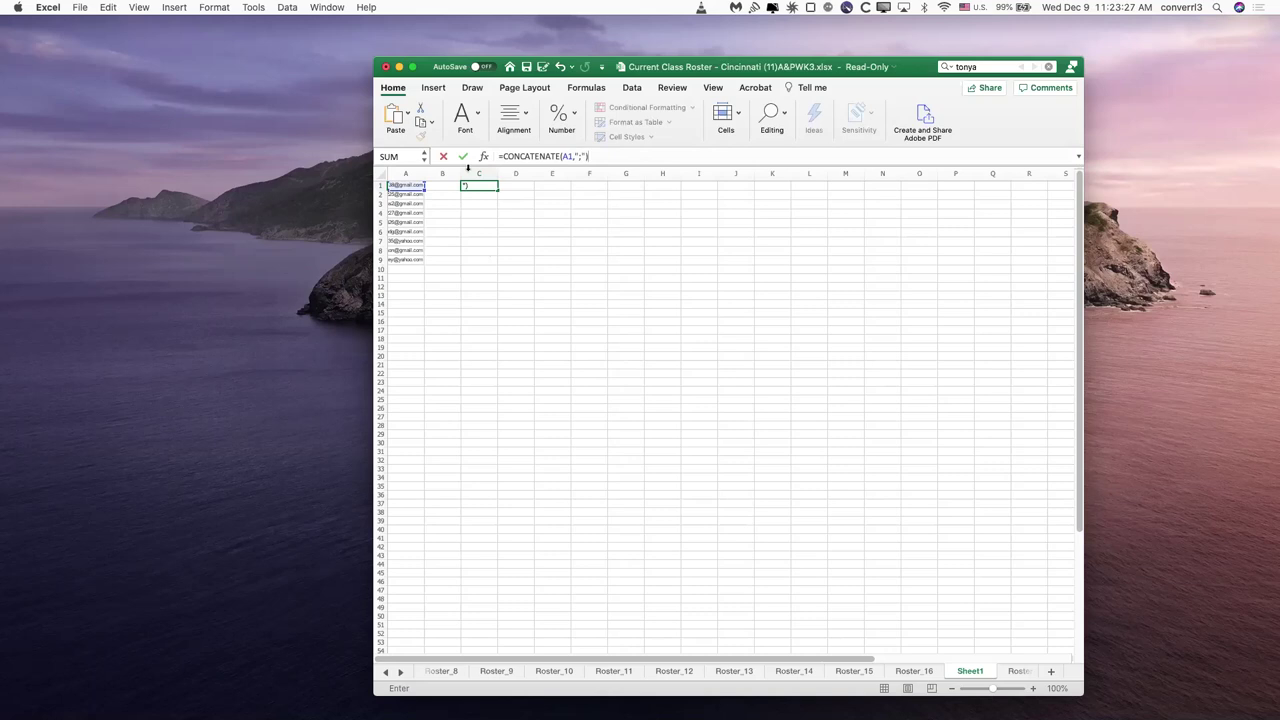
click(464, 157)
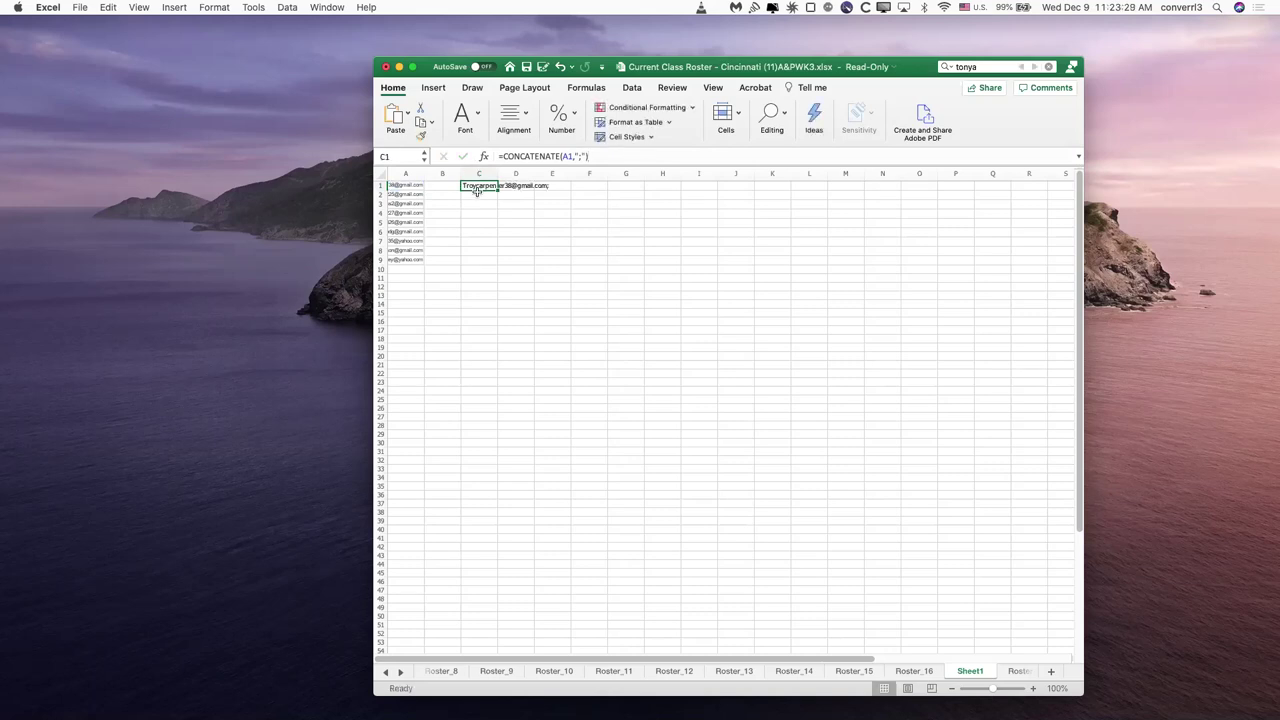
Step: Fill the C1 formula down through C9 so every pasted email gets a trailing semicolon
shift+click(478, 255)
drag(478, 258, 478, 259)
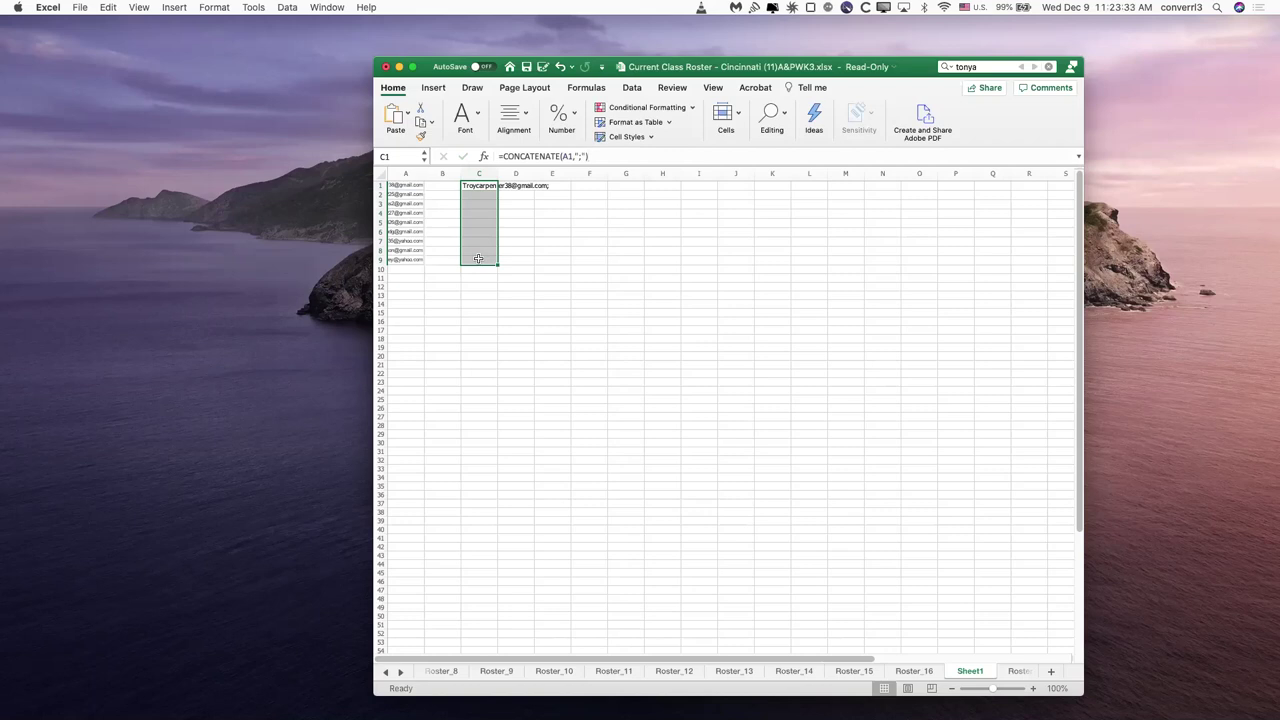
key(ctrl+d)
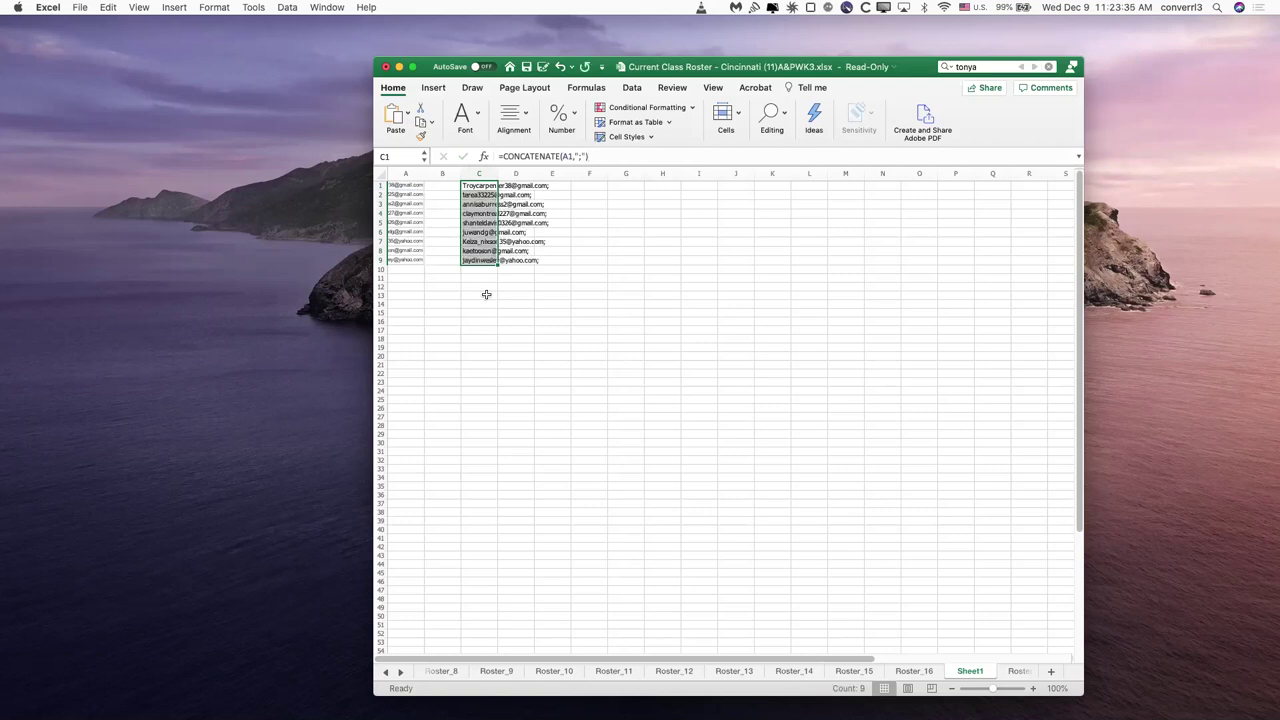
click(479, 295)
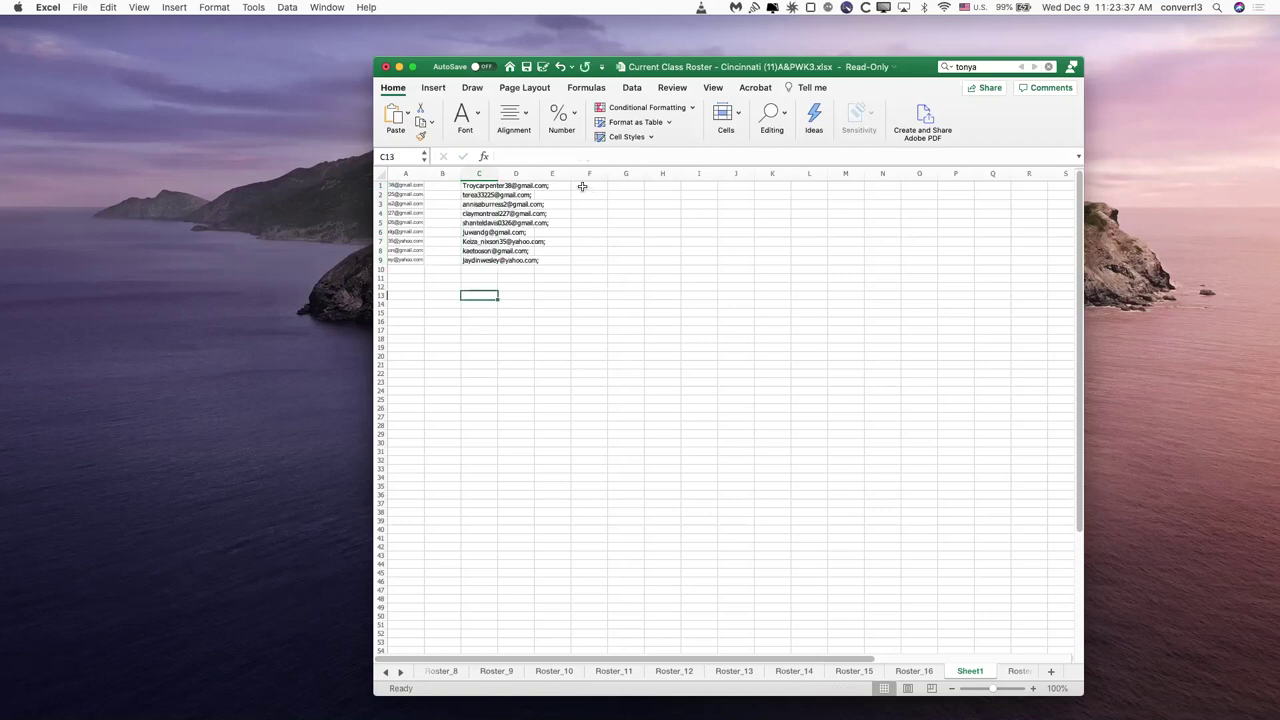
Step: Enter =CONCATENATE(C1:C9) in F1, referencing the semicolon-terminated emails
click(584, 187)
text(=con)
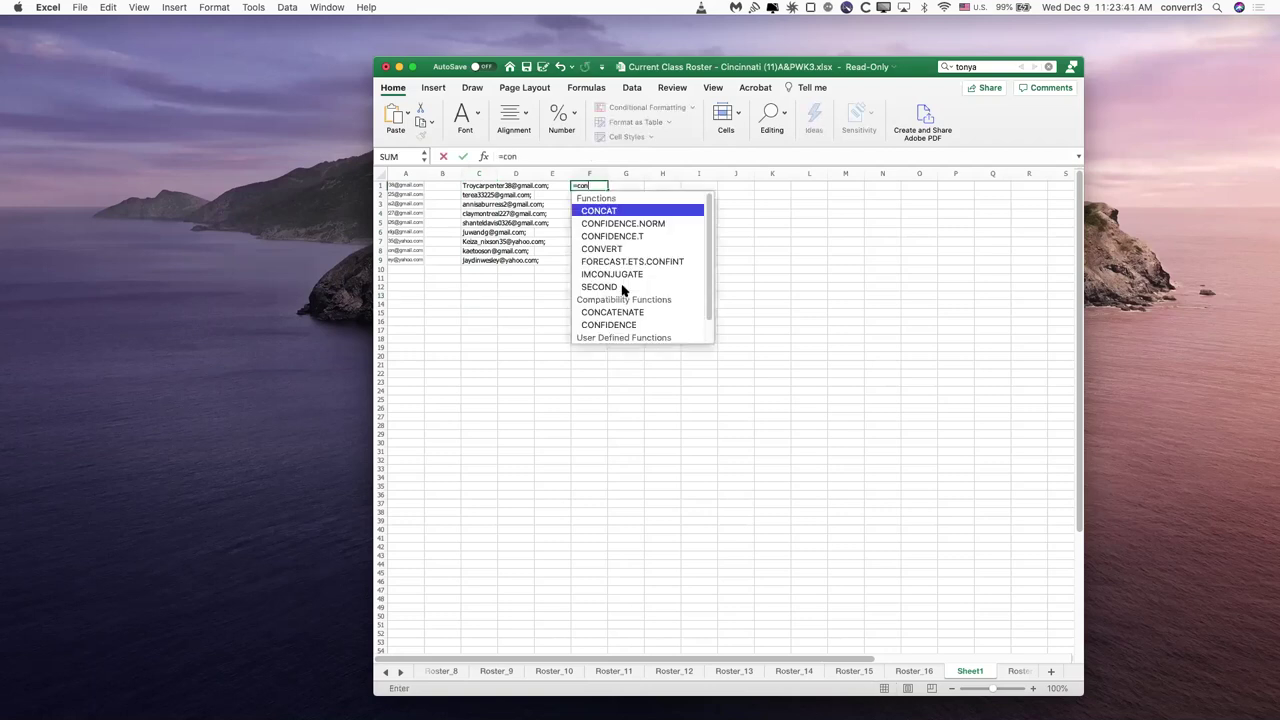
text(ca)
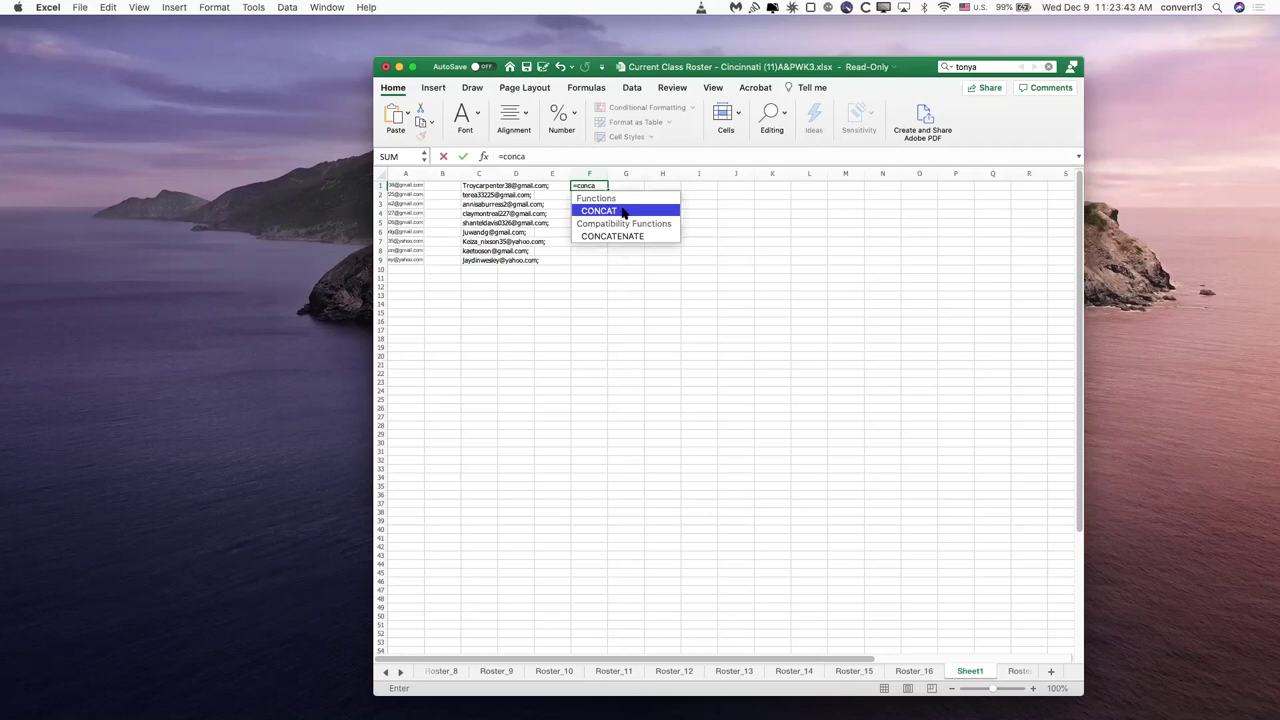
click(625, 237)
double_click(625, 237)
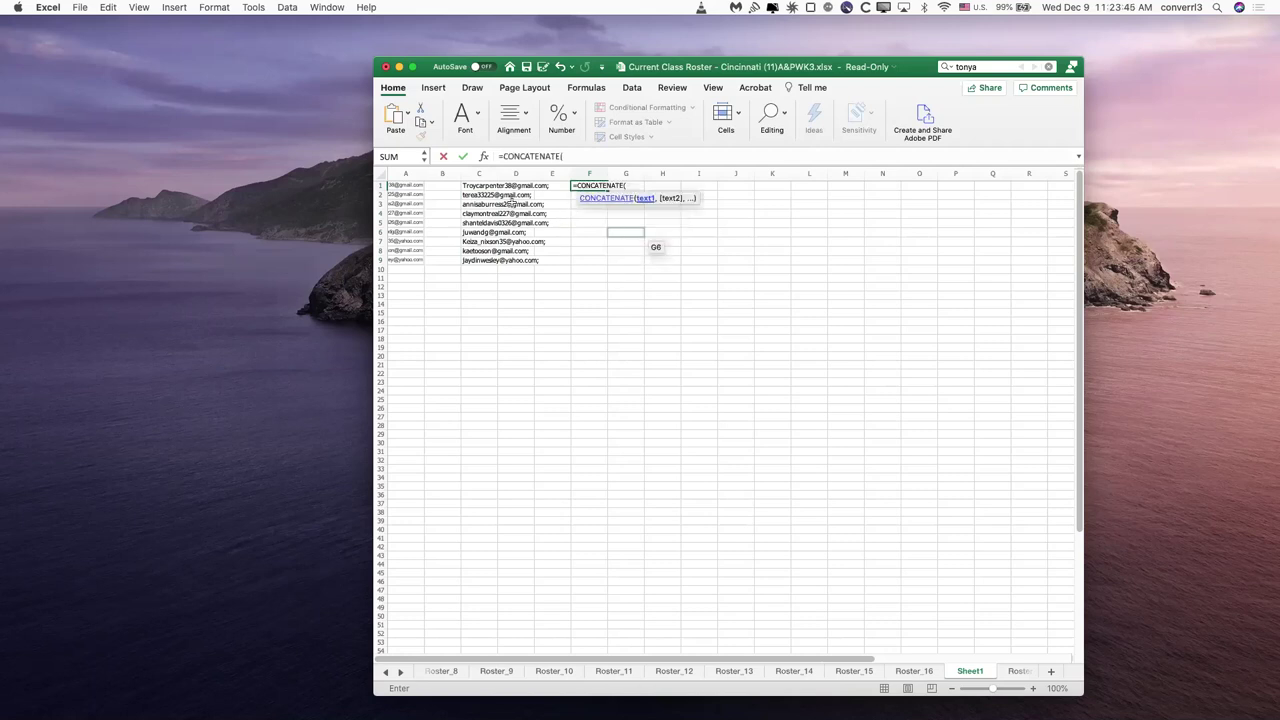
drag(484, 184, 481, 262)
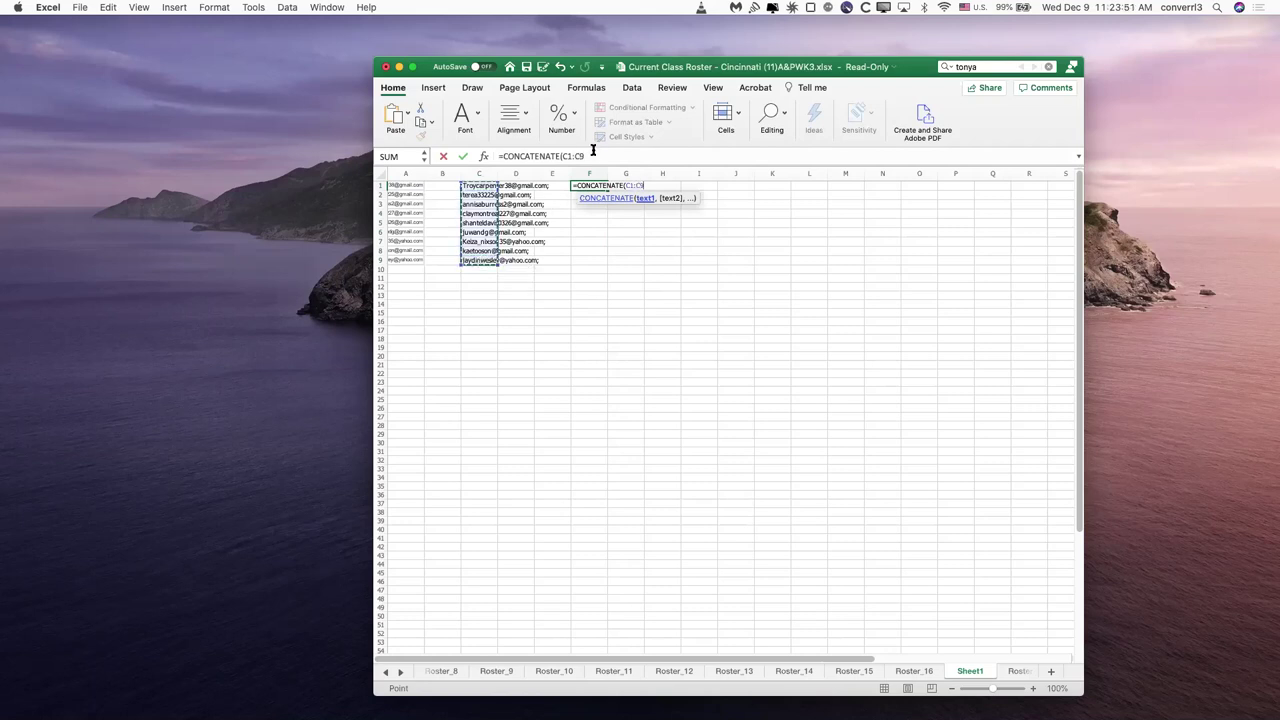
click(593, 150)
text())
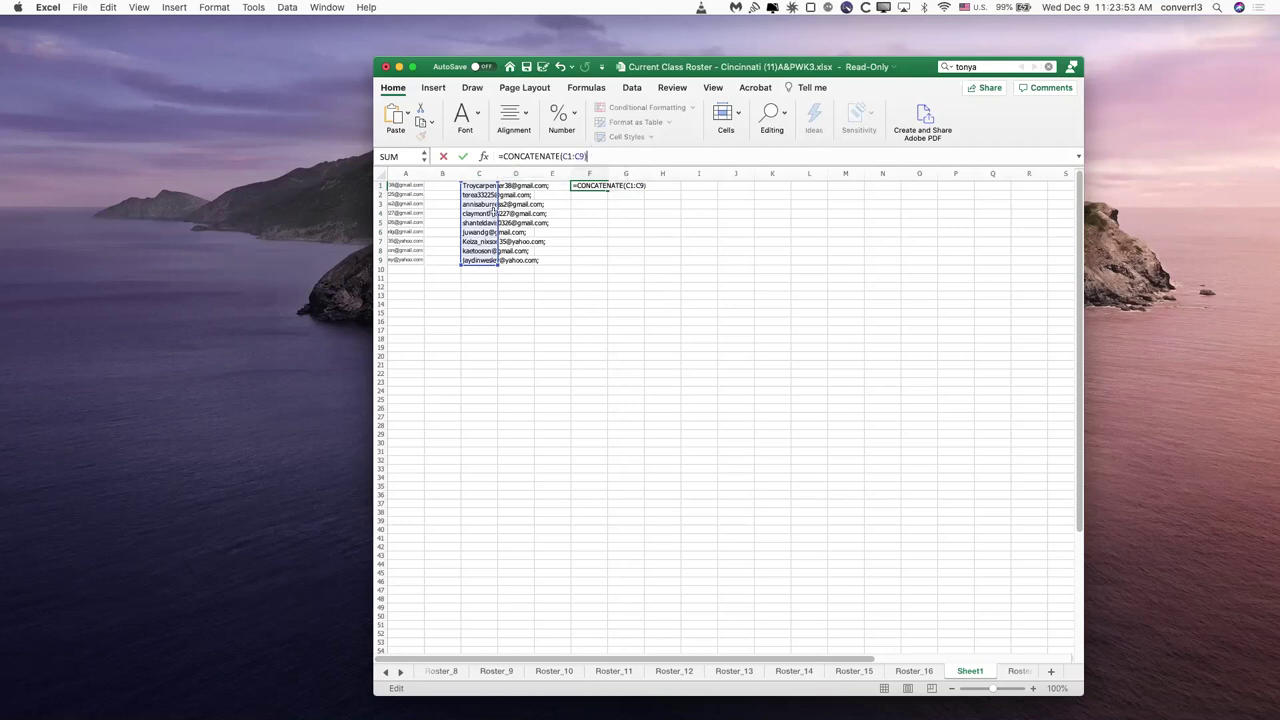
click(462, 157)
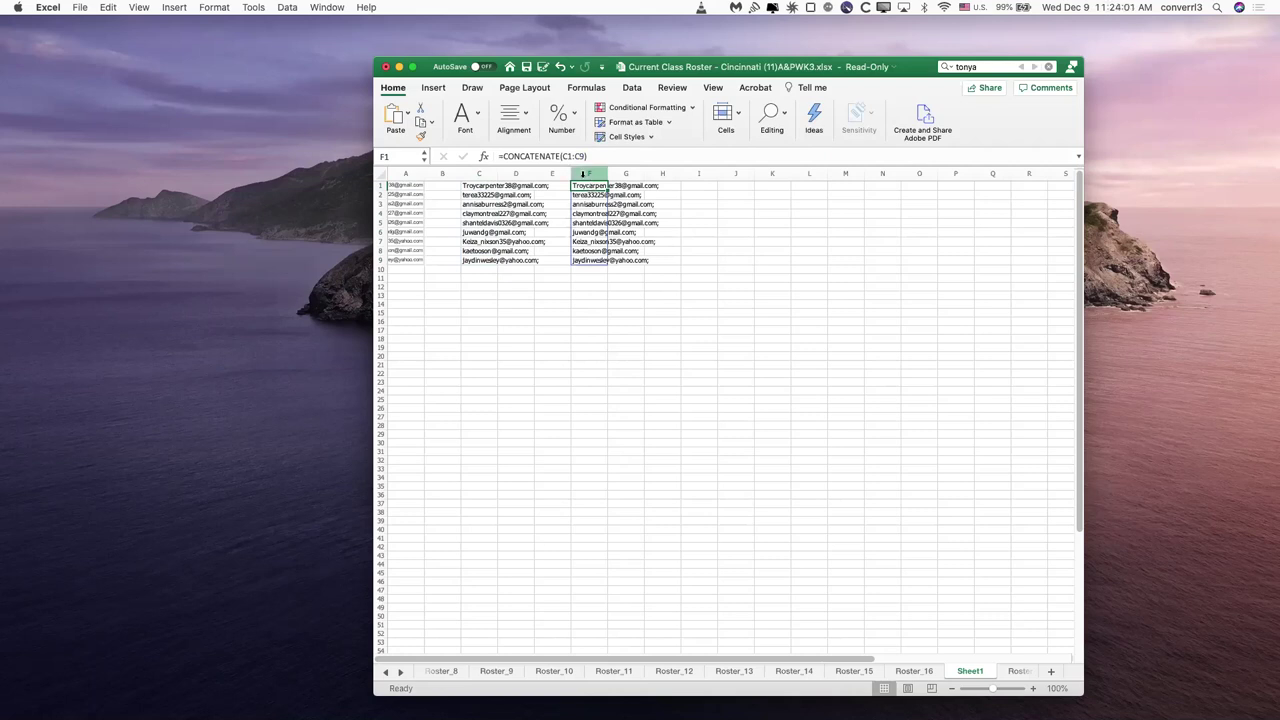
click(640, 298)
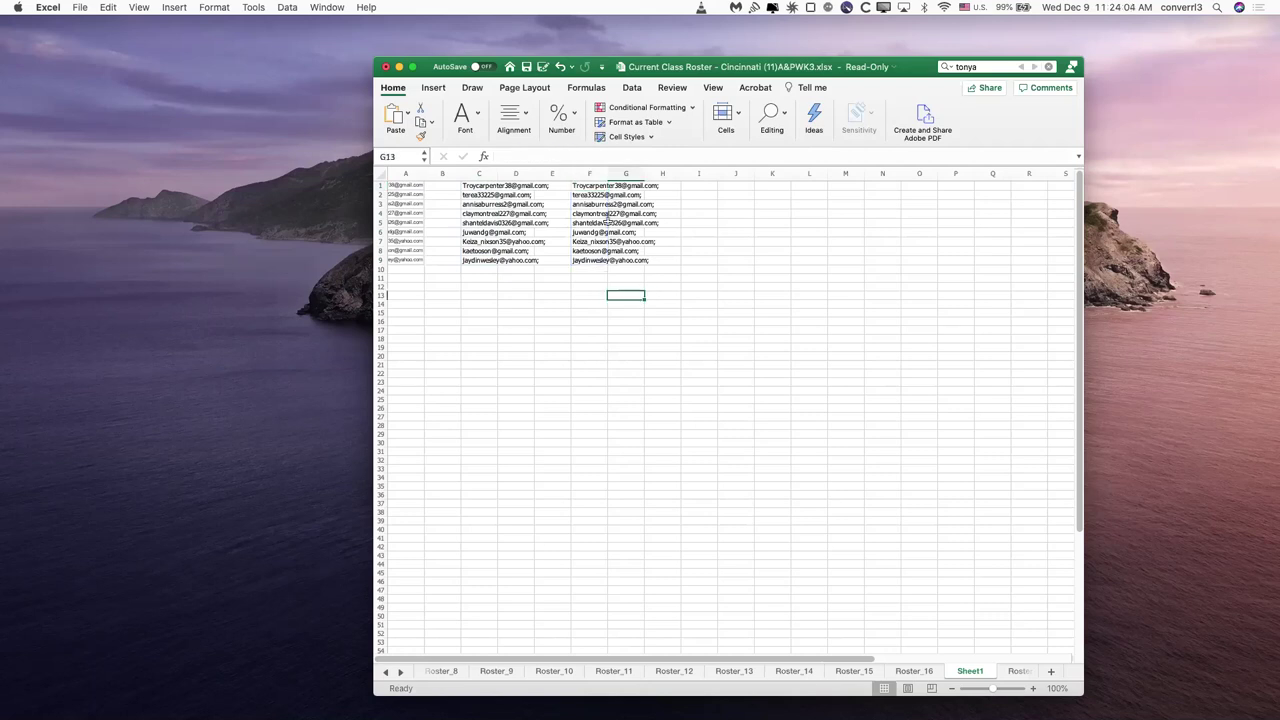
Step: Copy the formula results in F1:F9 and paste them as values only, starting at I1
click(585, 186)
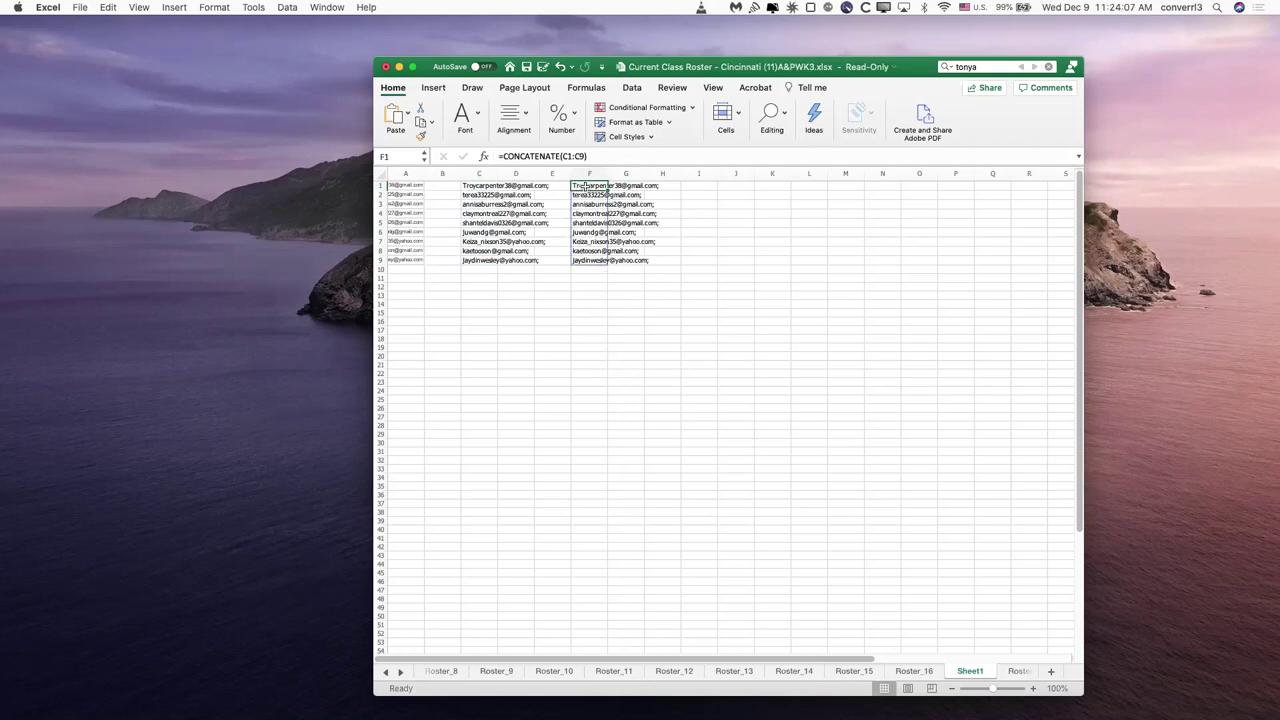
click(585, 196)
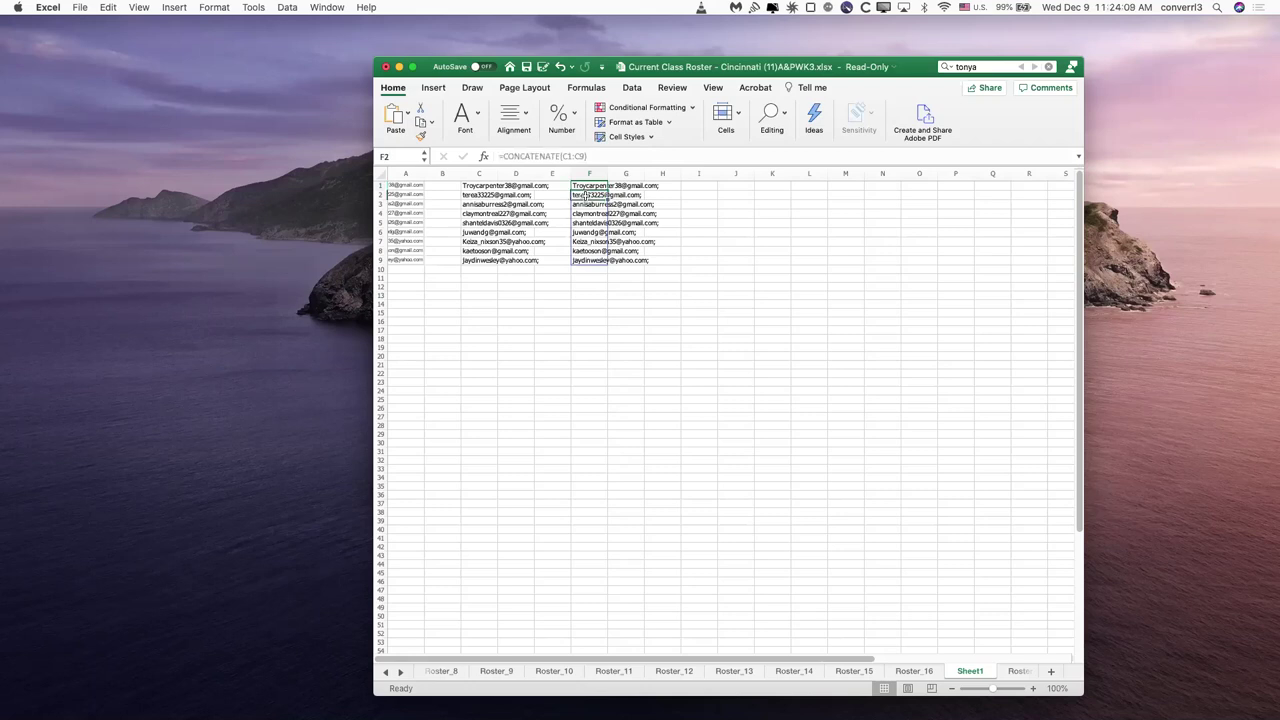
click(587, 206)
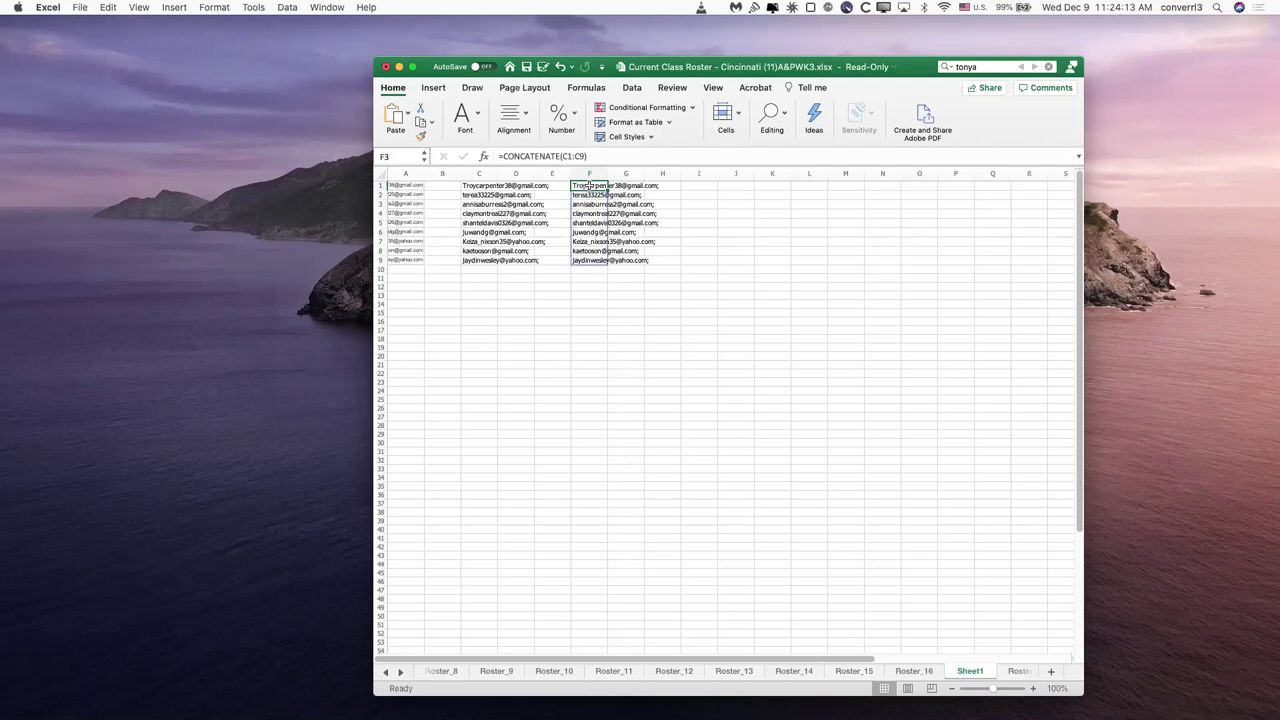
mouse_move(590, 186)
mouse_down()
mouse_move(618, 184)
mouse_move(592, 186)
mouse_move(580, 163)
mouse_move(606, 166)
mouse_move(598, 275)
mouse_move(589, 184)
mouse_up()
key(super+shift+Down)
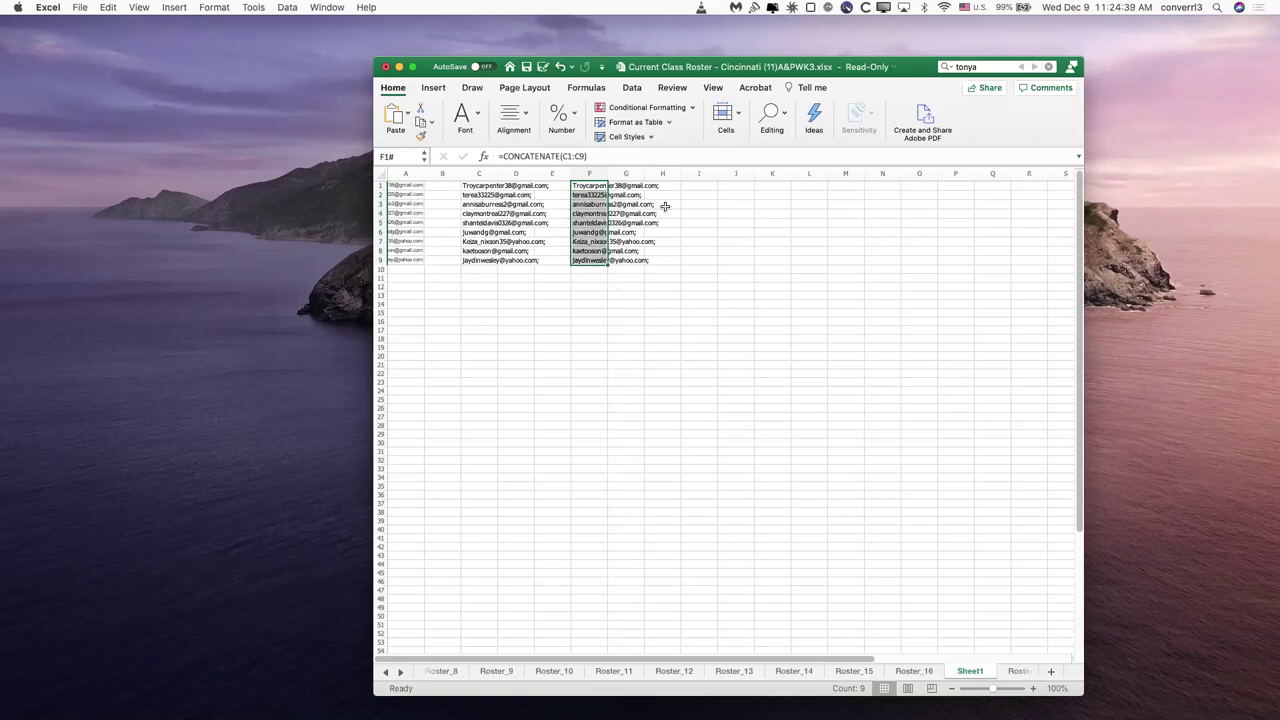
key(super+c)
click(693, 186)
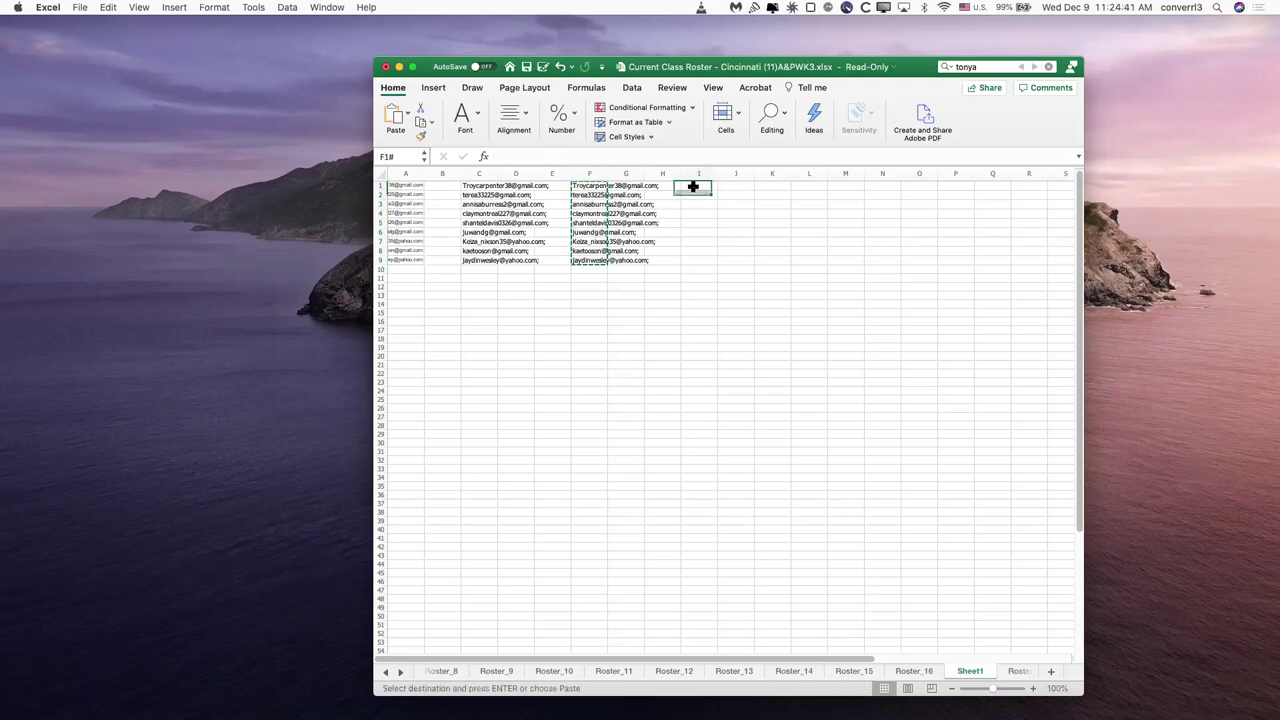
click(108, 7)
click(143, 103)
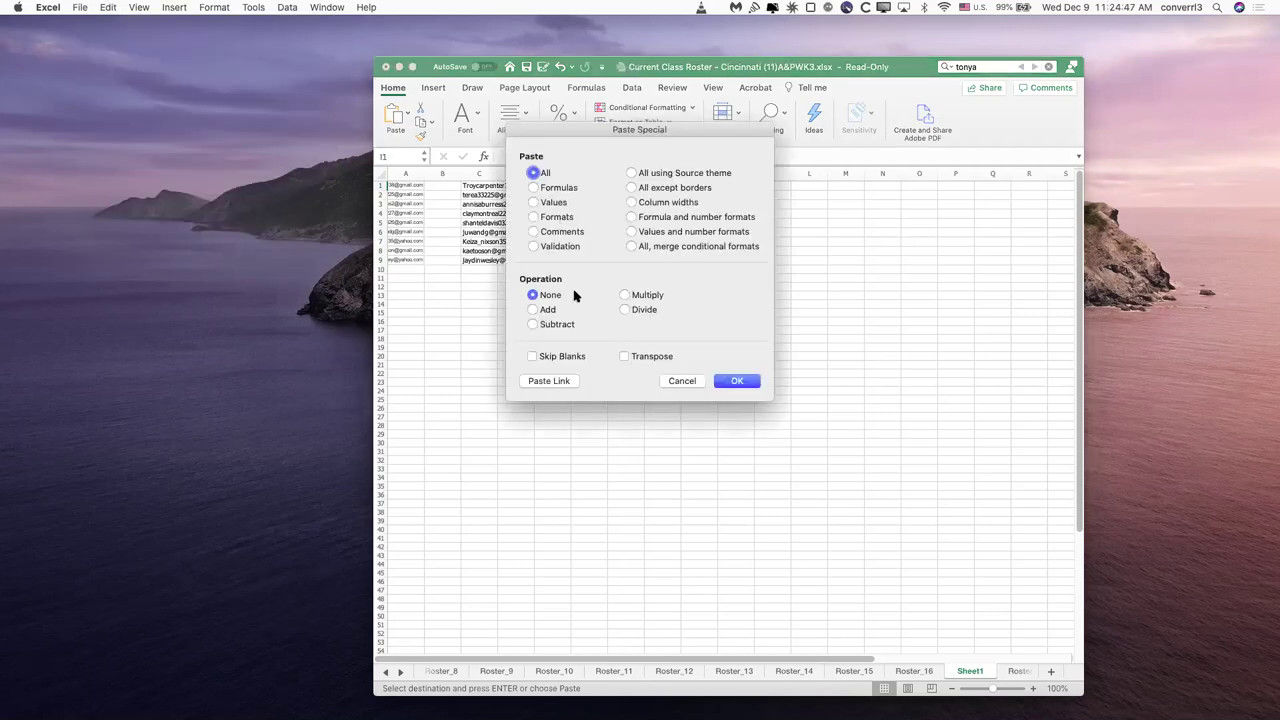
click(553, 202)
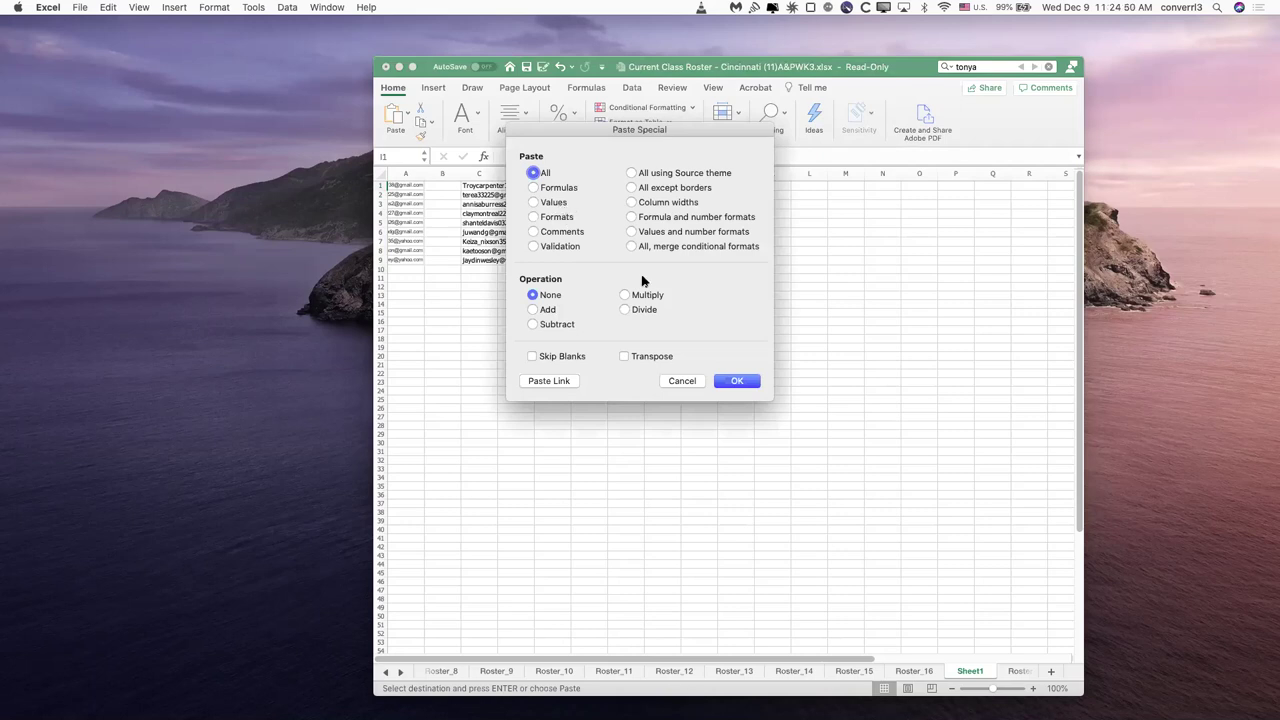
click(733, 381)
click(690, 356)
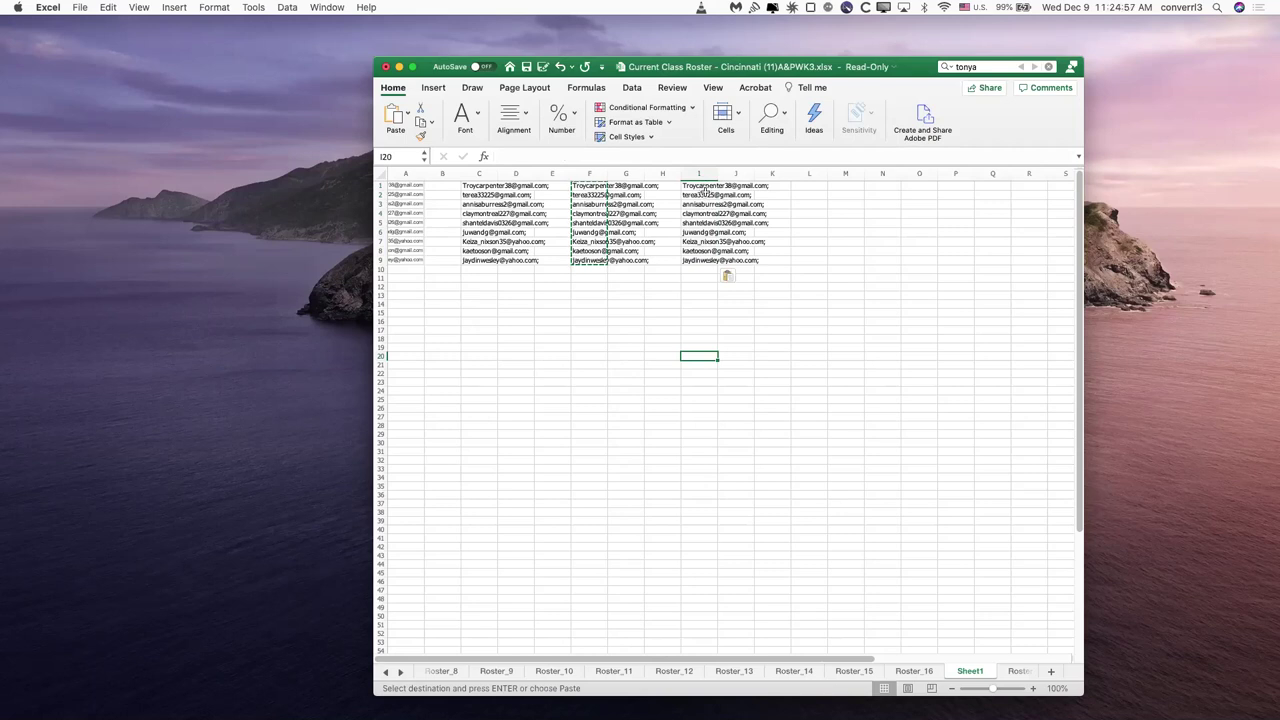
Step: Check the pasted values in column I and copy the emails in I1:I9
click(699, 185)
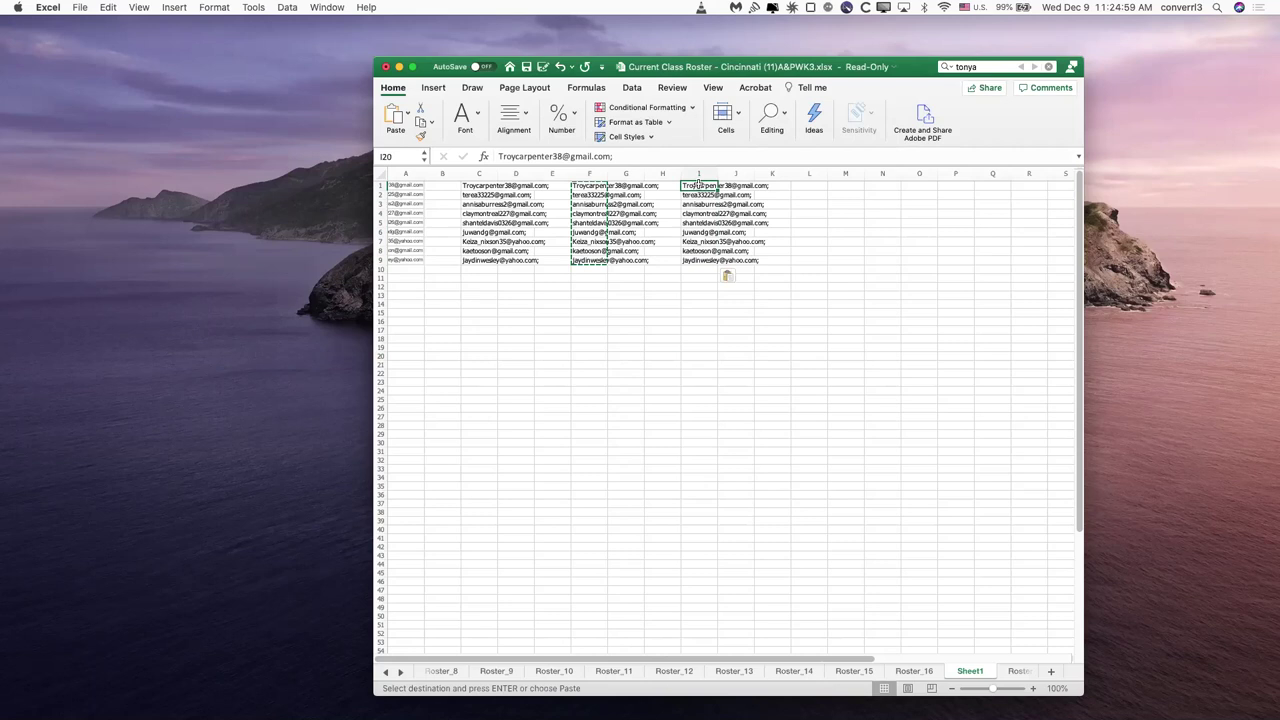
key(Down)
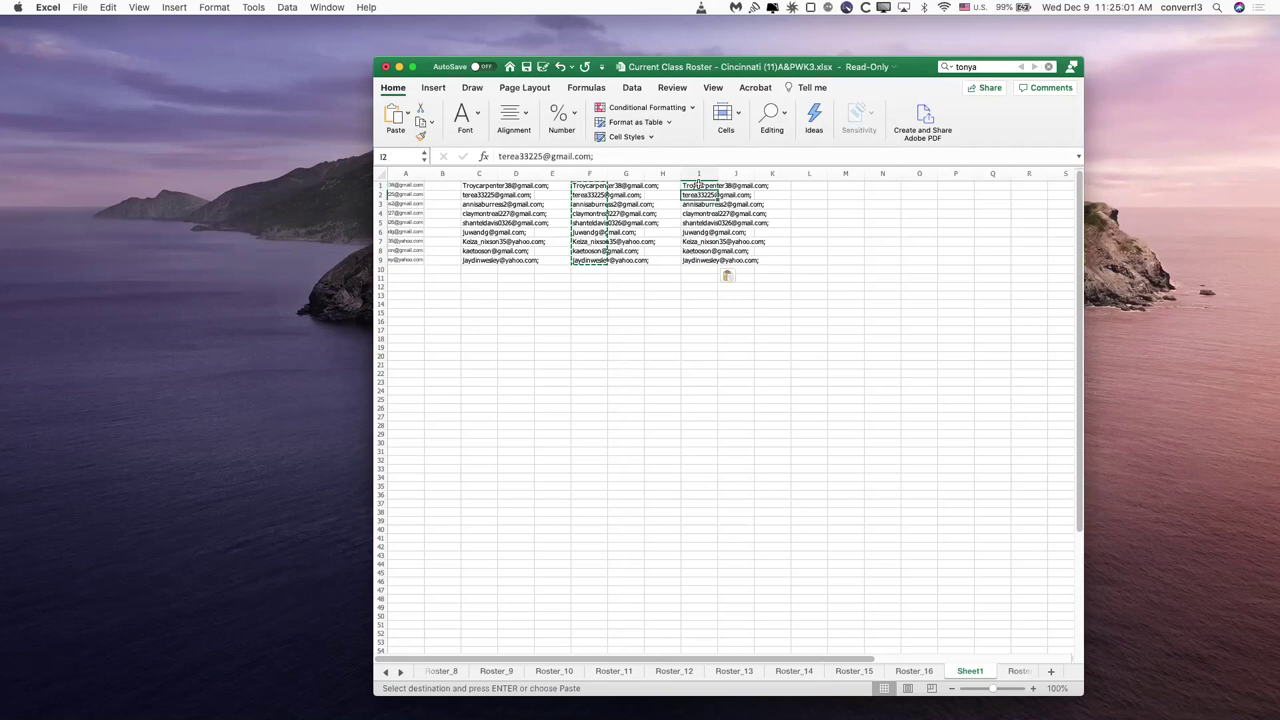
key(Down)
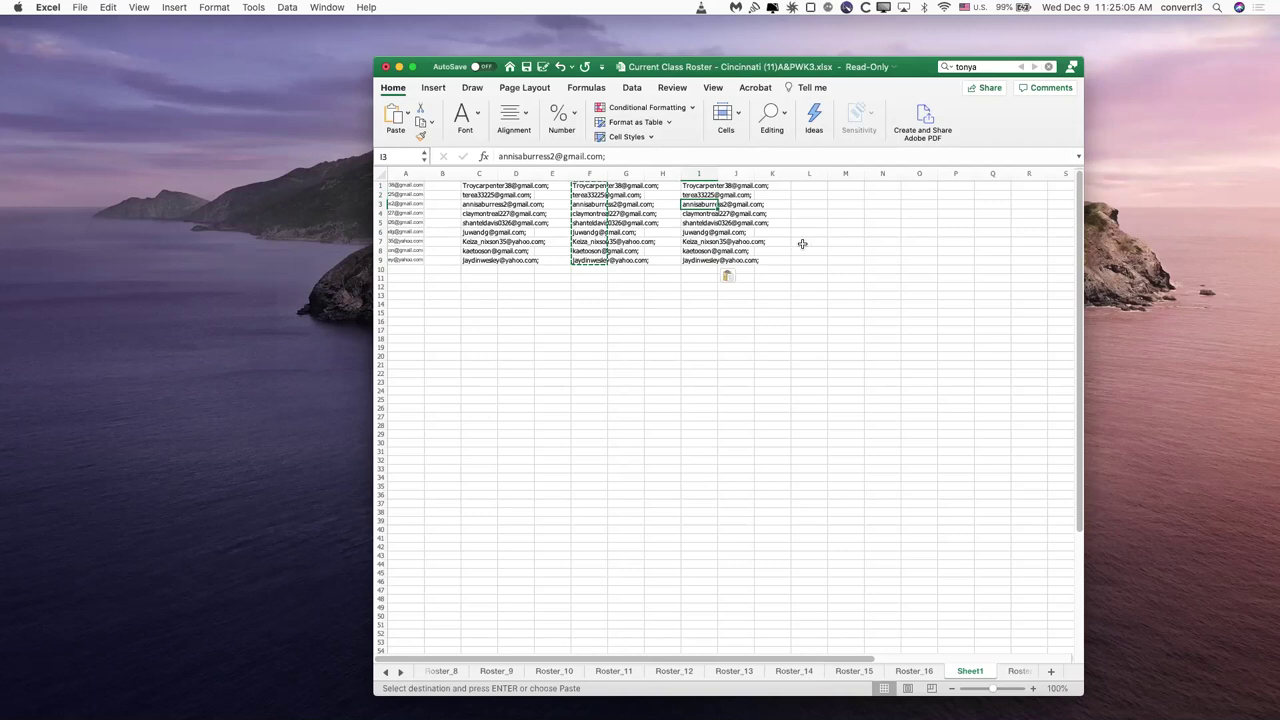
key(Up)
key(Up)
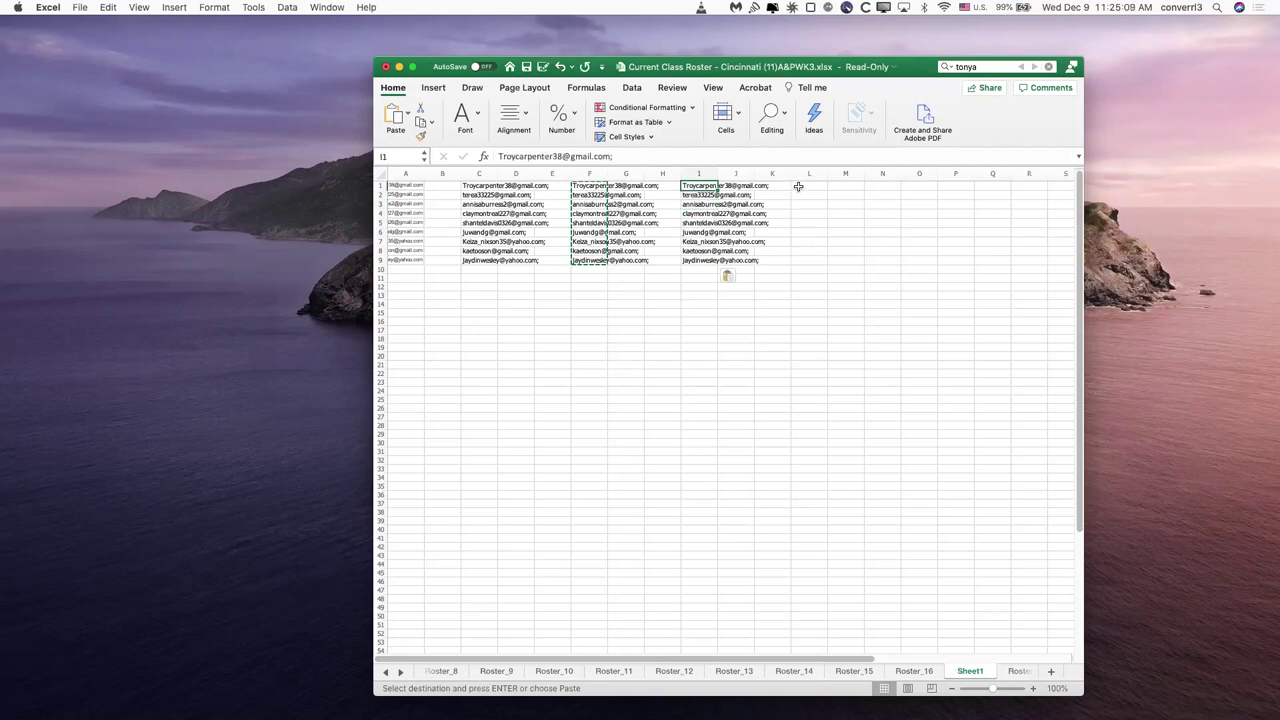
drag(703, 186, 702, 258)
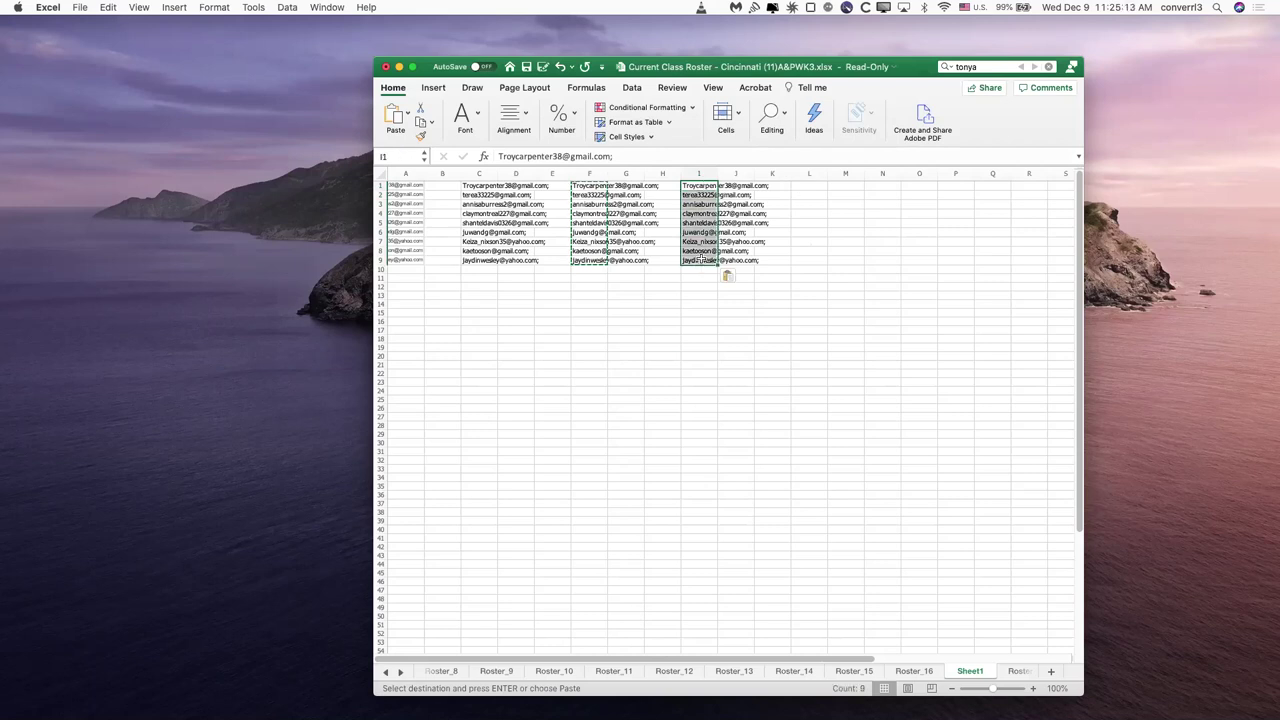
key(super+c)
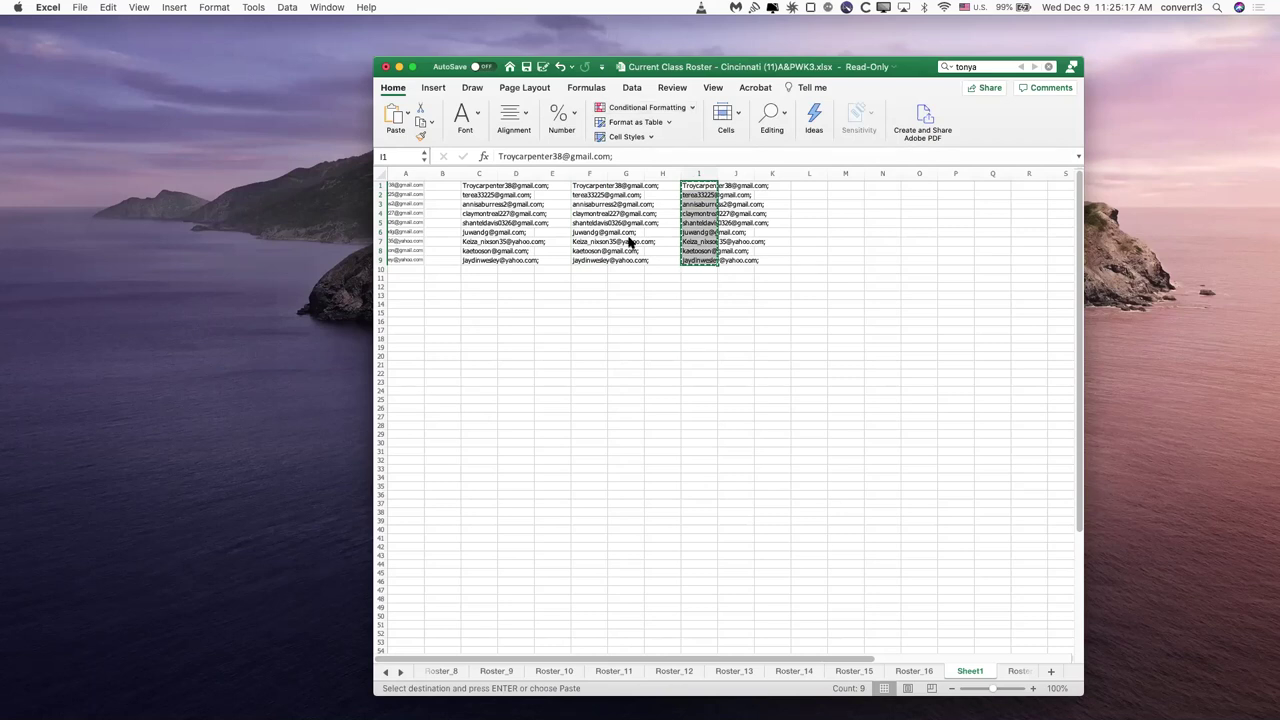
Step: Switch to the Outlook draft "Please join Zoom meeting in progress" and set its sender to the Fortis College account
key(super+Tab)
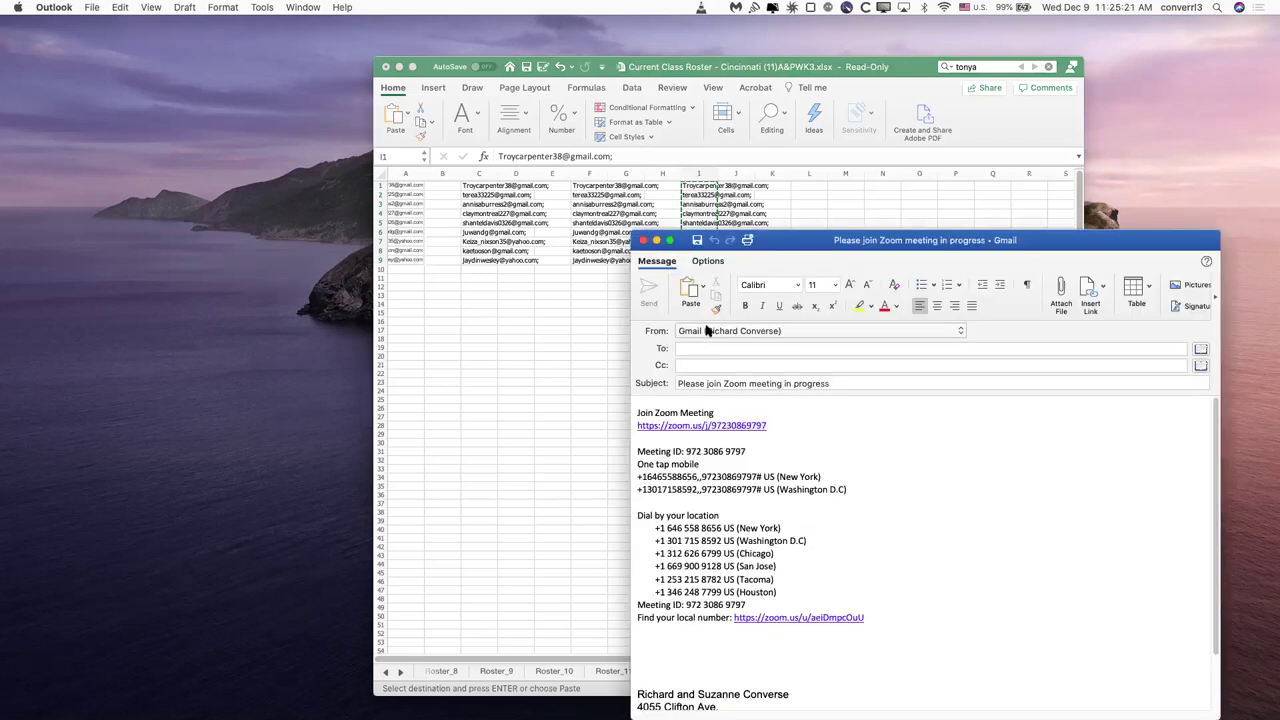
click(706, 330)
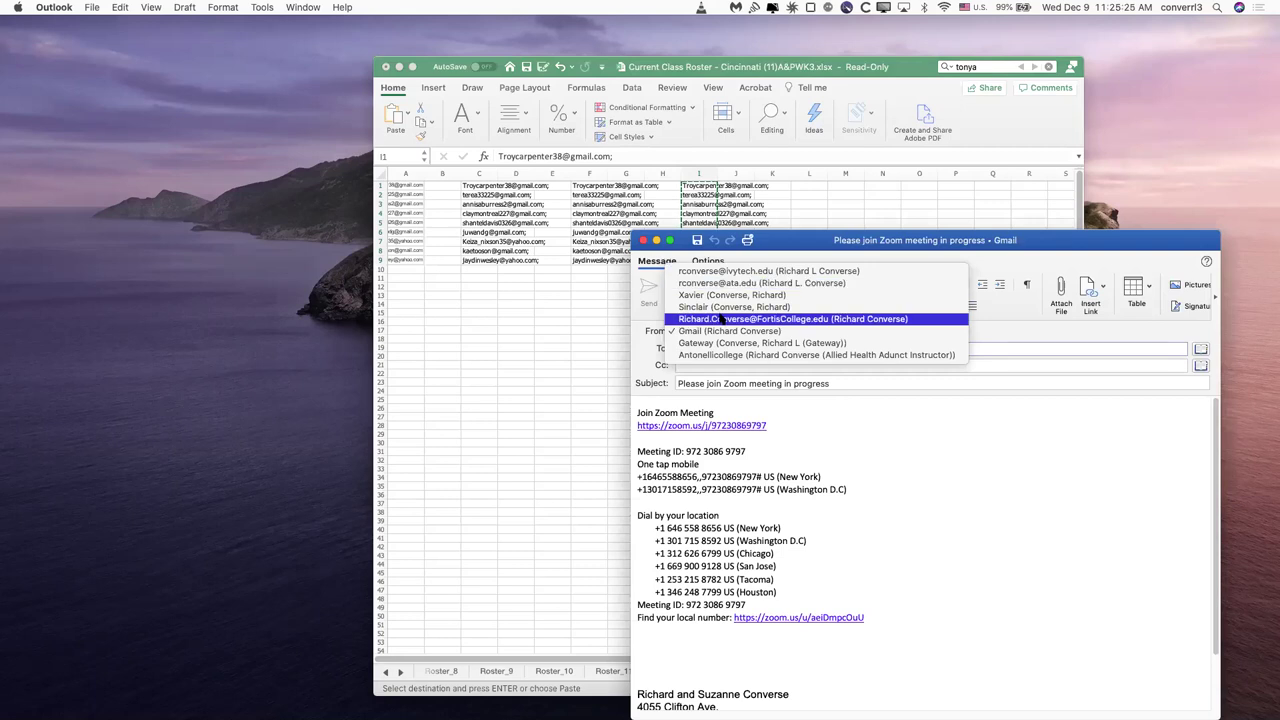
click(720, 319)
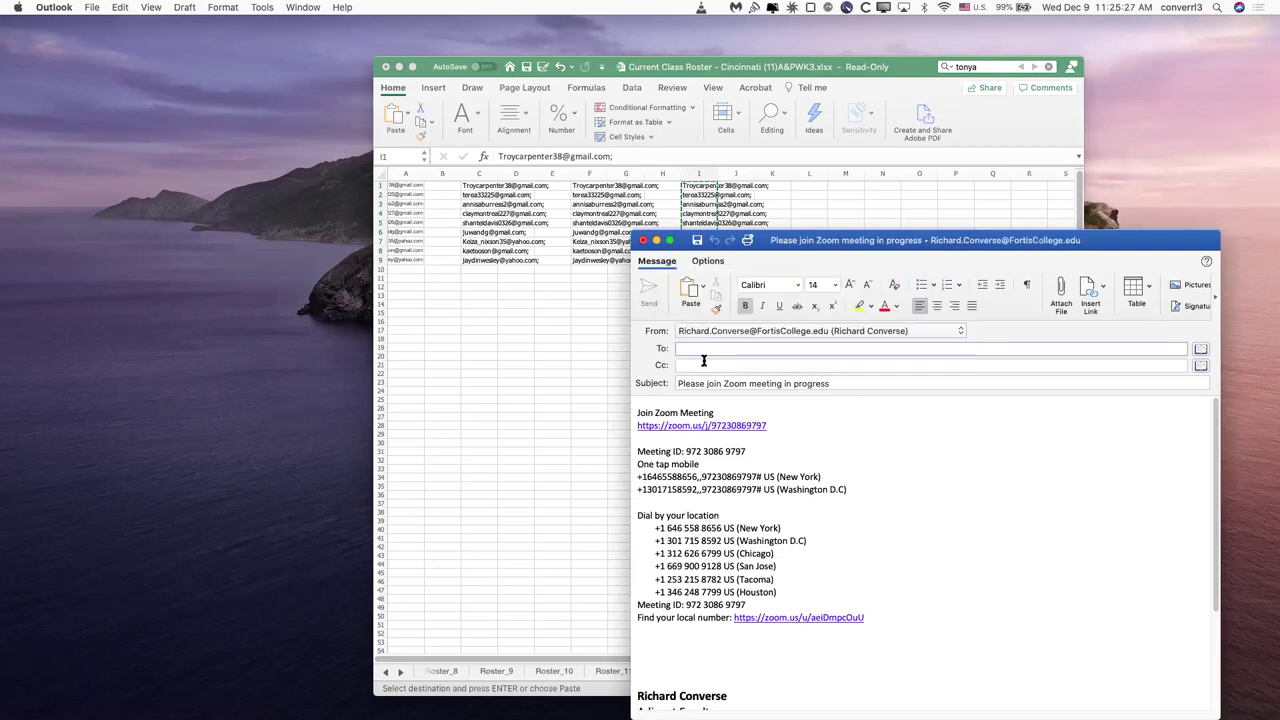
Step: Paste the copied student emails as the message's To recipients and send it
click(700, 346)
key(super+v)
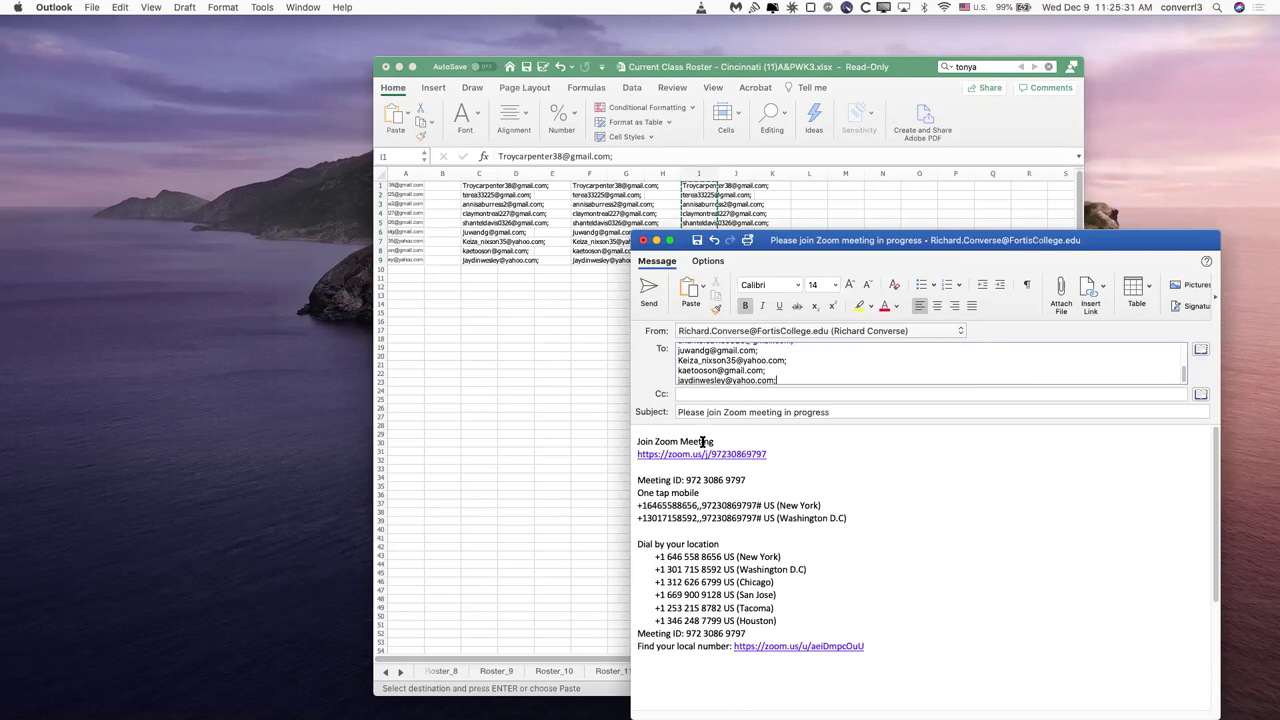
click(648, 292)
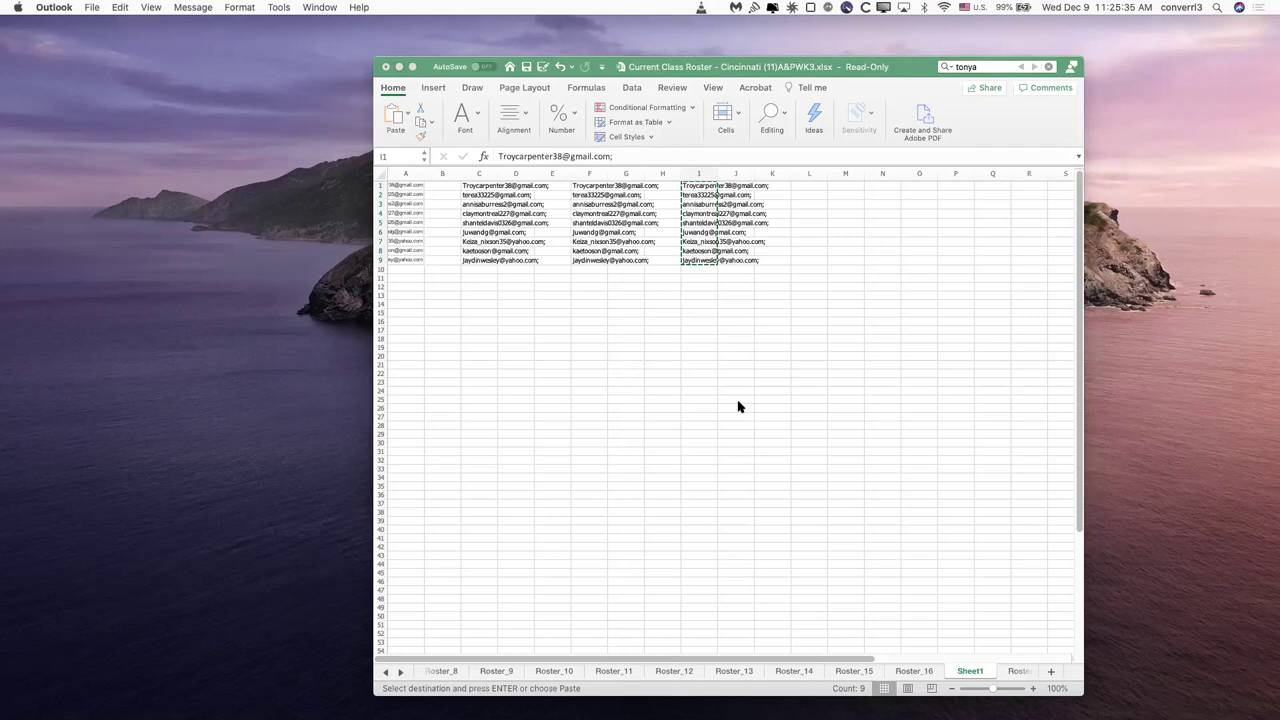
Step: Return to the Excel class roster workbook and minimize its window
click(634, 381)
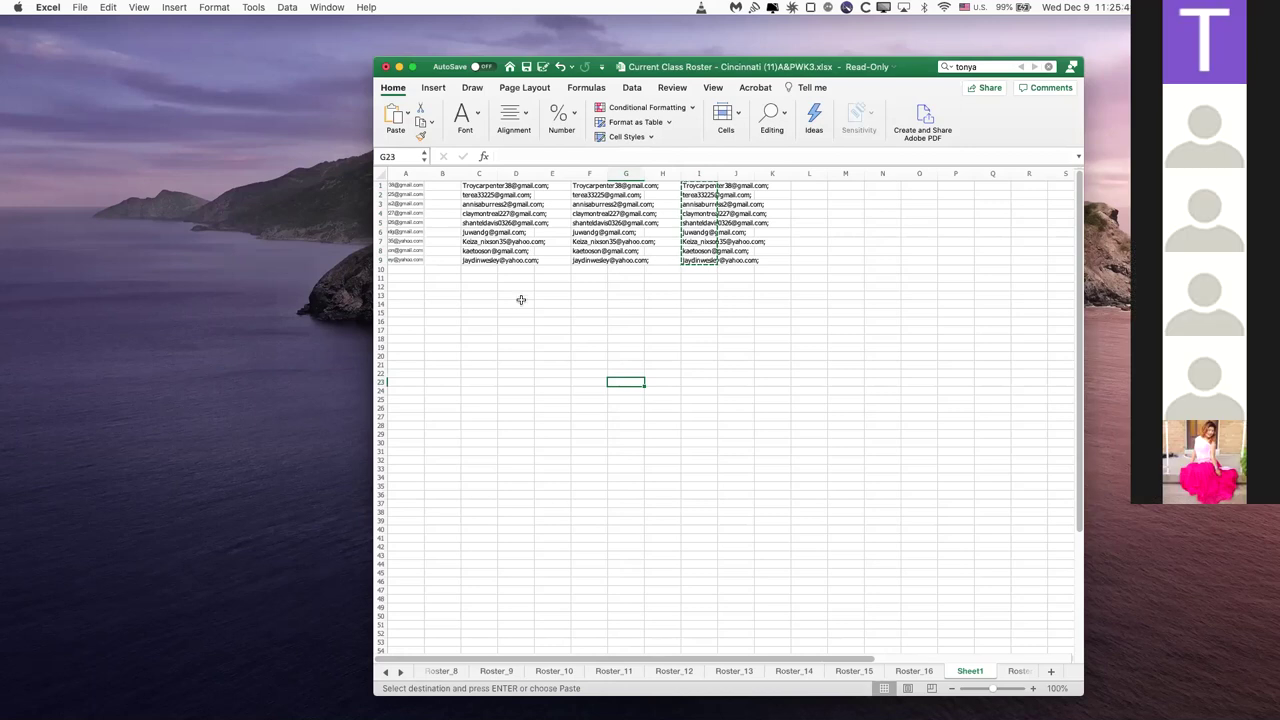
key(Left)
key(Left)
key(Left)
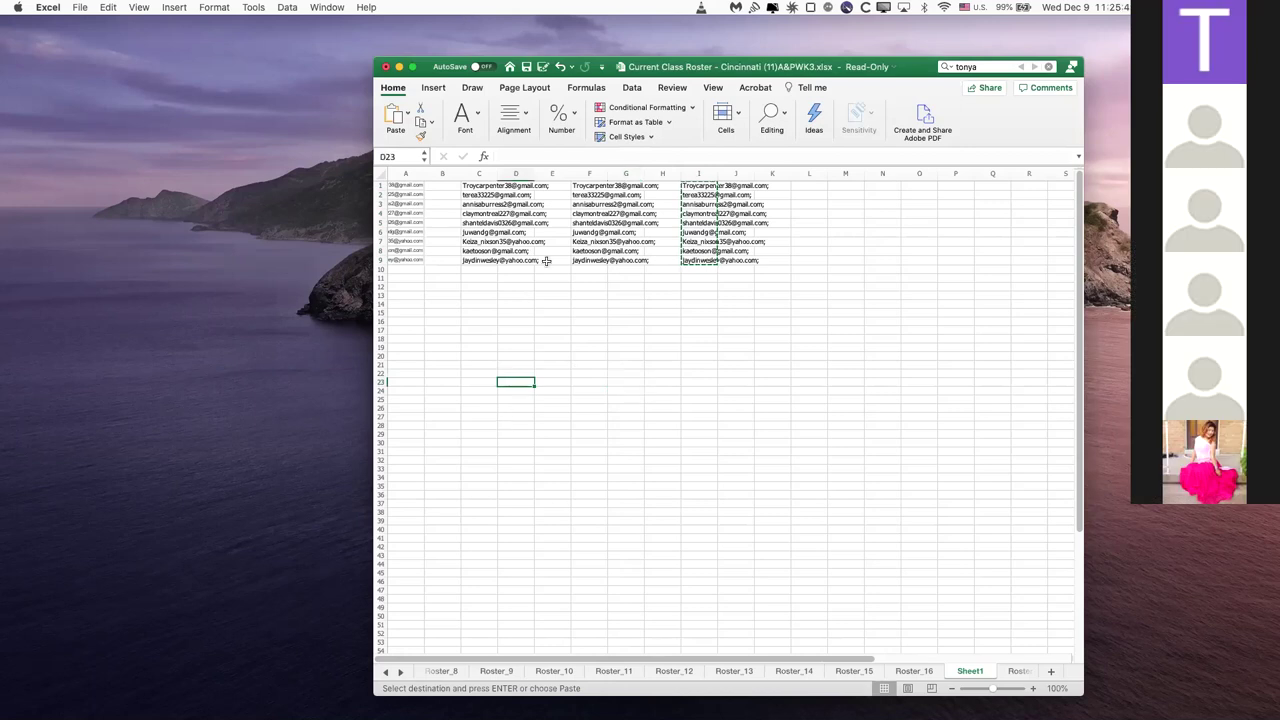
click(399, 67)
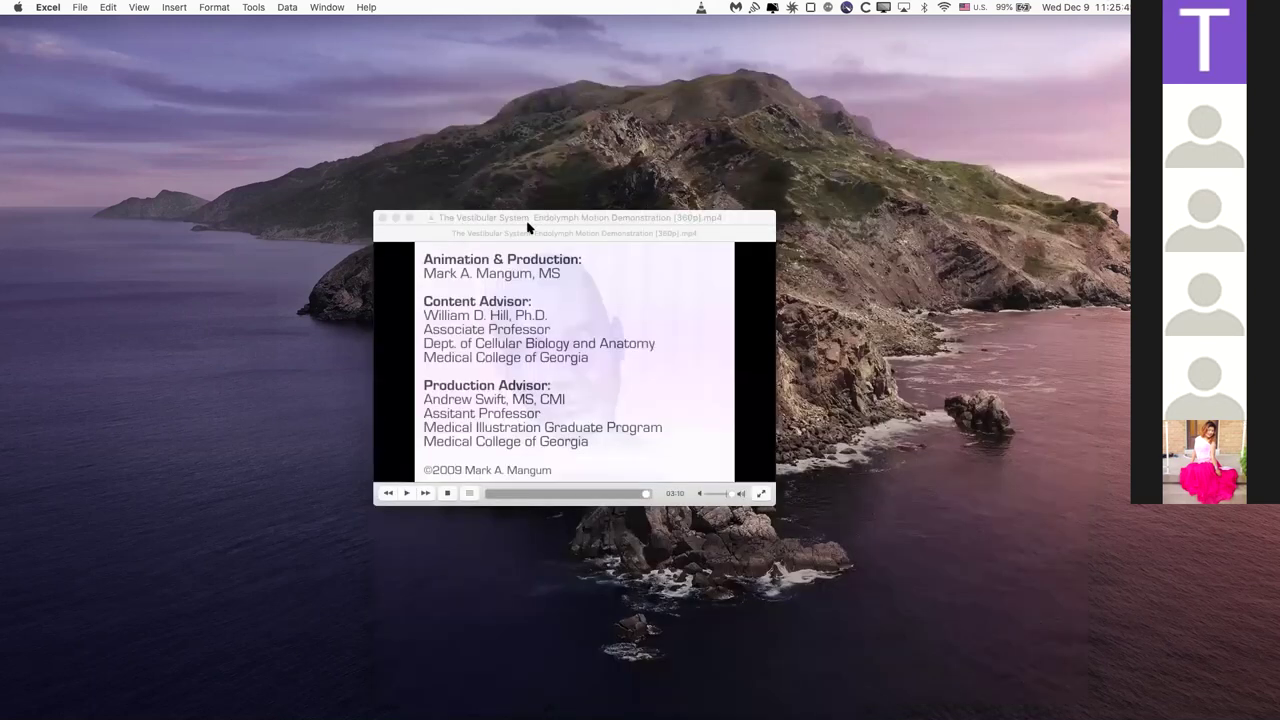